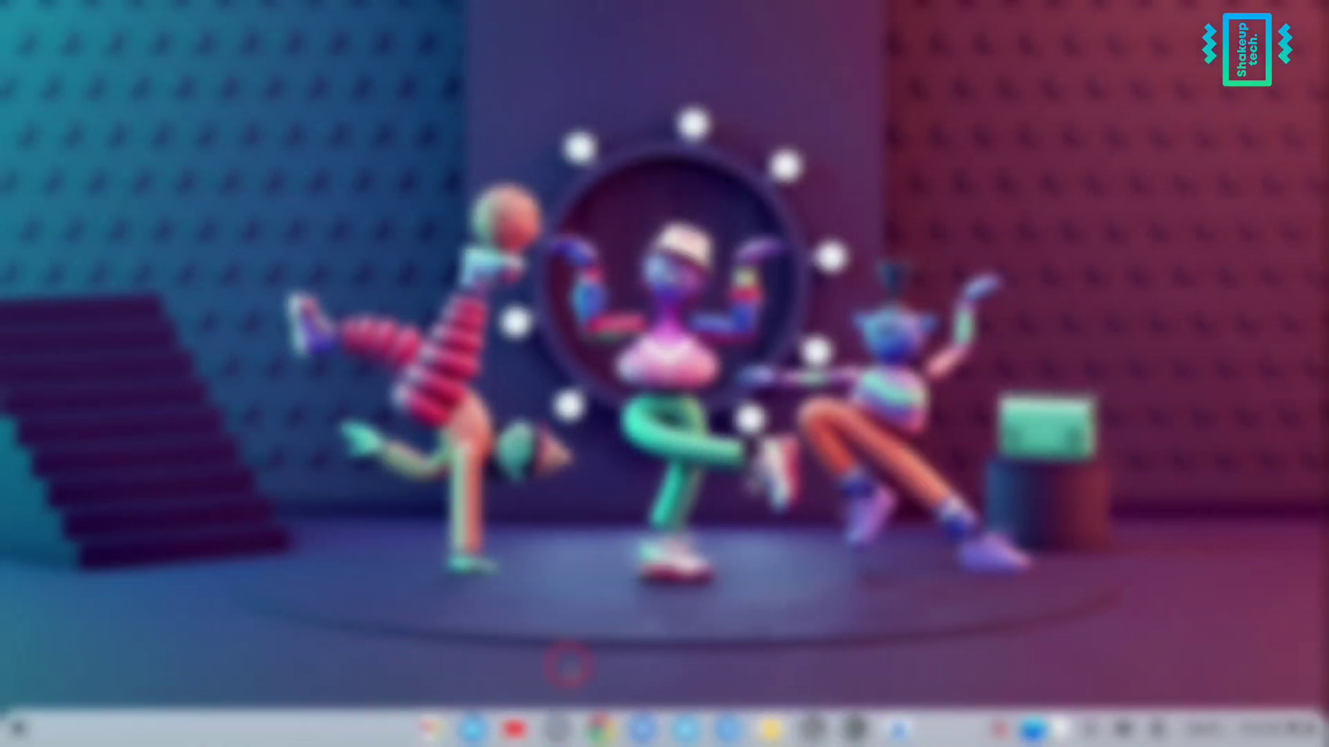
# Open Settings' About ChromeOS page and check for updates, confirming version 104.0.5112.18 is current.
pyautogui.click(556, 729)
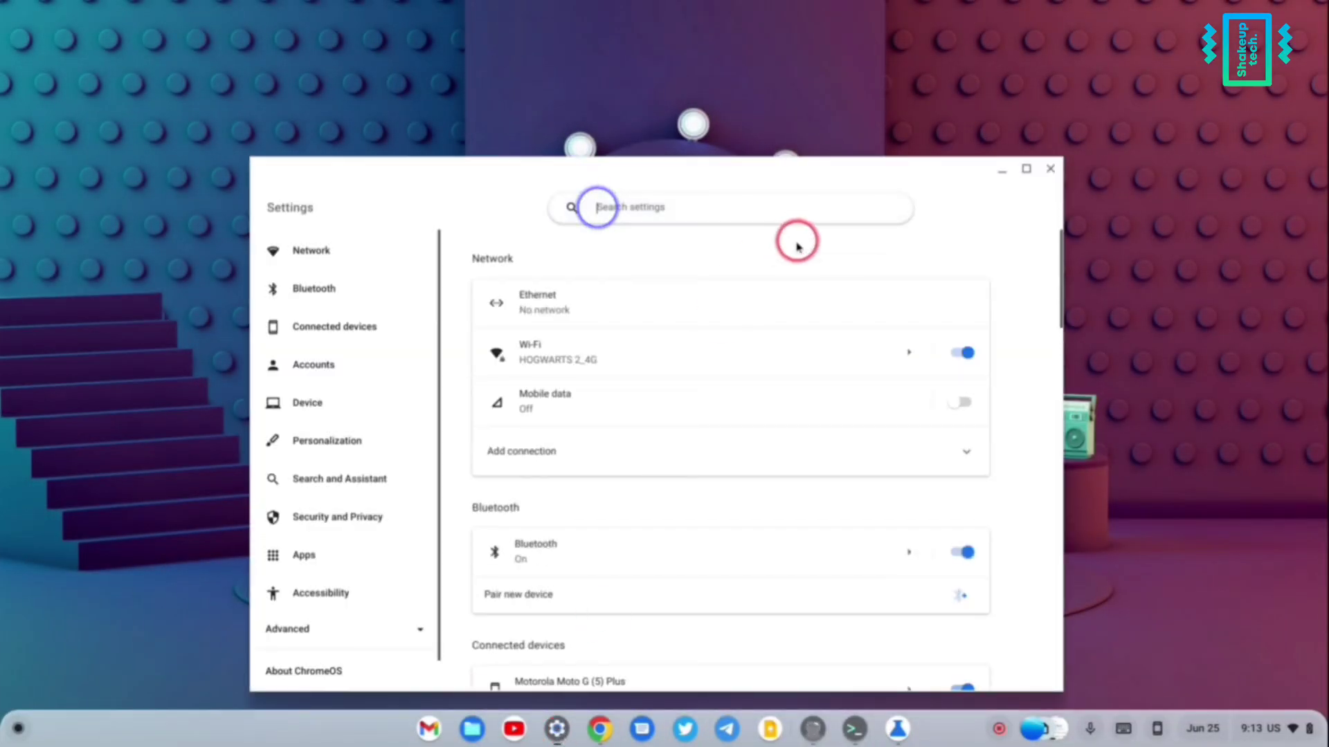
pyautogui.moveTo(854, 154); pyautogui.dragTo(853, 37)
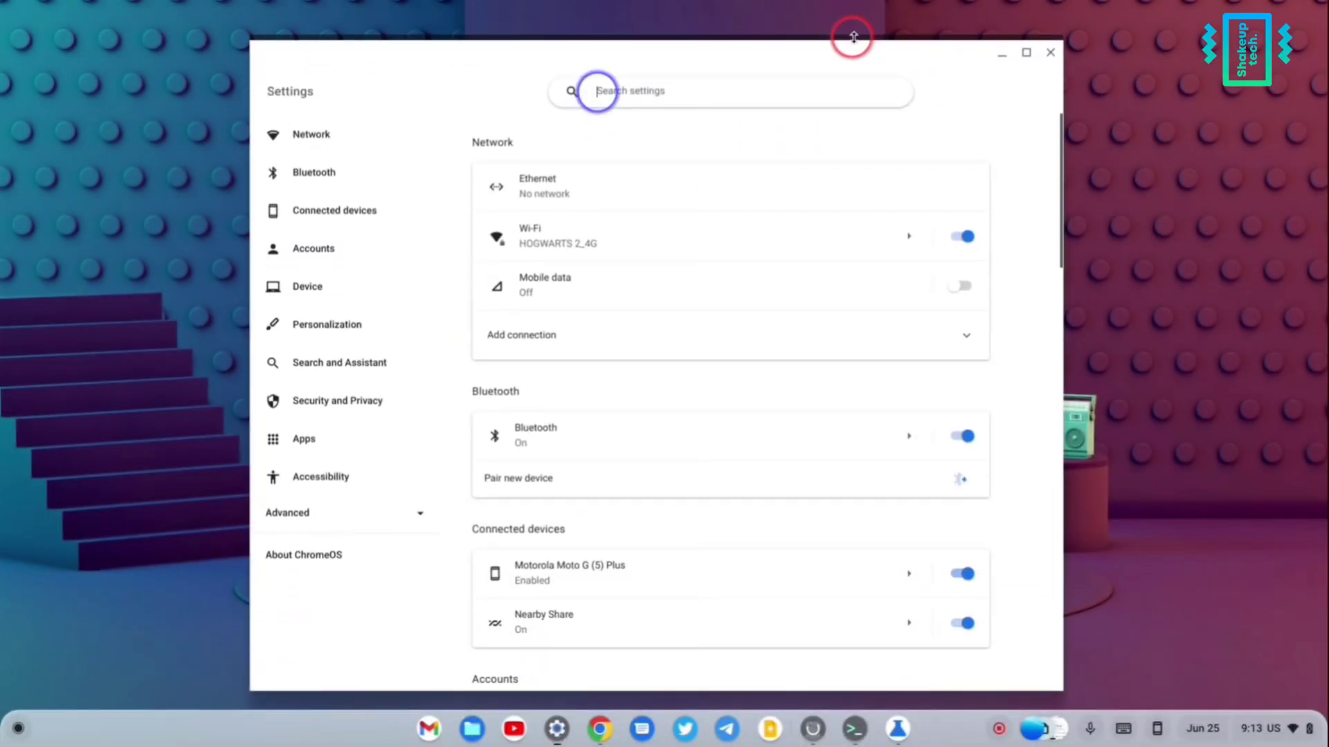
pyautogui.click(359, 558)
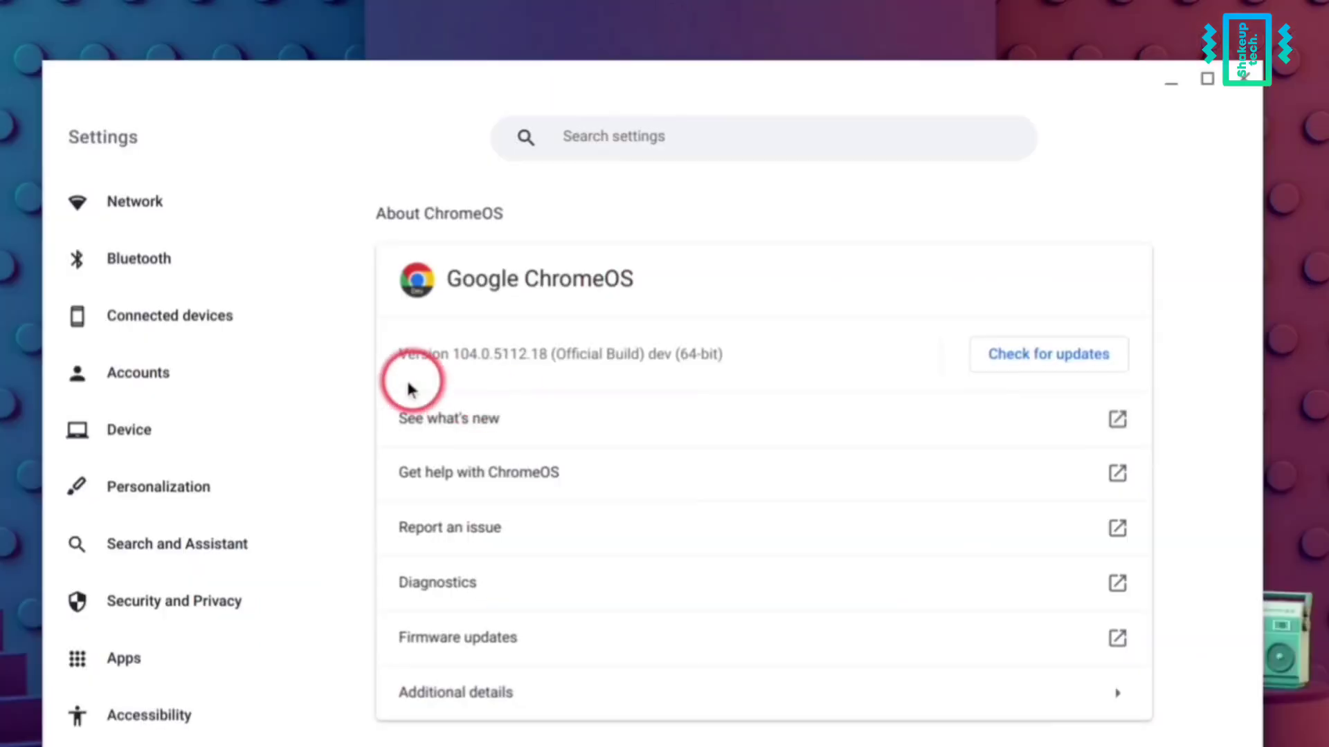
pyautogui.moveTo(397, 356); pyautogui.dragTo(715, 353)
pyautogui.click(756, 361)
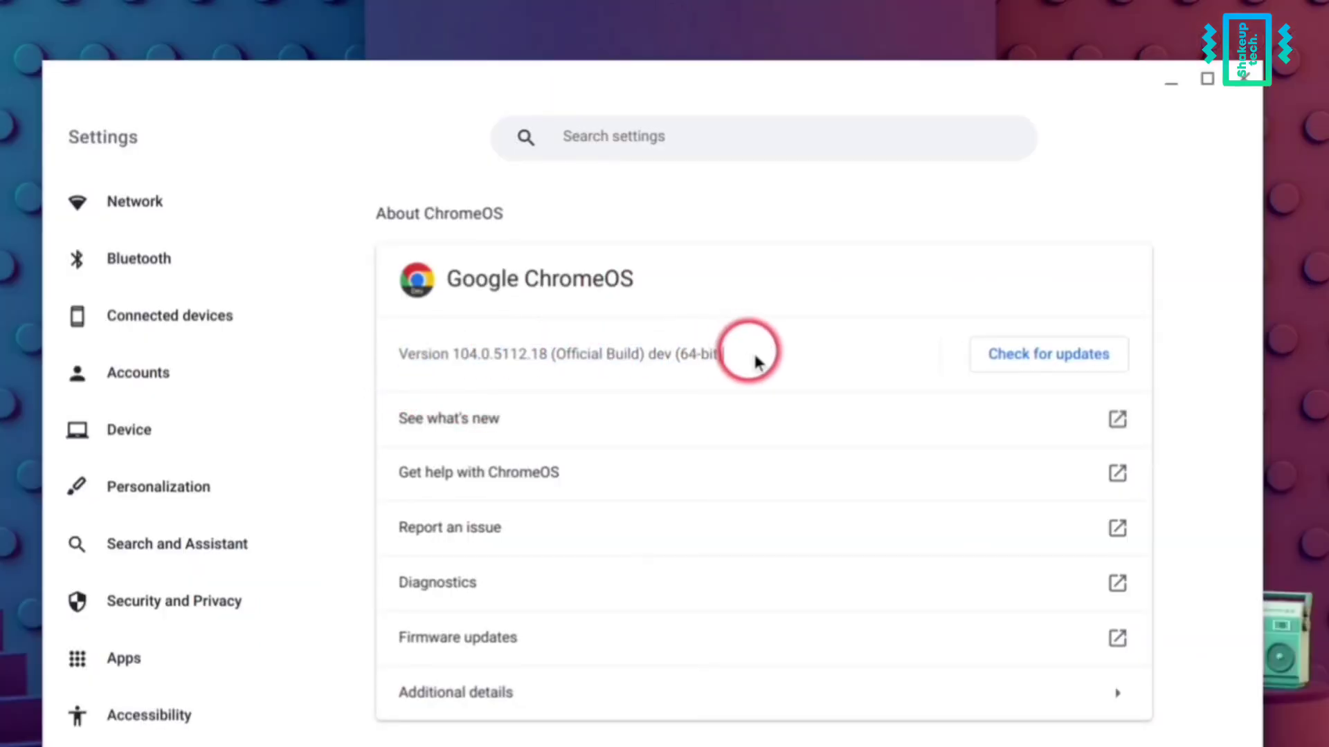
pyautogui.click(1025, 353)
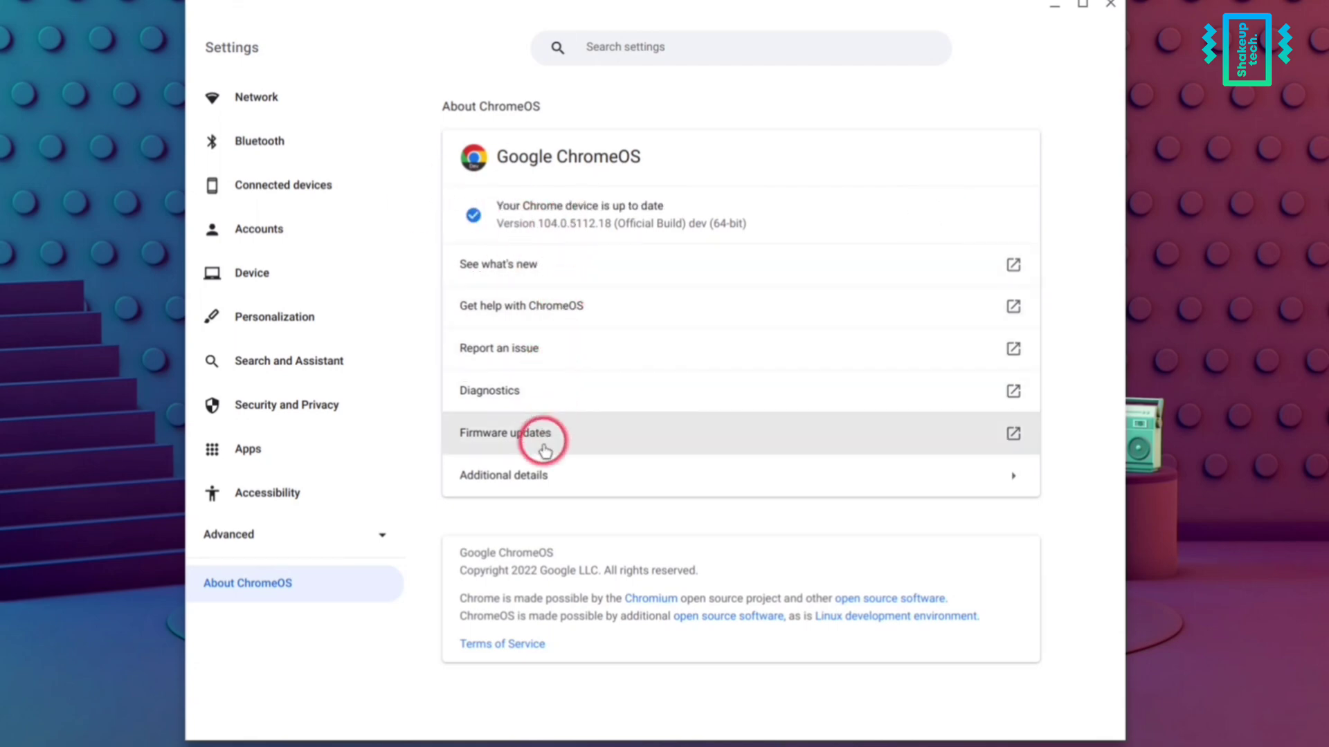
pyautogui.click(513, 401)
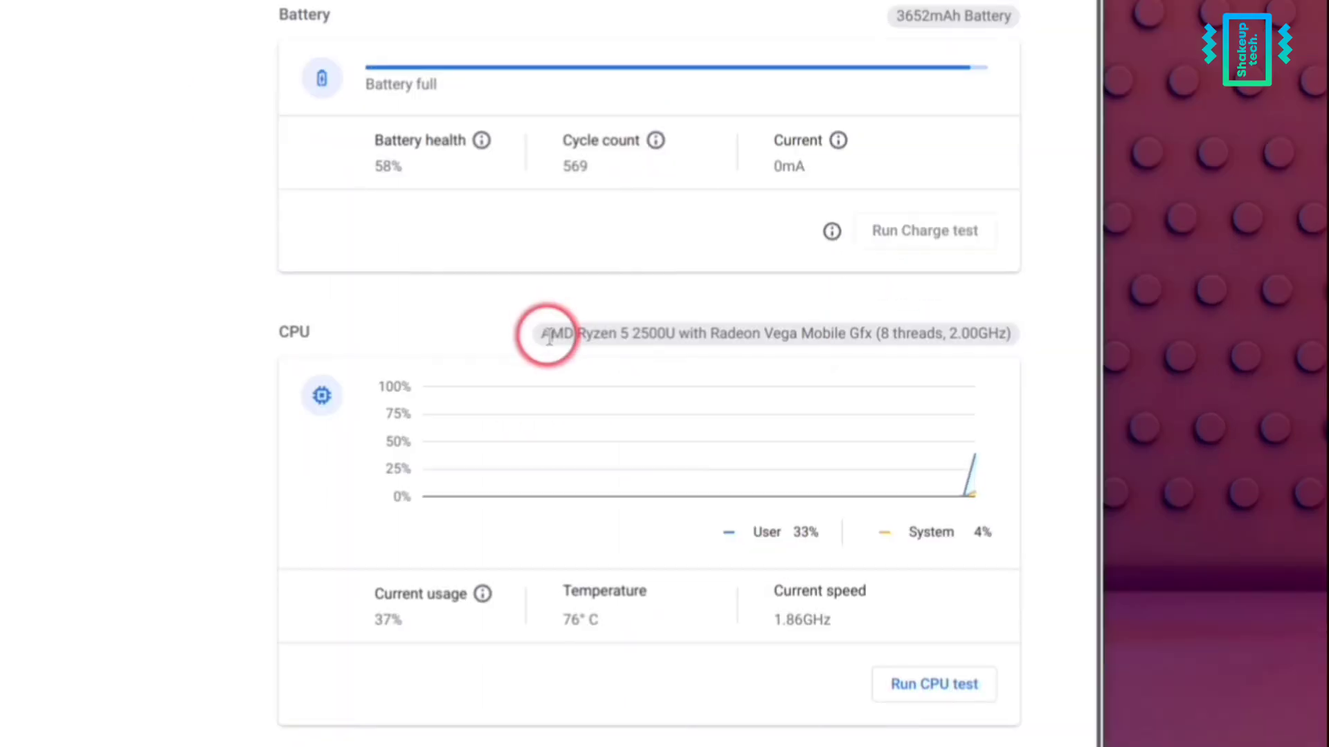
pyautogui.moveTo(830, 343); pyautogui.dragTo(1089, 343)
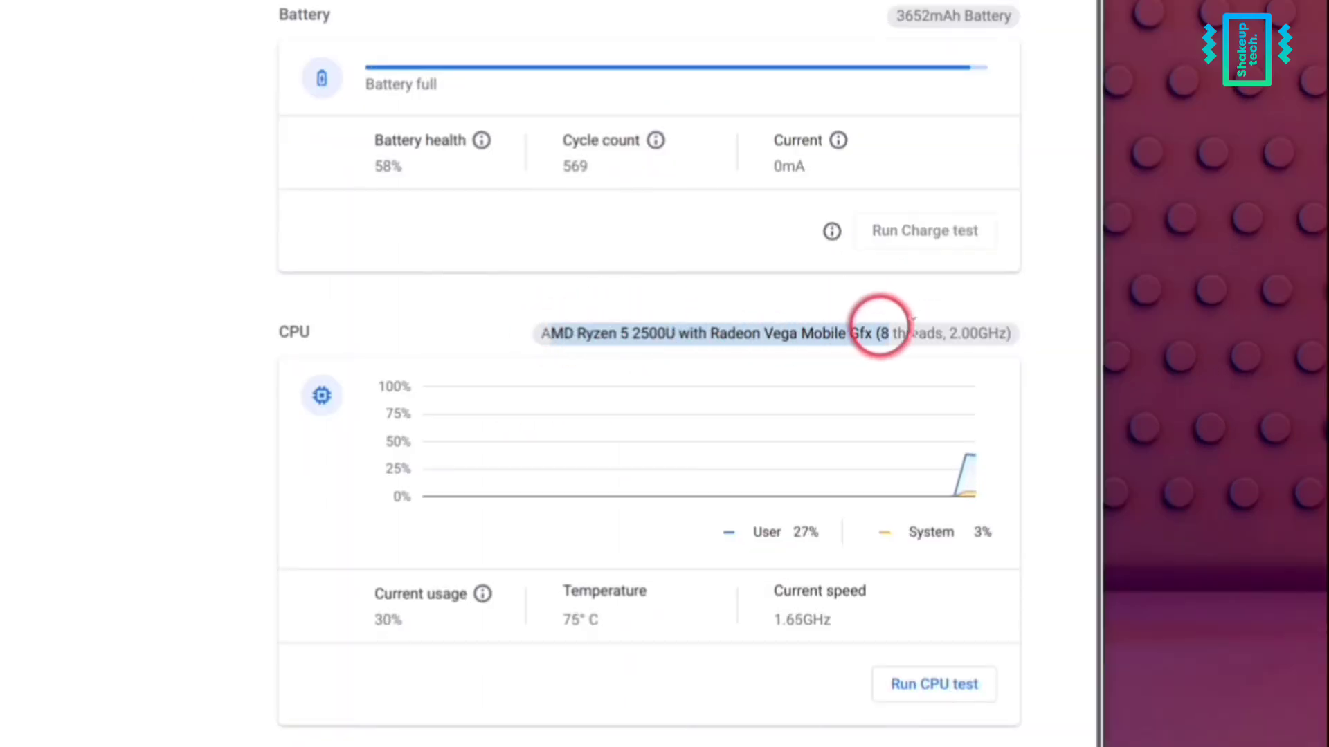
pyautogui.moveTo(911, 322); pyautogui.dragTo(1010, 328)
pyautogui.moveTo(534, 335); pyautogui.dragTo(850, 330)
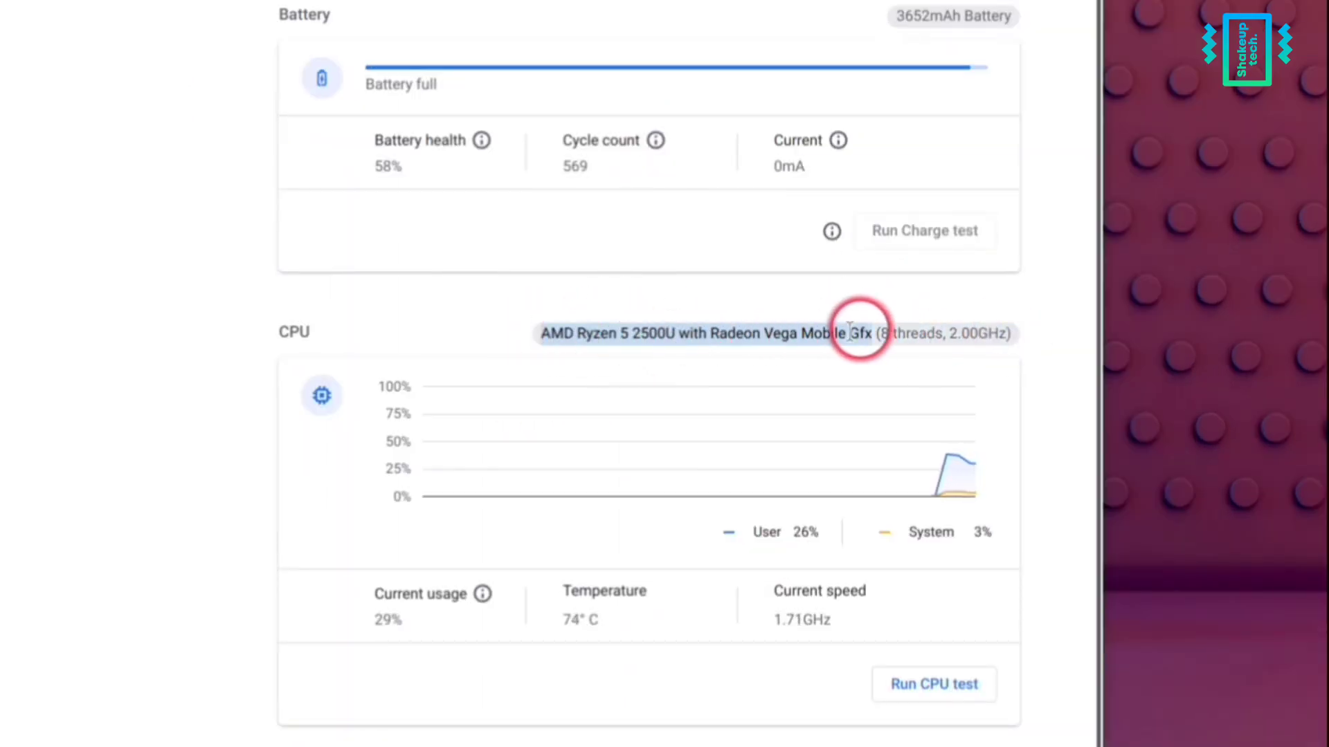
pyautogui.click(1030, 359)
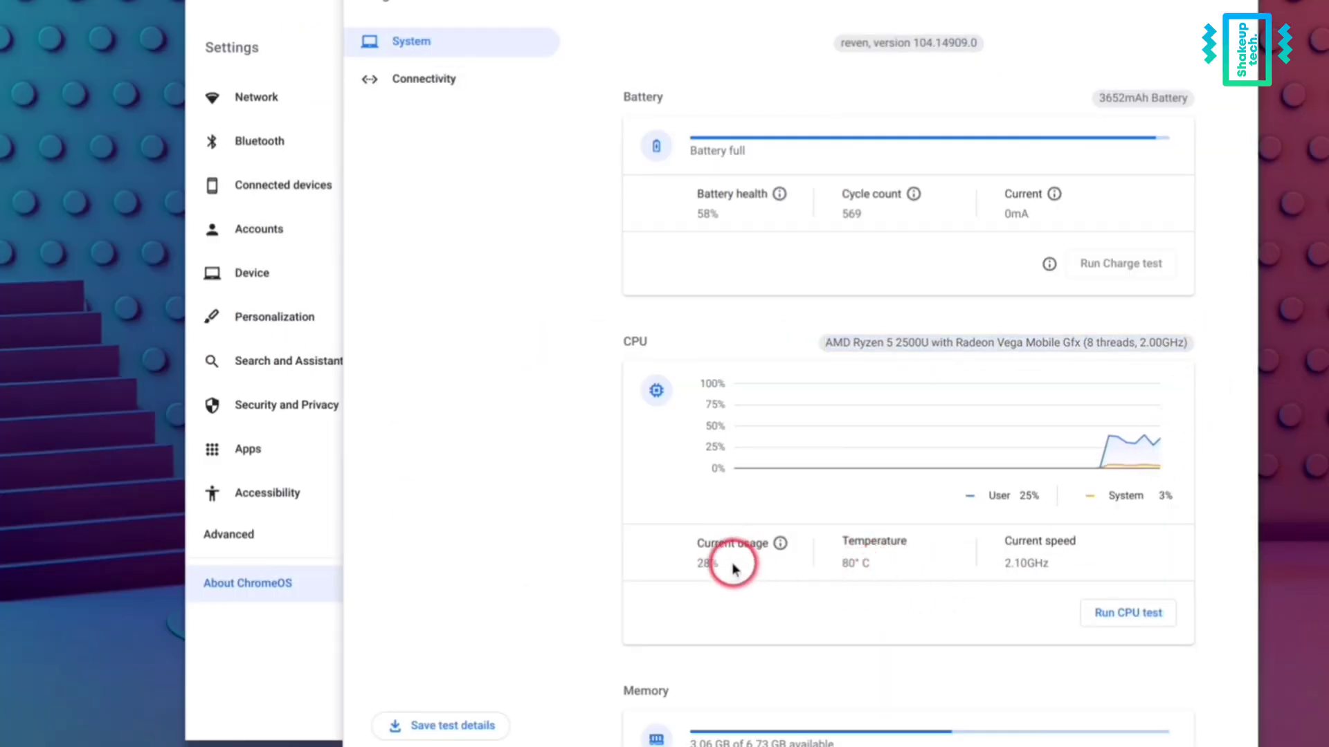
pyautogui.scroll(-3, 810, 616)
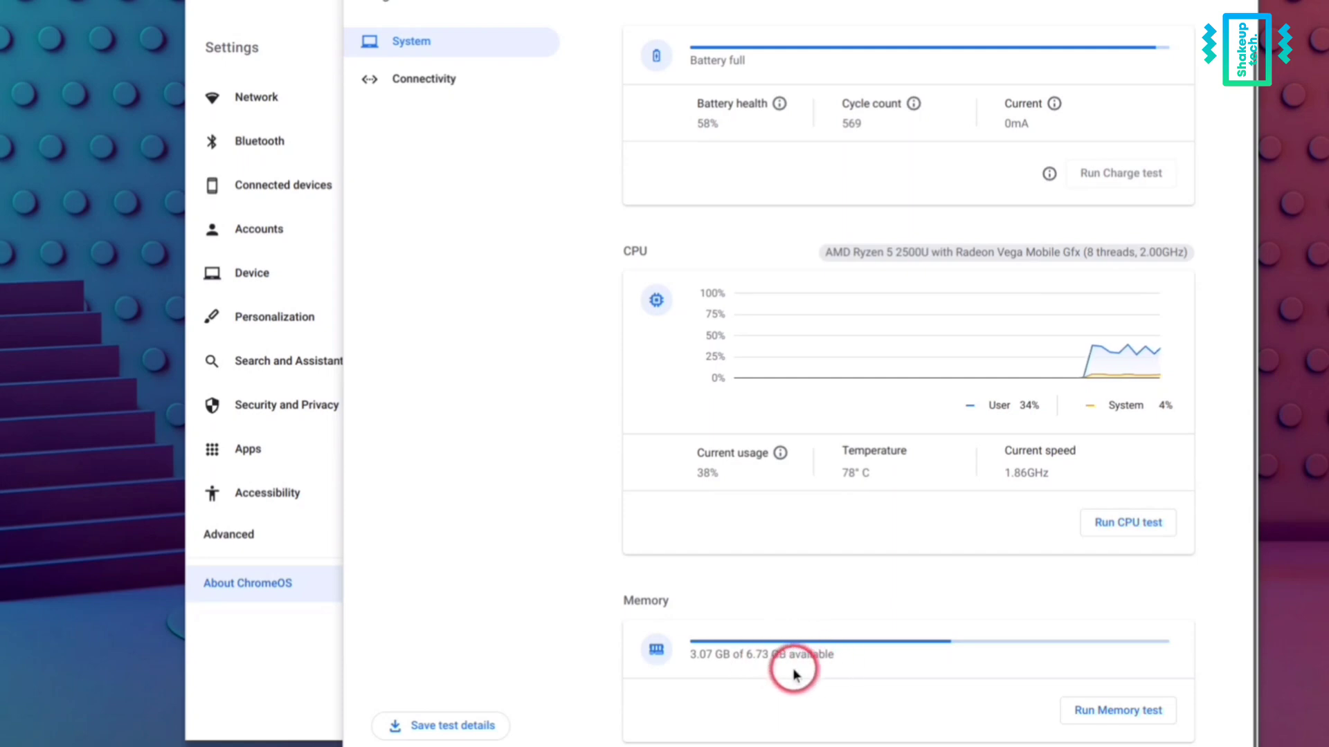
pyautogui.scroll(3, 860, 665)
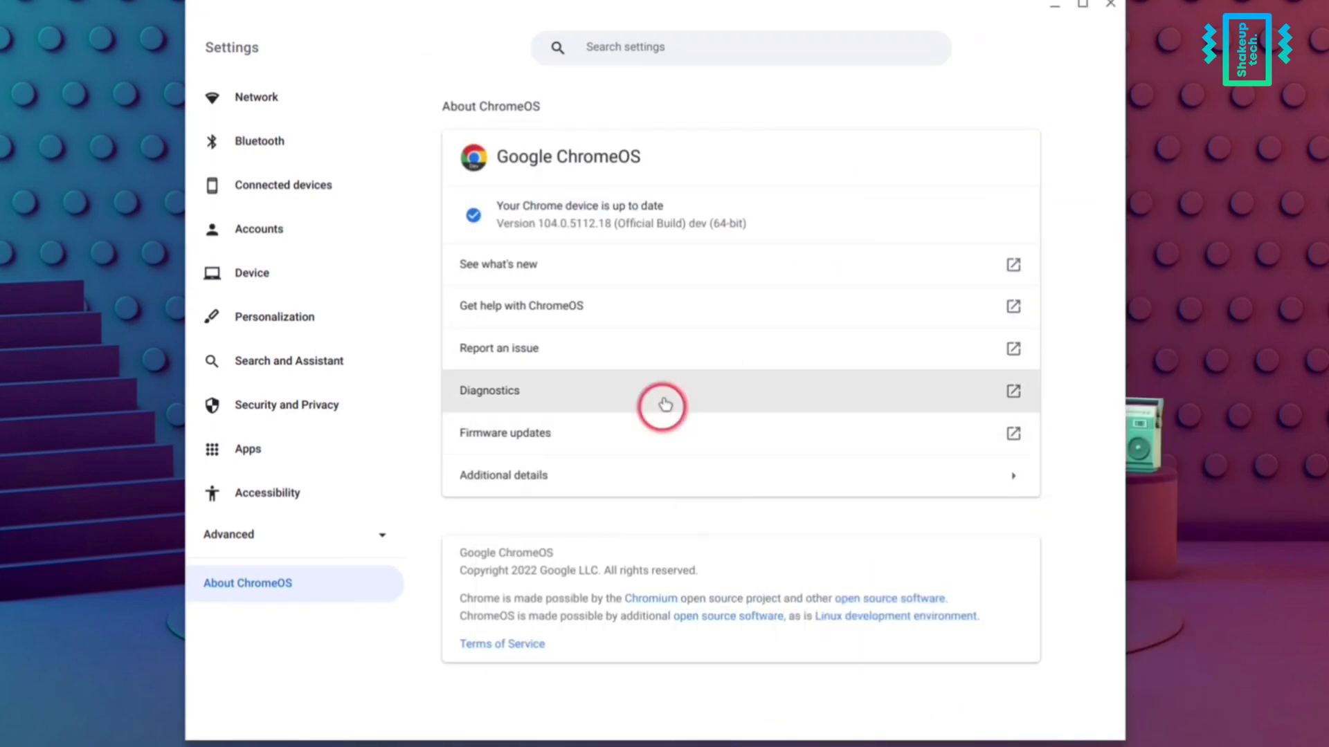
# Open the connected Motorola phone's settings under Connected devices.
pyautogui.click(324, 103)
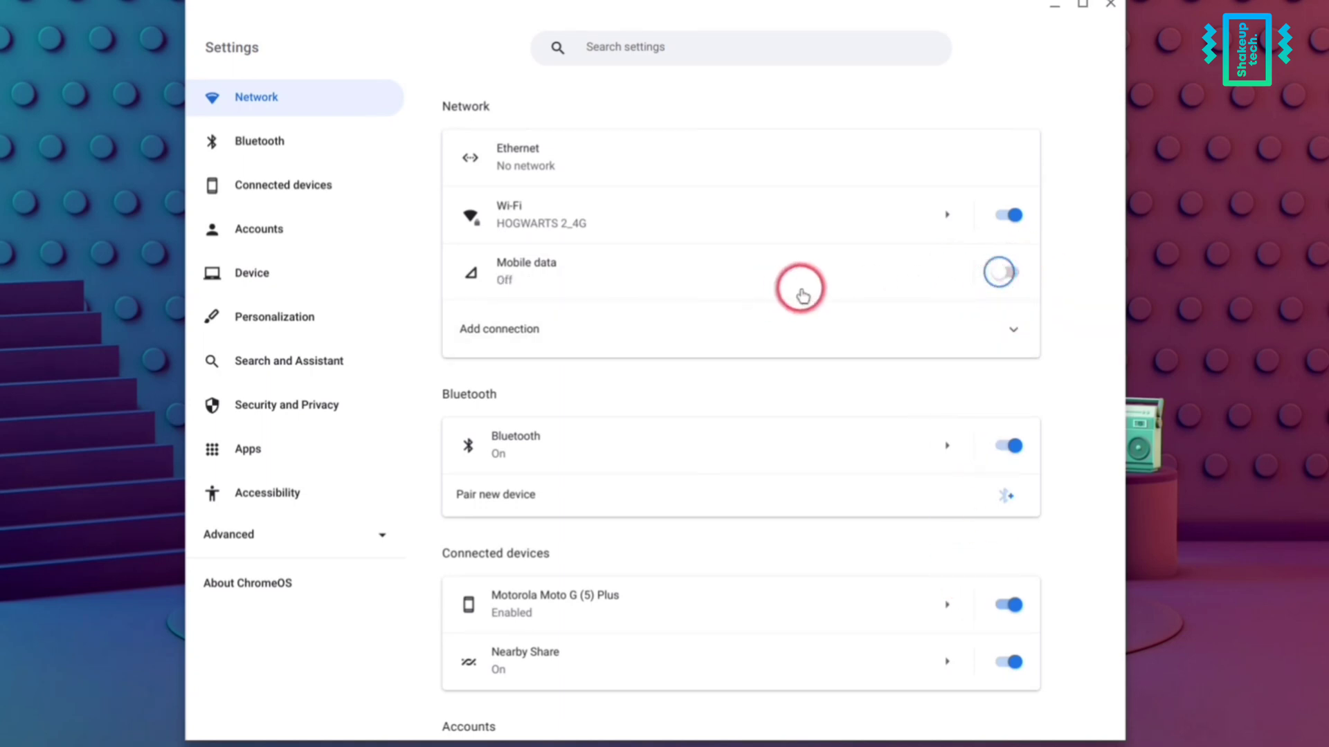
pyautogui.click(283, 184)
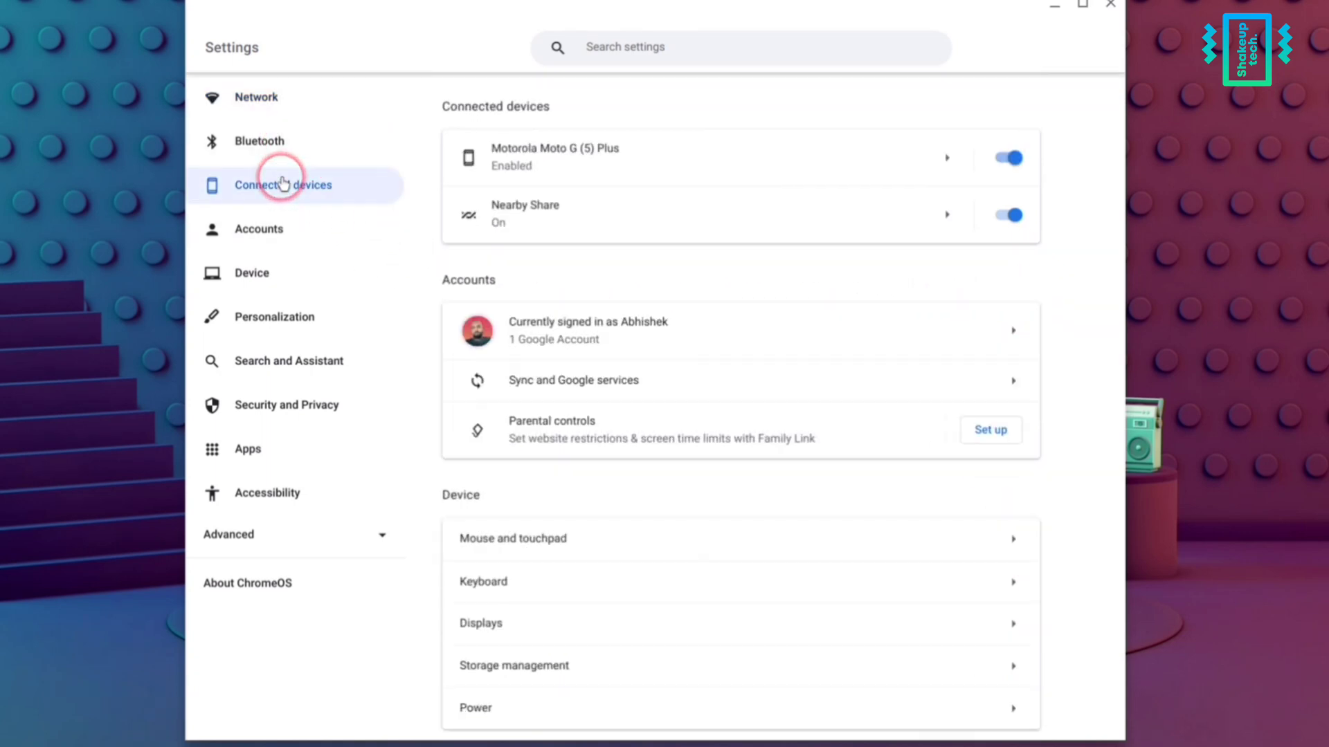
pyautogui.click(584, 168)
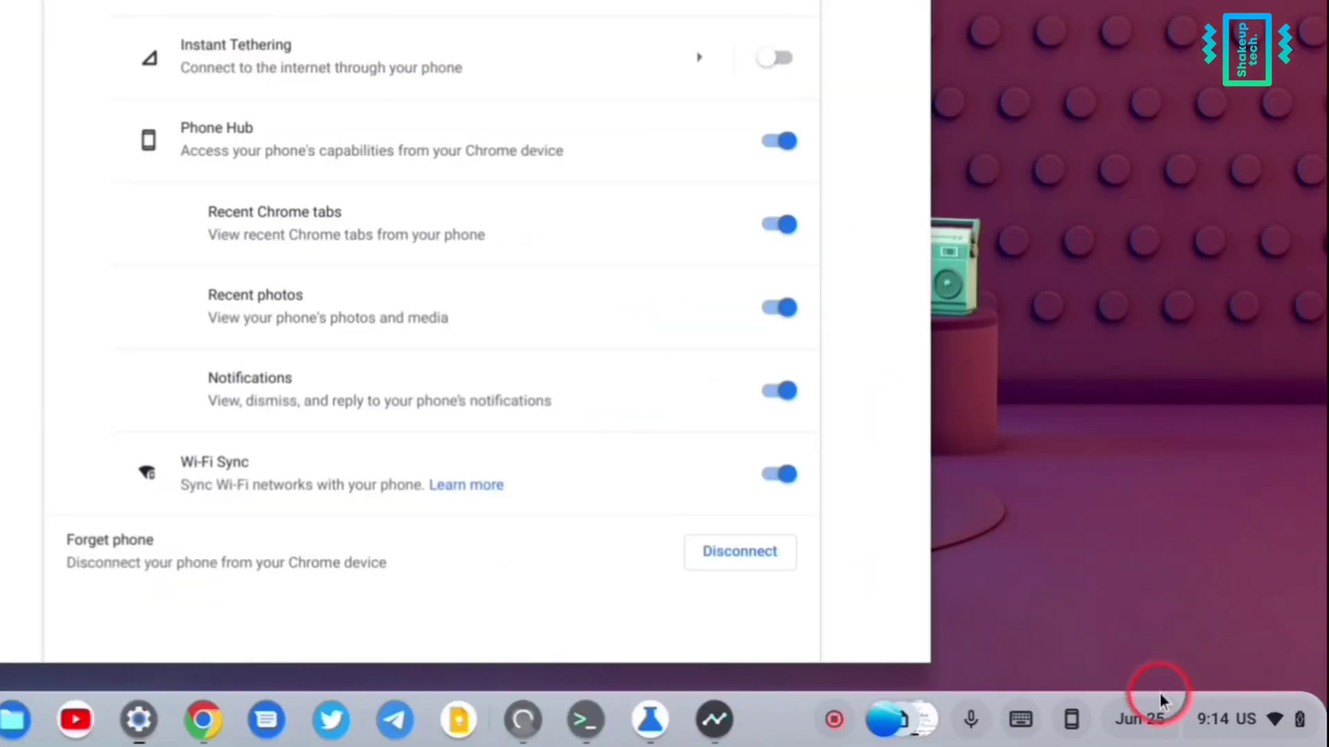
# Look over the Phone Hub panel, then show the Bluetooth settings section.
pyautogui.click(1071, 733)
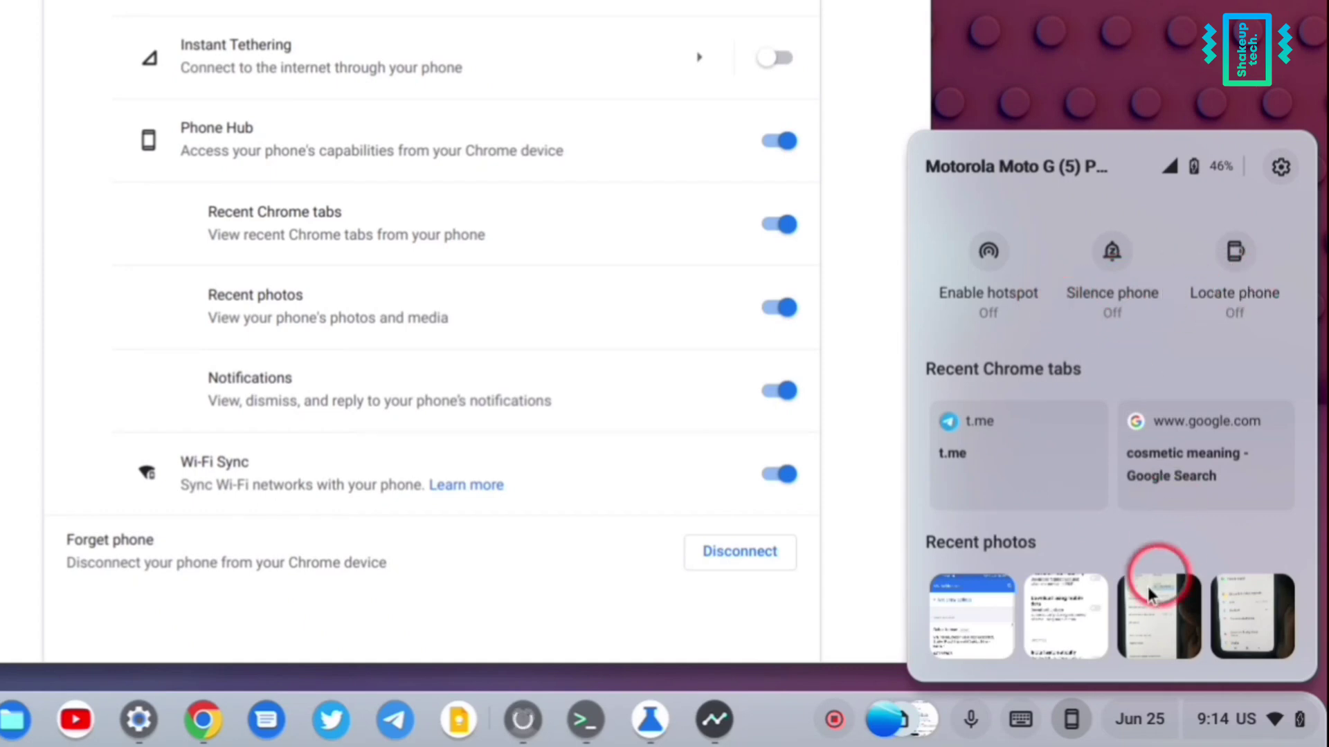
pyautogui.click(1073, 730)
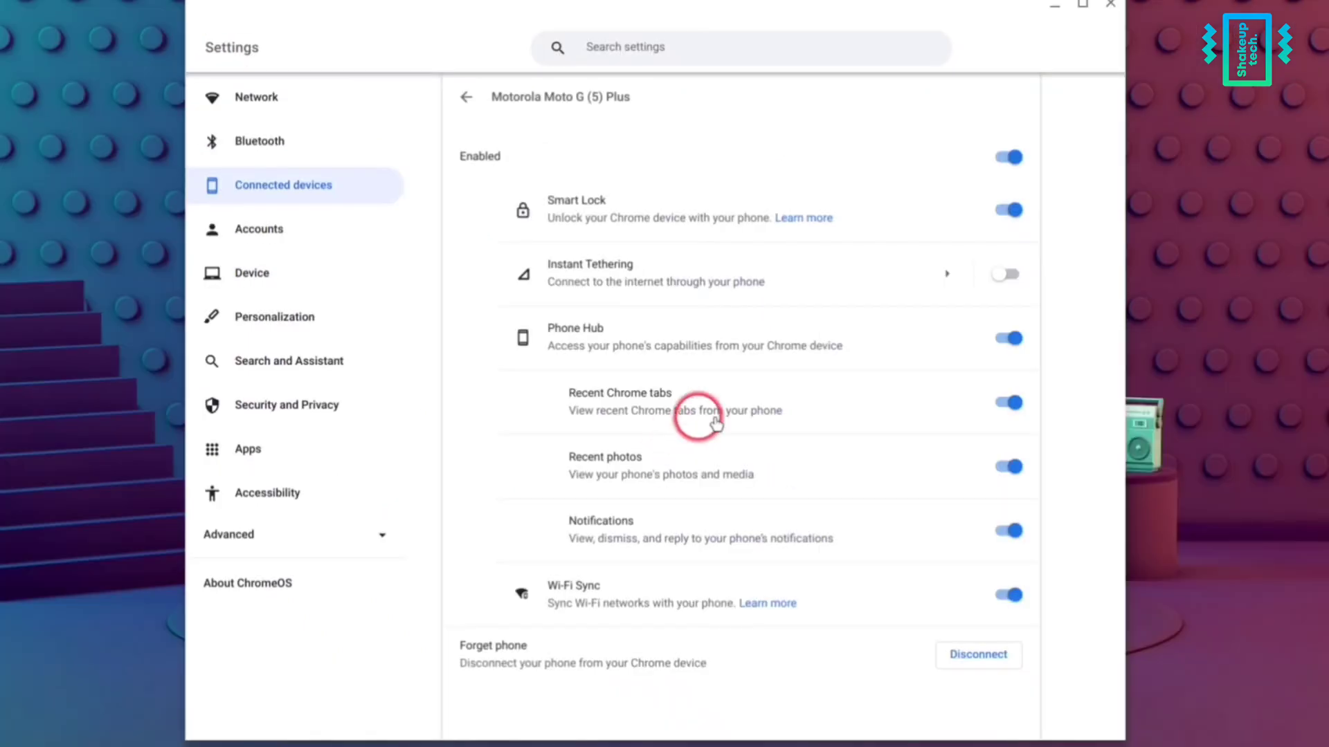
pyautogui.click(242, 142)
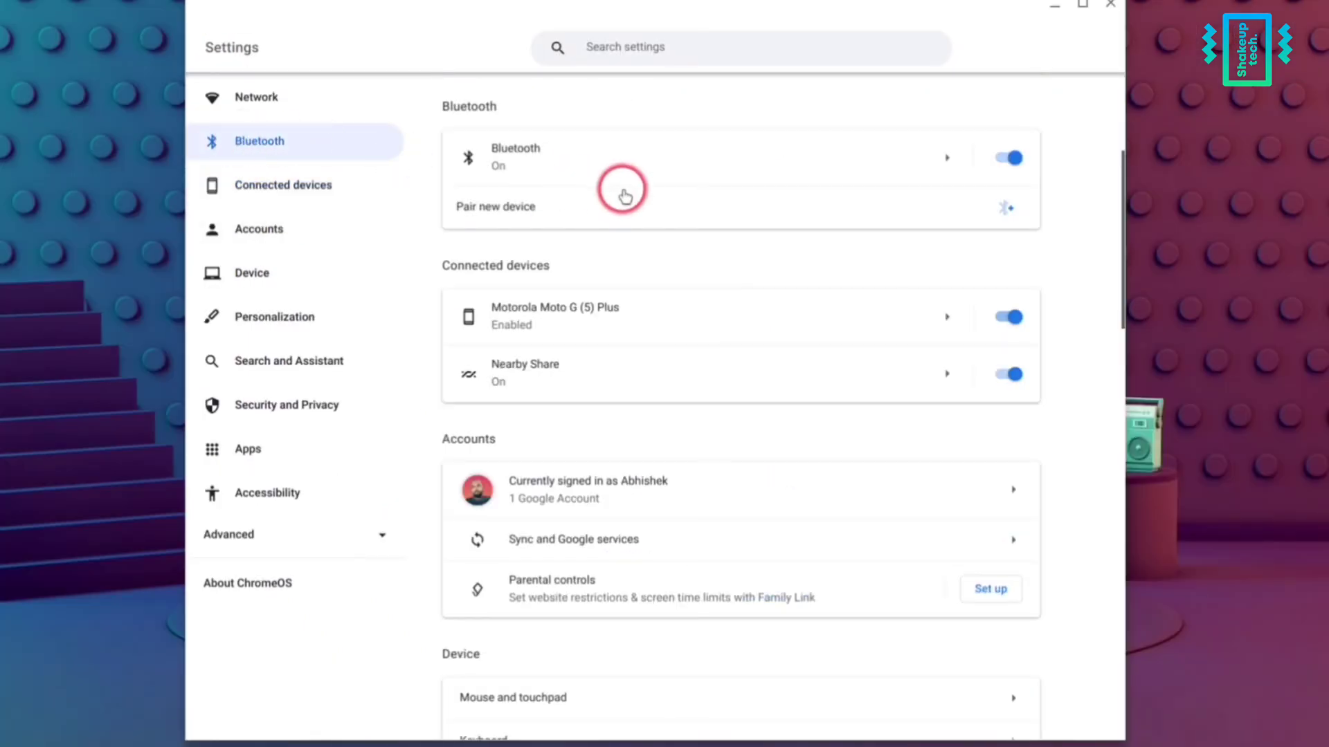
pyautogui.click(950, 160)
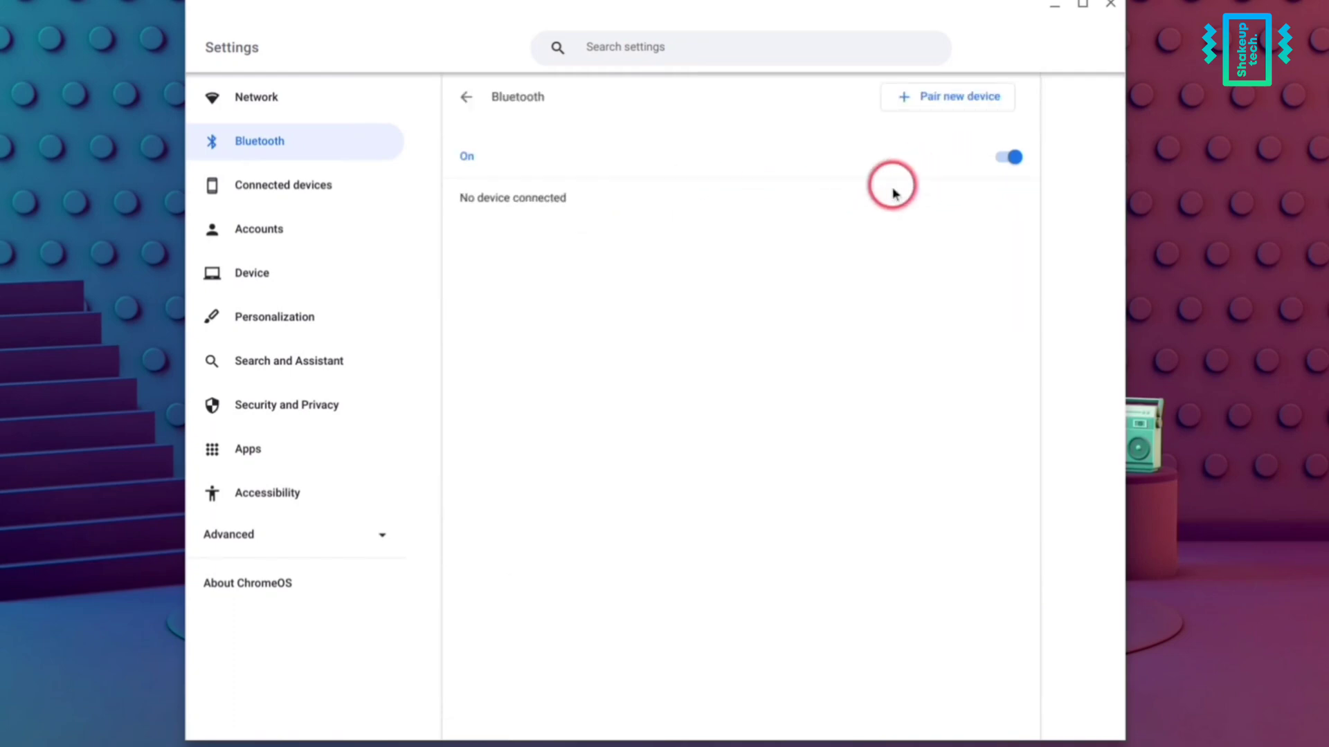
pyautogui.click(921, 107)
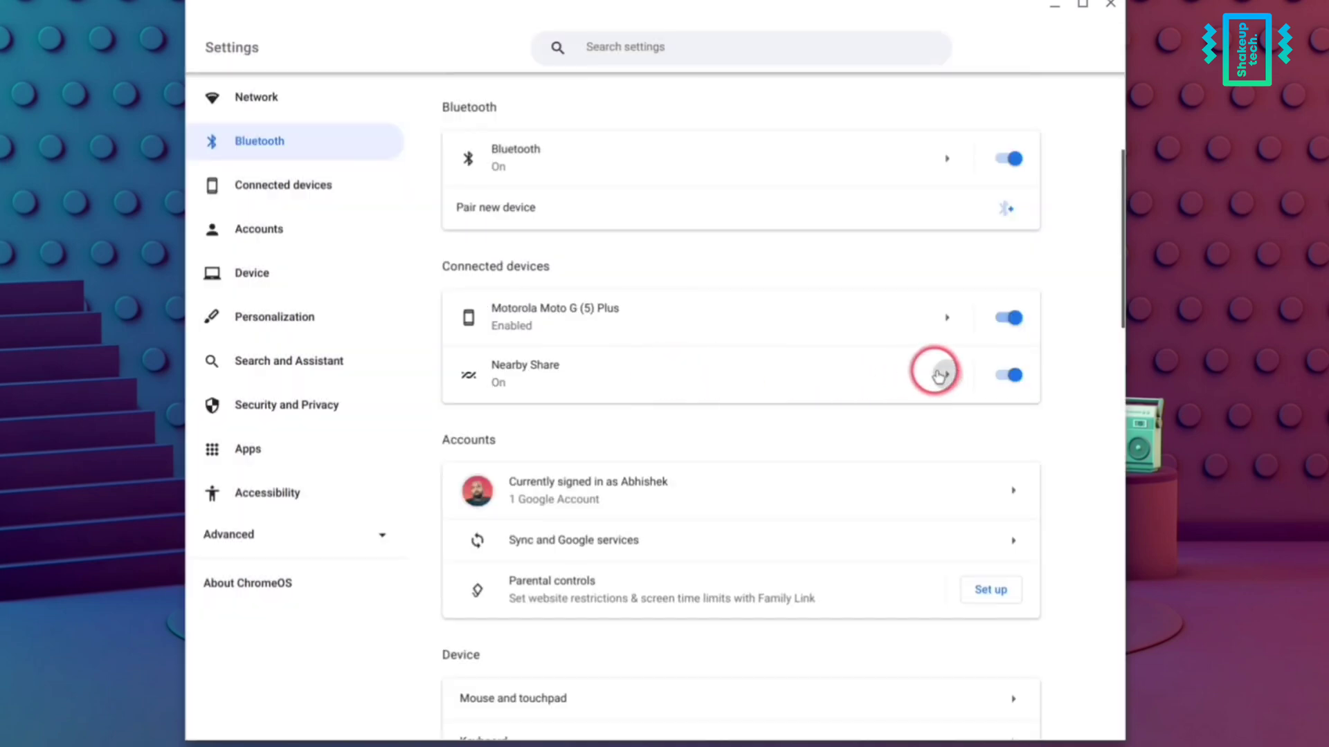
pyautogui.click(940, 373)
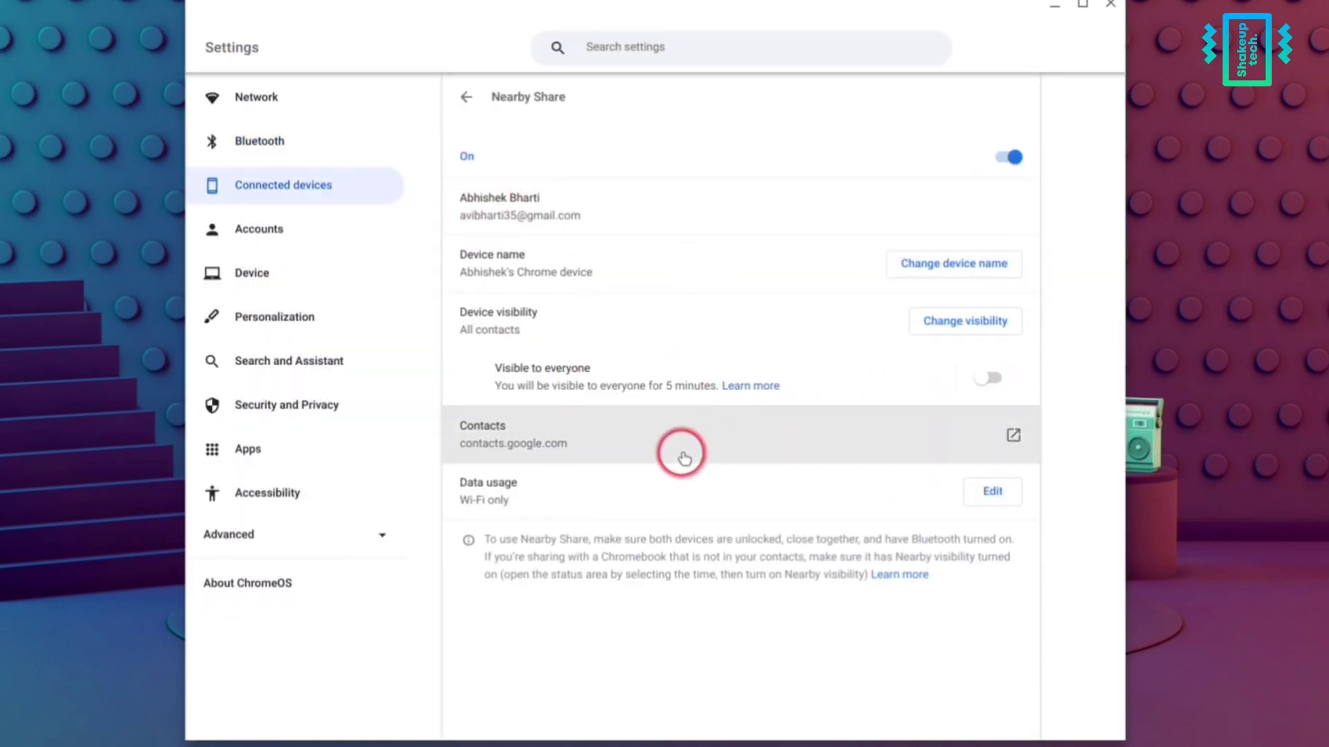
pyautogui.click(466, 97)
pyautogui.scroll(-5, 636, 388)
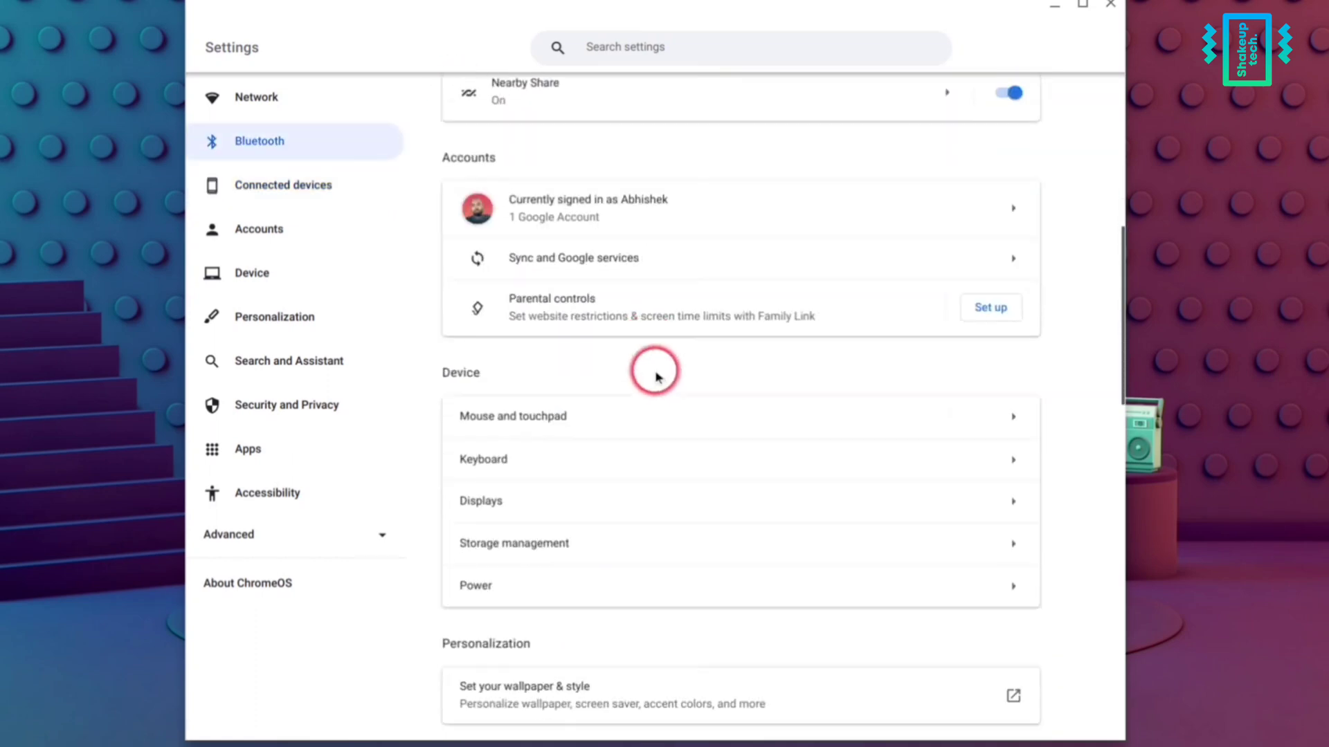
# Review the Mouse and touchpad, Keyboard and Displays device settings pages.
pyautogui.scroll(-3, 677, 337)
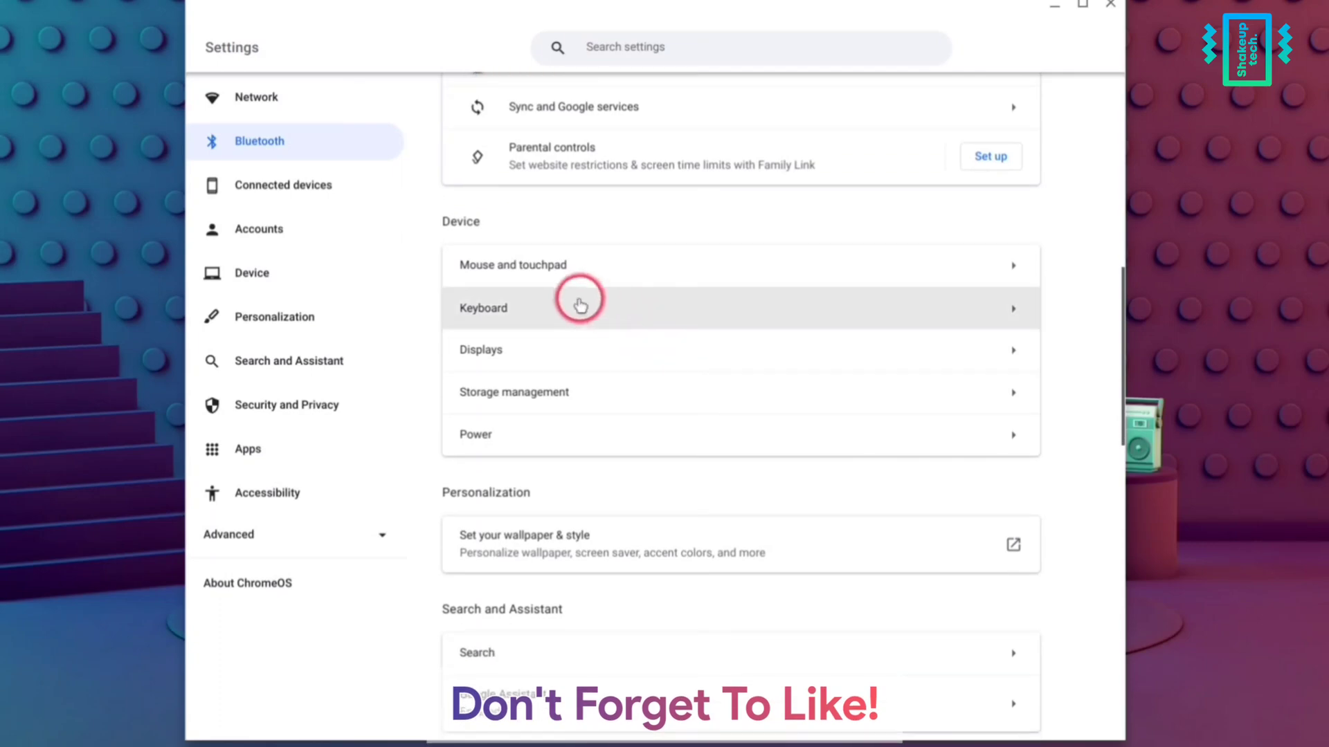
pyautogui.click(549, 274)
pyautogui.click(466, 101)
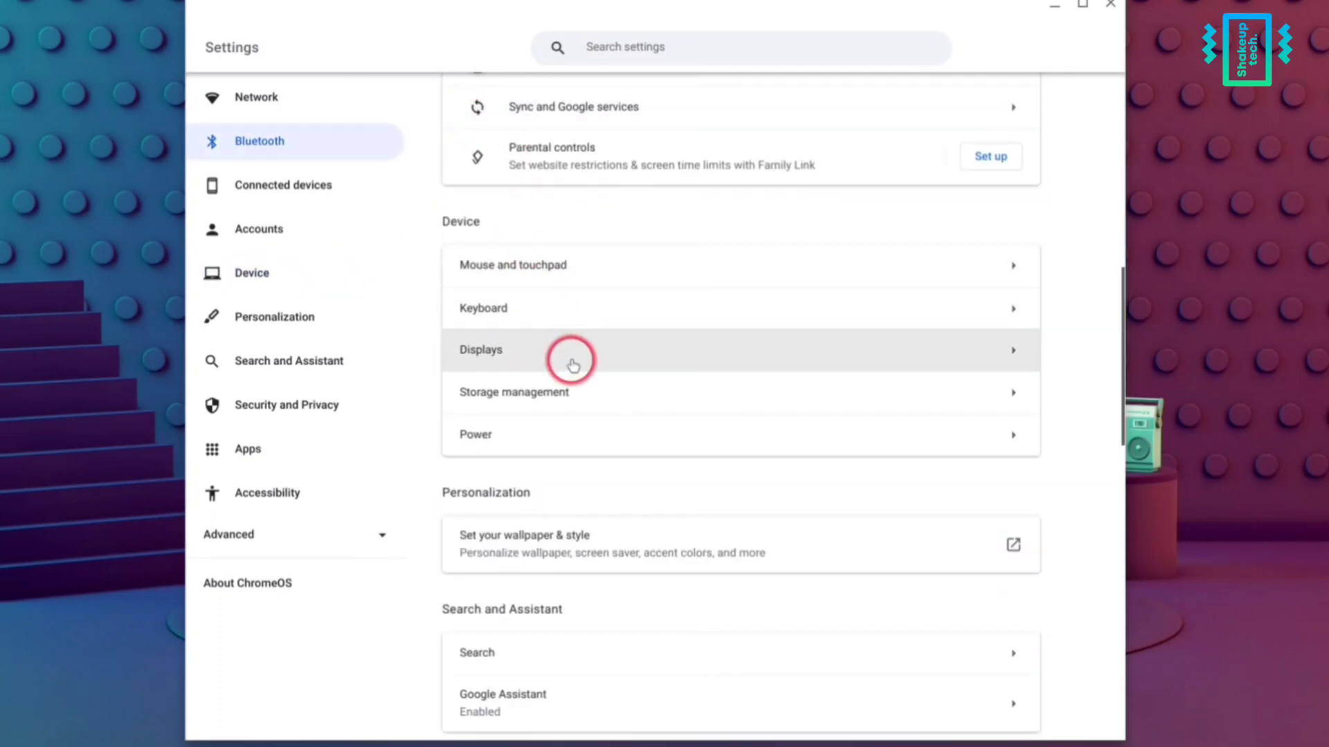
pyautogui.click(543, 308)
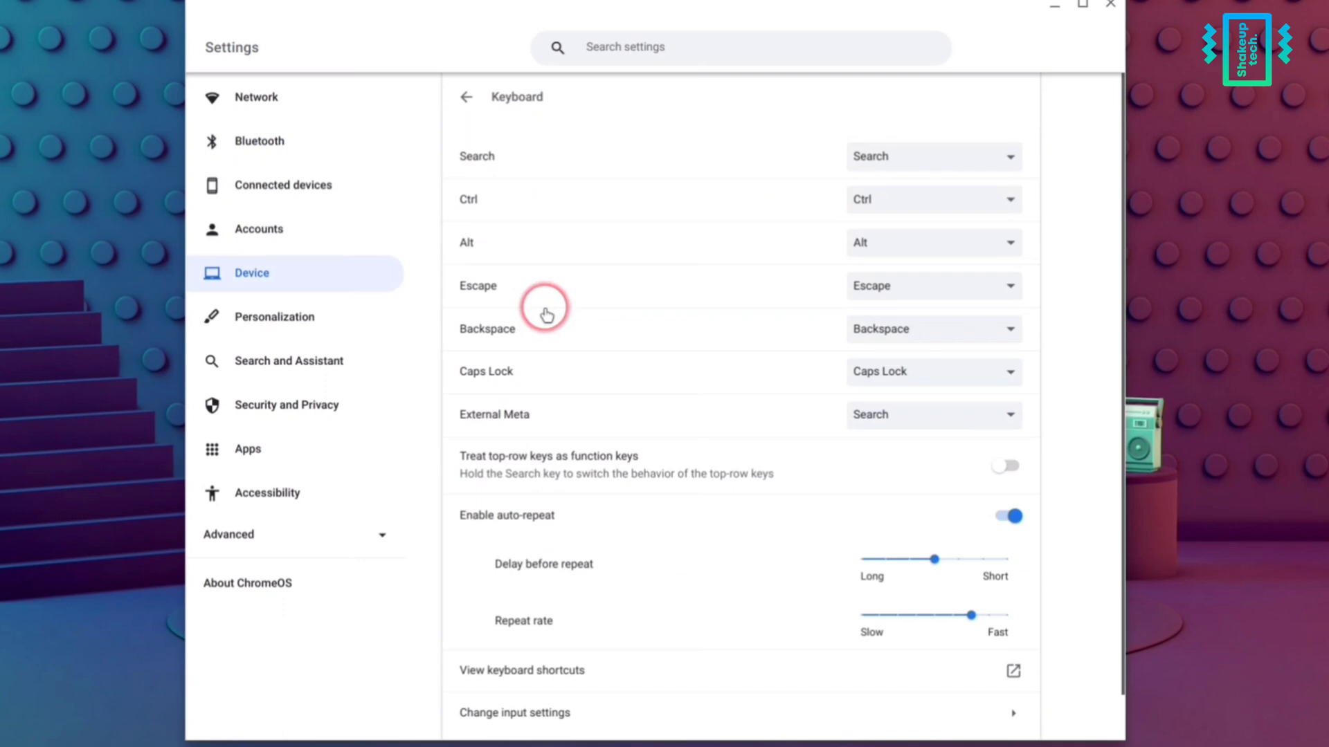
pyautogui.click(465, 100)
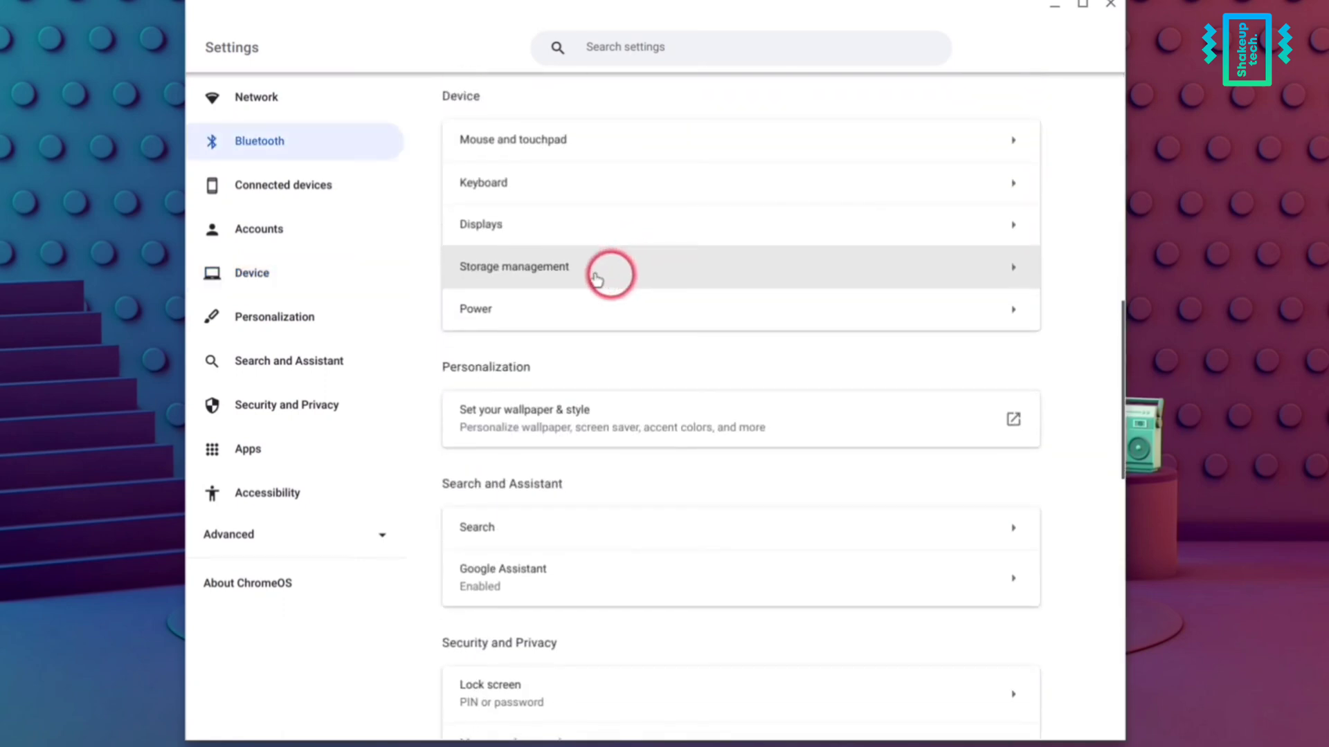
pyautogui.click(556, 236)
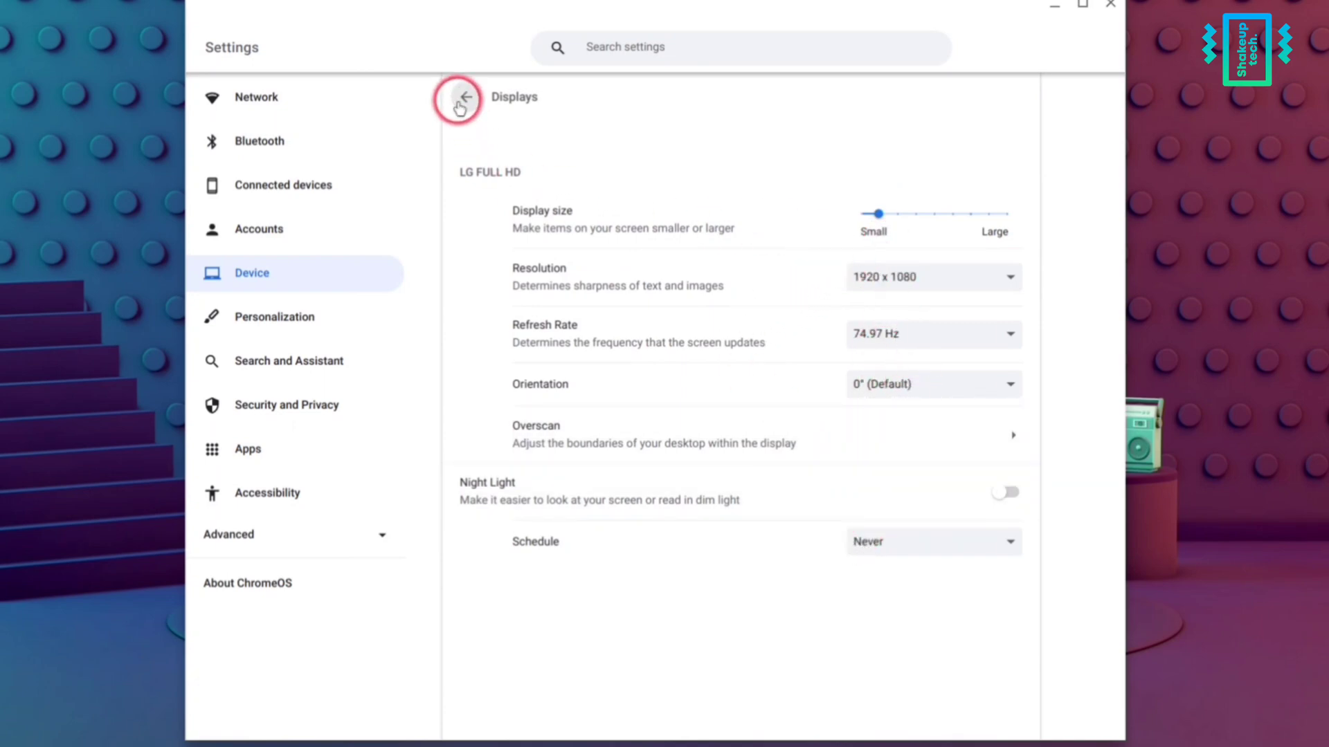
pyautogui.click(462, 98)
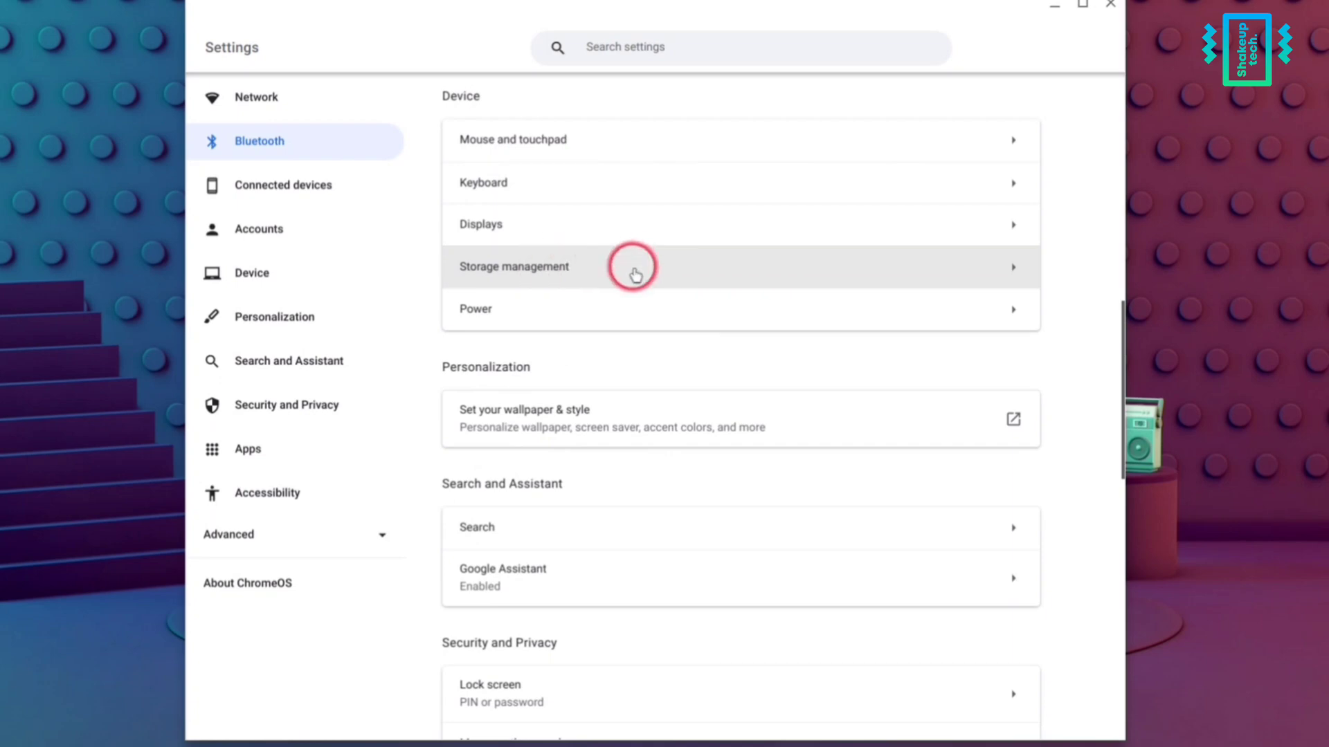
# Review Storage management and Power idle options, then return to the main list at Personalization.
pyautogui.scroll(-1, 596, 277)
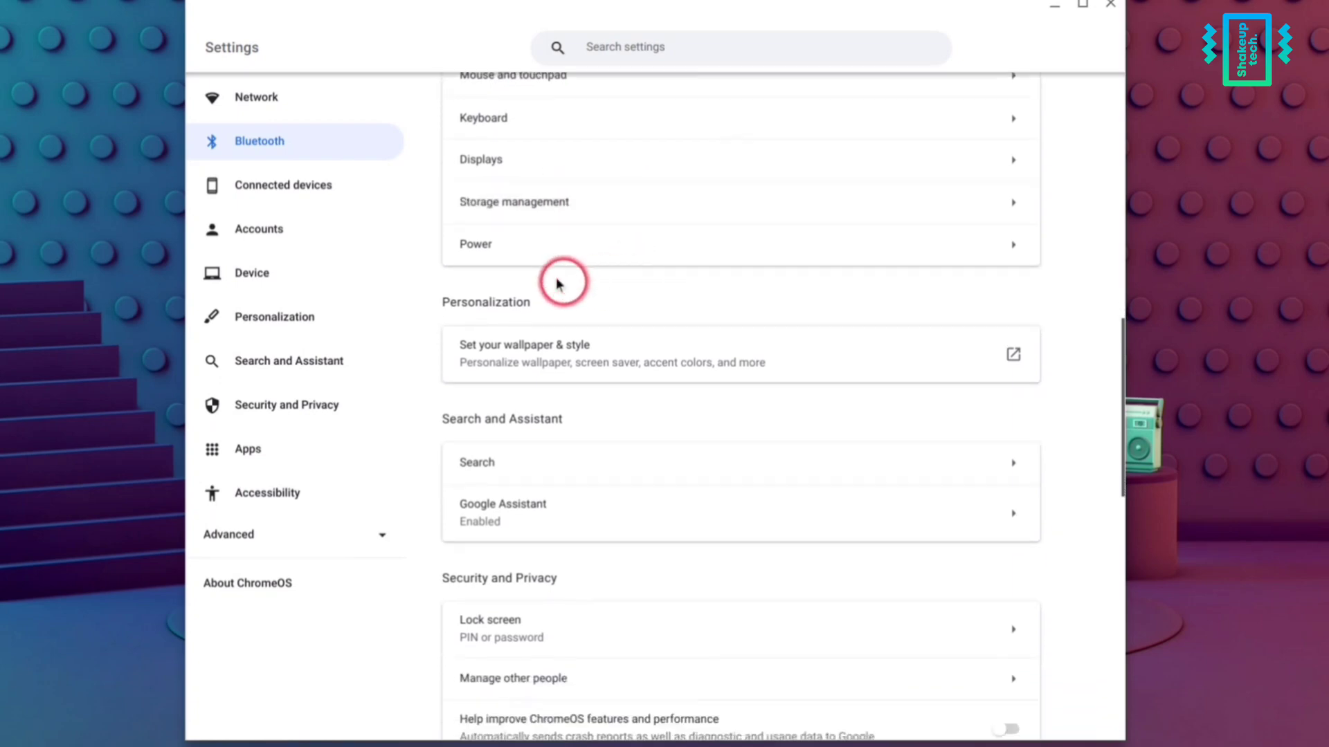
pyautogui.click(554, 205)
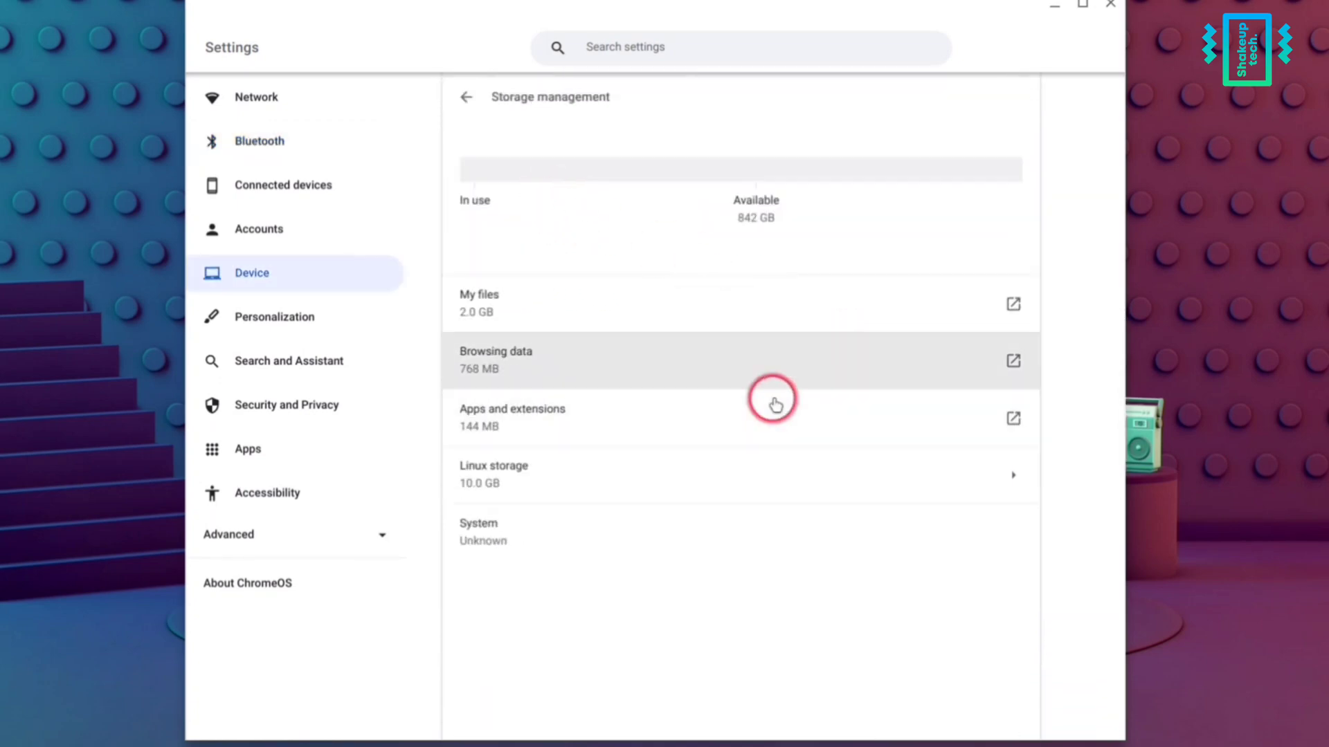
pyautogui.click(465, 107)
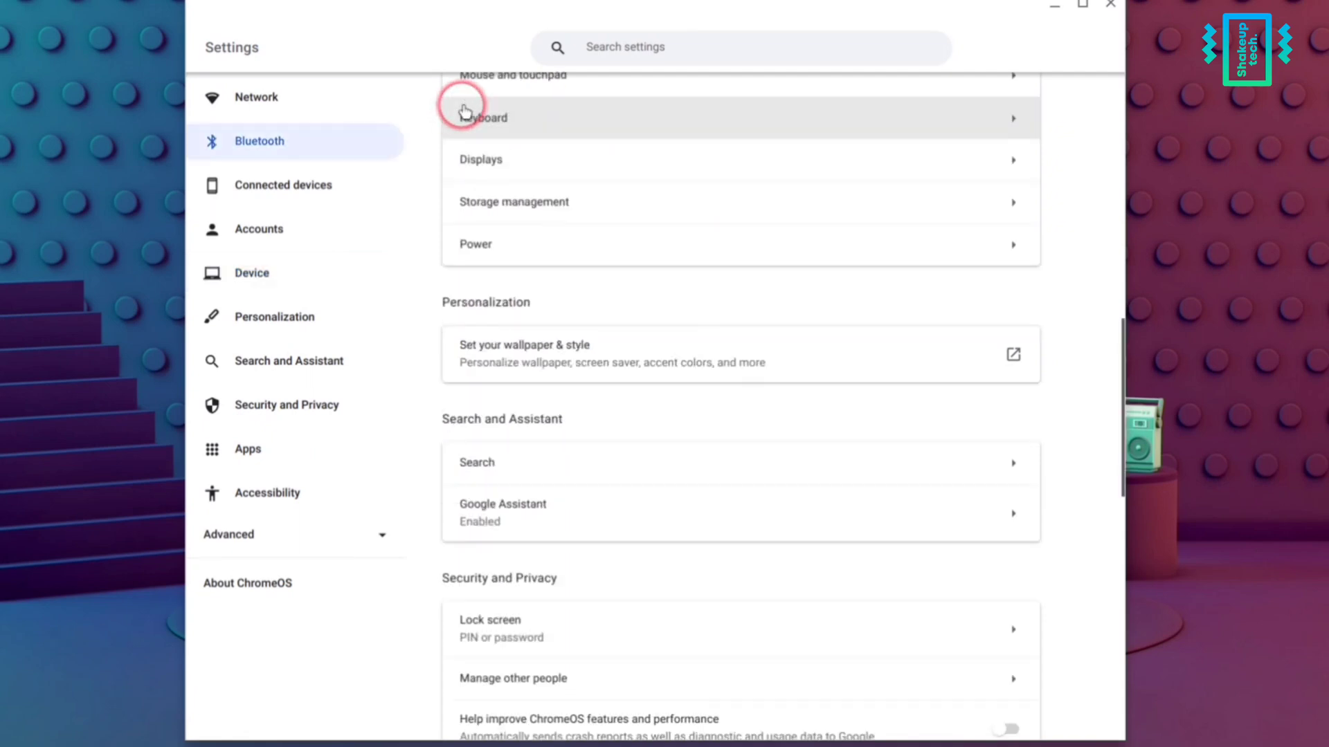
pyautogui.click(542, 249)
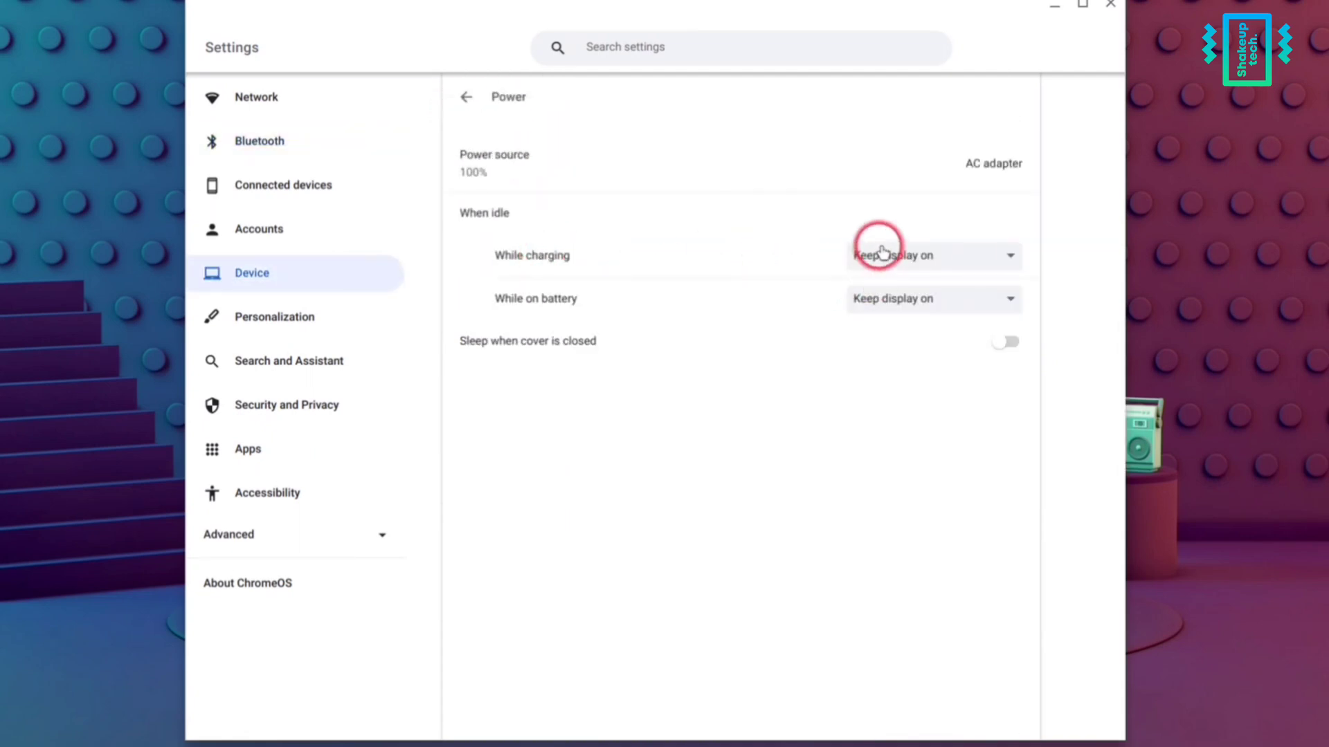
pyautogui.click(468, 95)
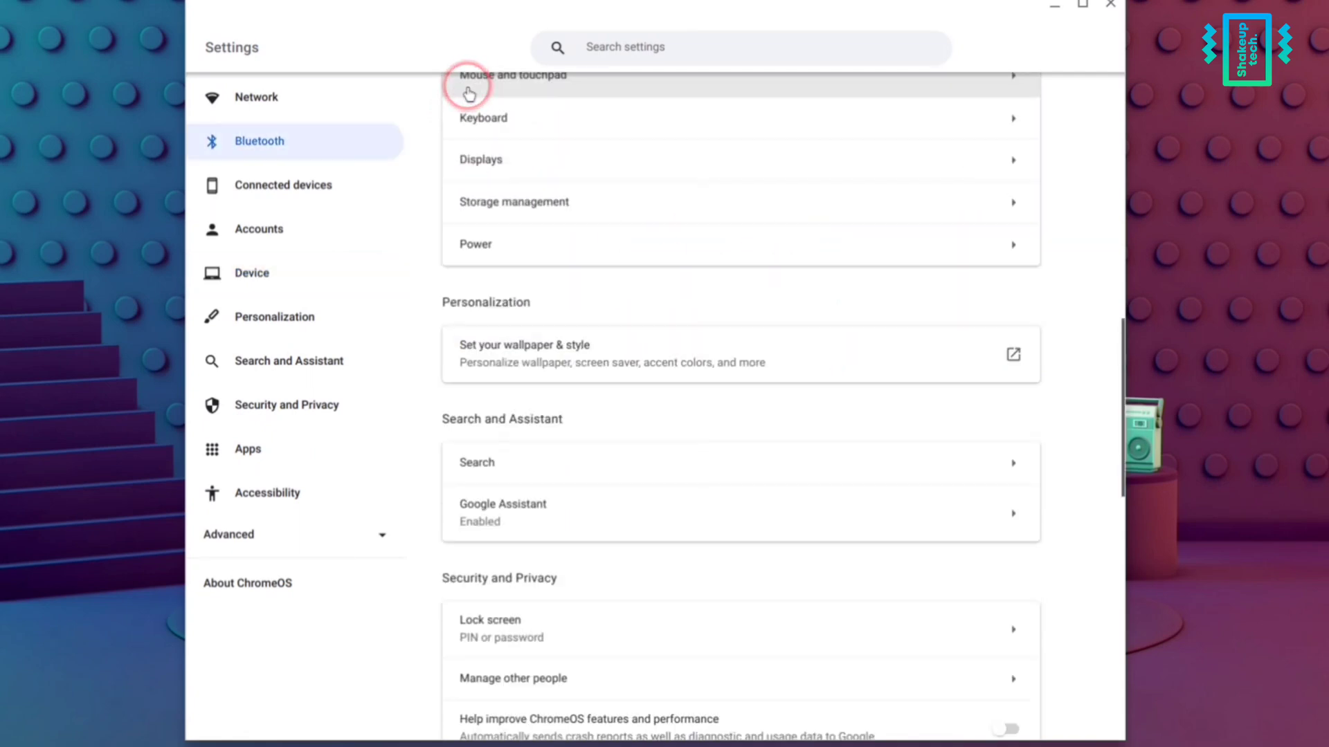
pyautogui.scroll(-1, 564, 319)
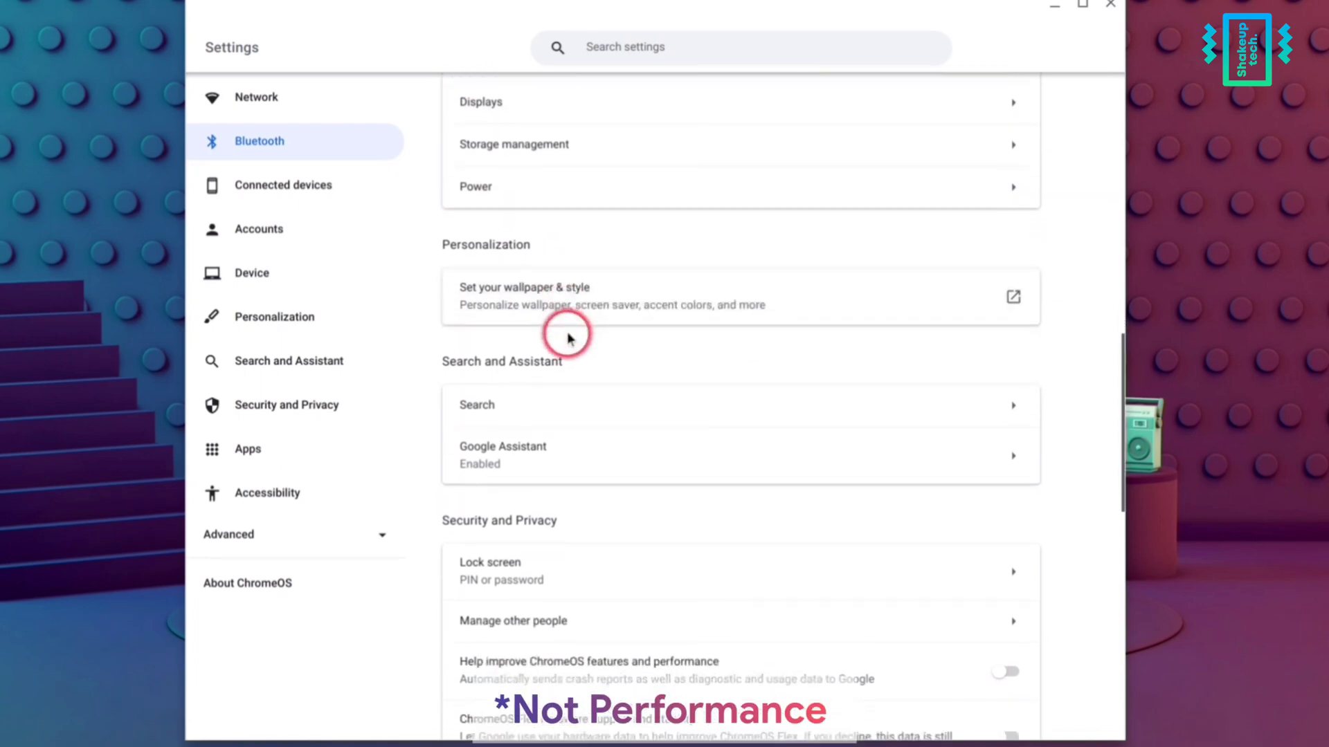
# Open Wallpaper & style, switch to the Dark theme, and check it in Quick Settings.
pyautogui.click(540, 292)
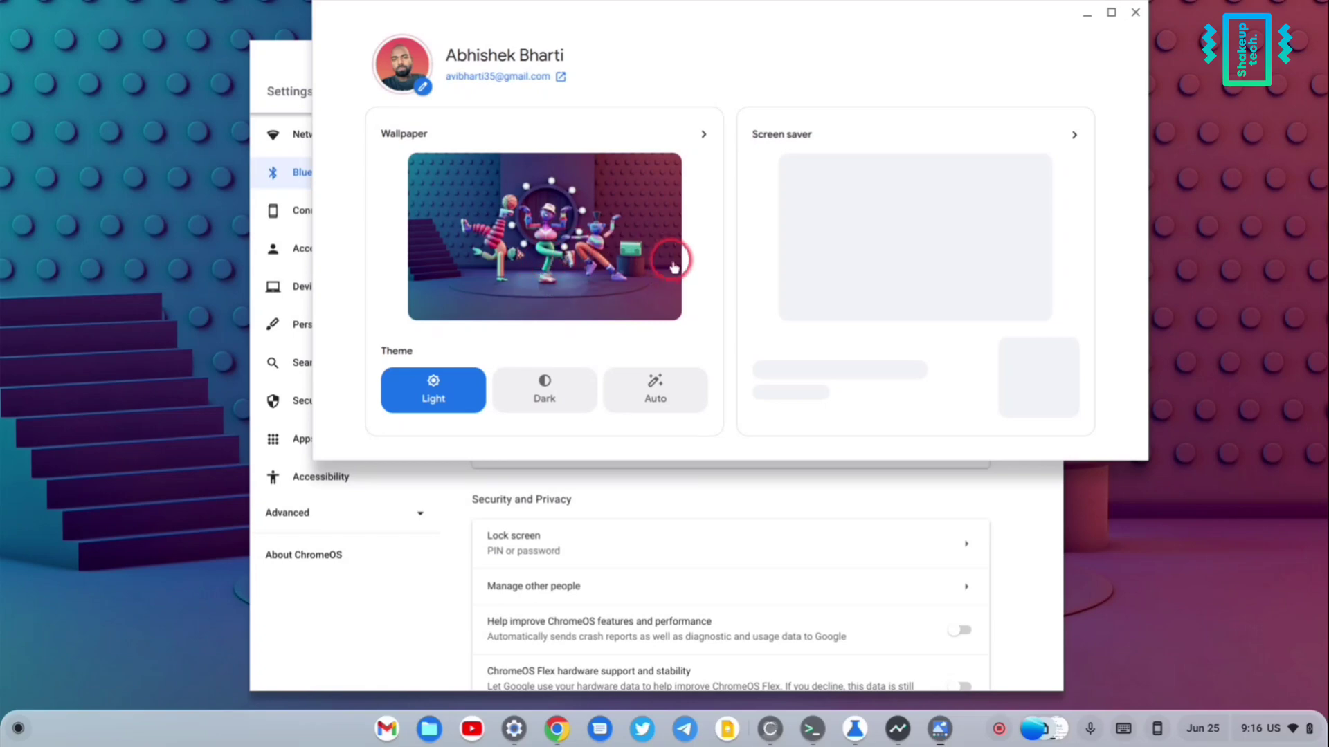
pyautogui.click(546, 382)
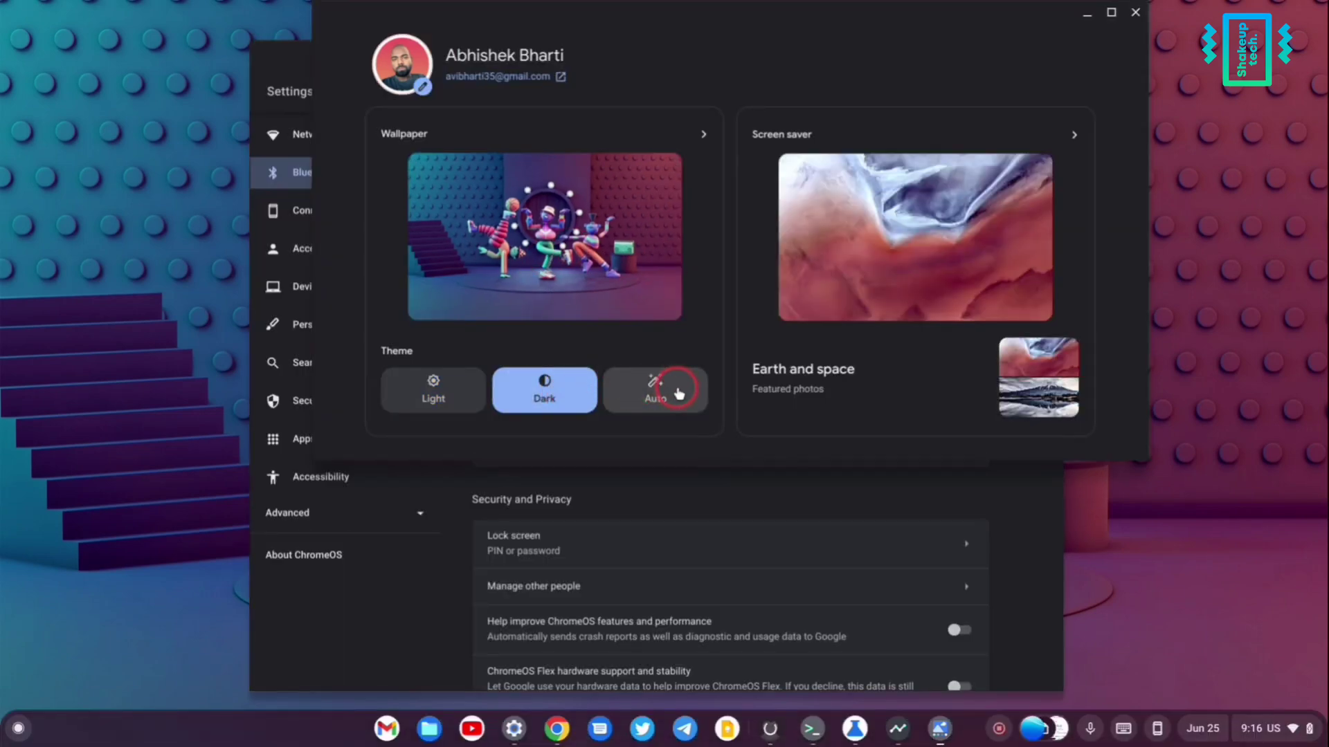
pyautogui.click(1279, 734)
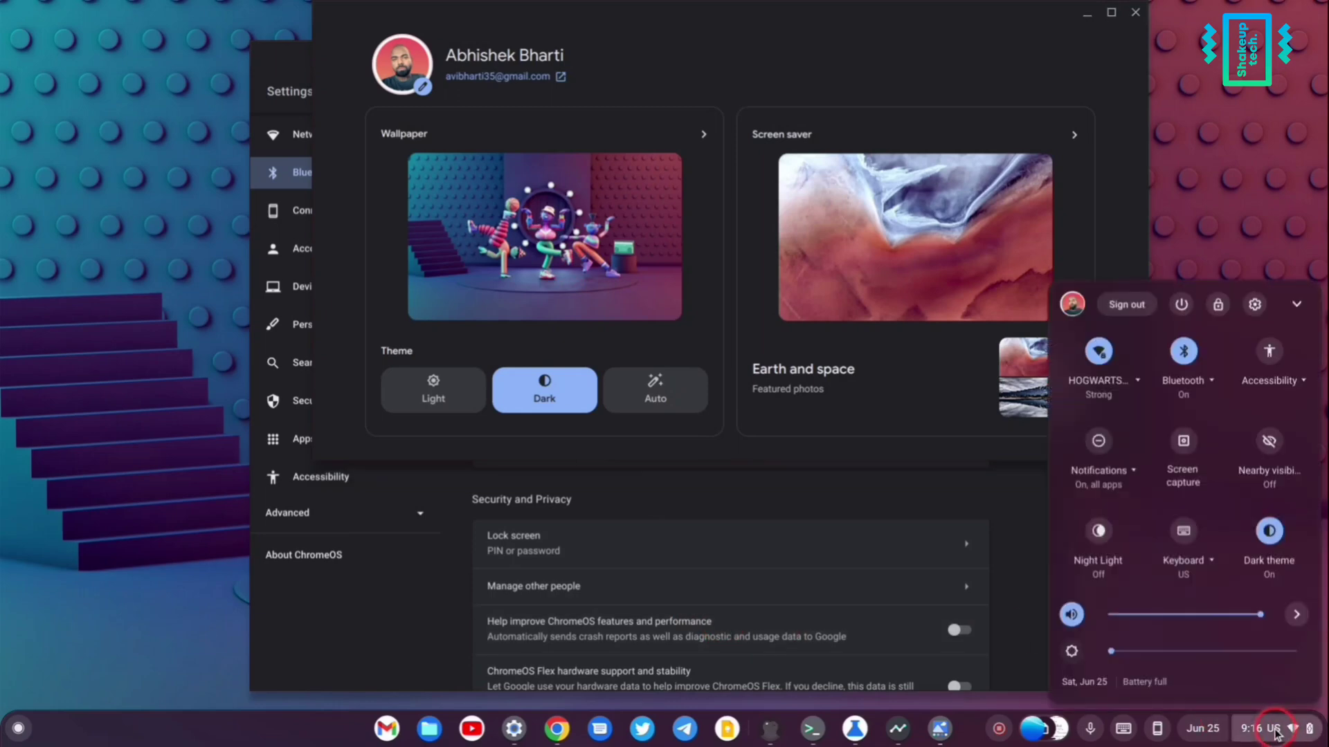
pyautogui.click(1277, 734)
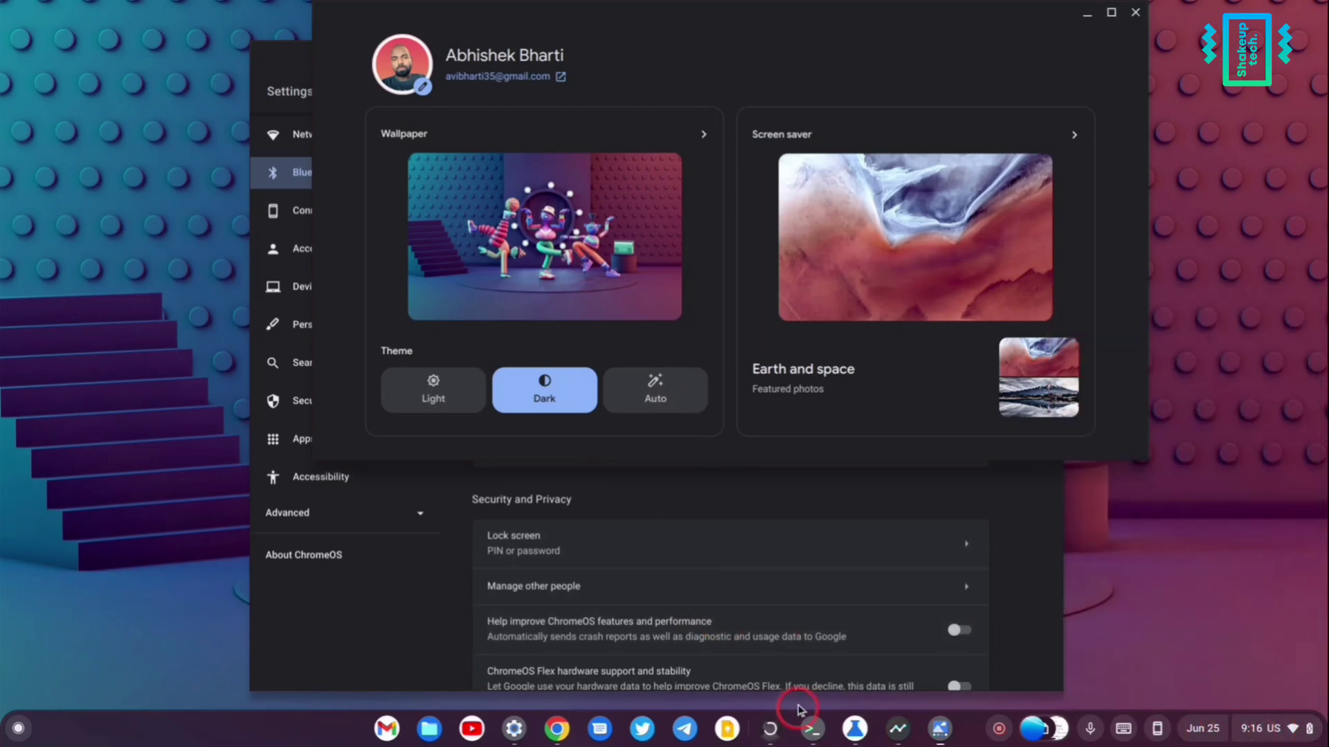
pyautogui.click(516, 737)
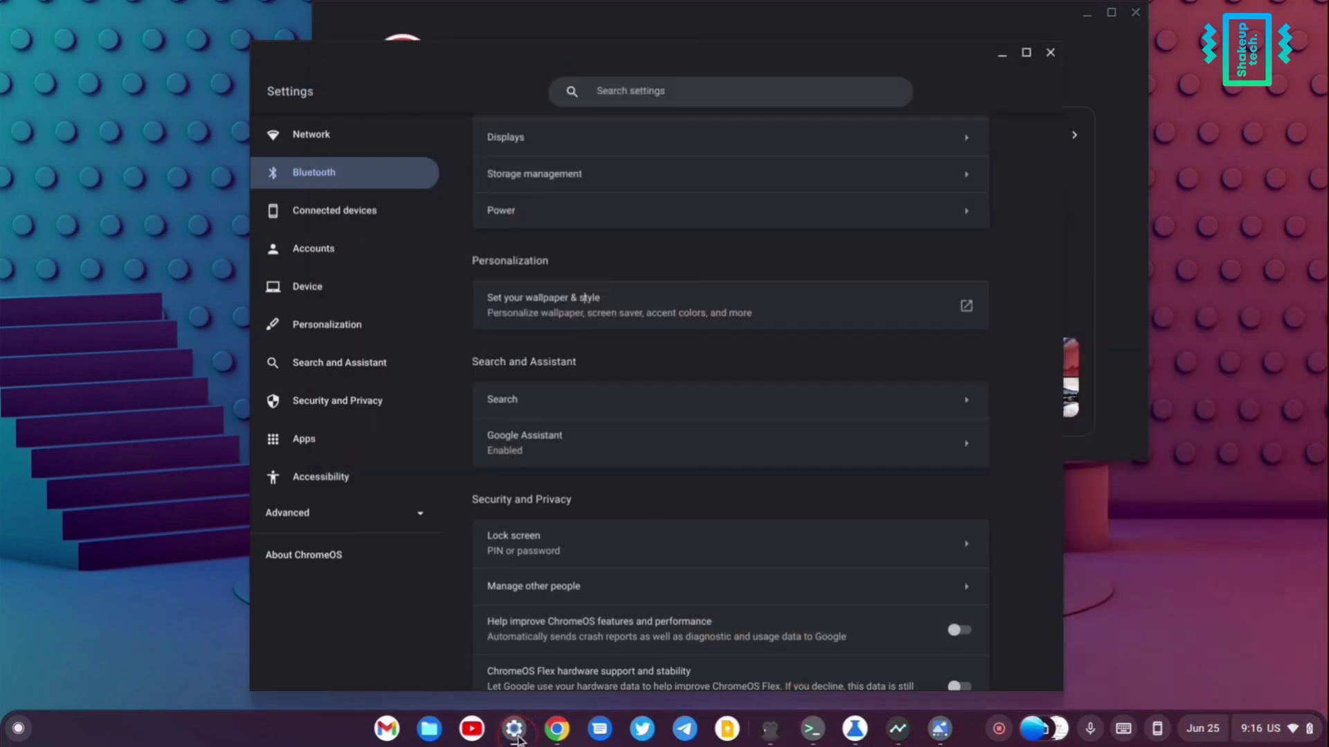
pyautogui.click(517, 739)
pyautogui.click(516, 737)
pyautogui.click(945, 730)
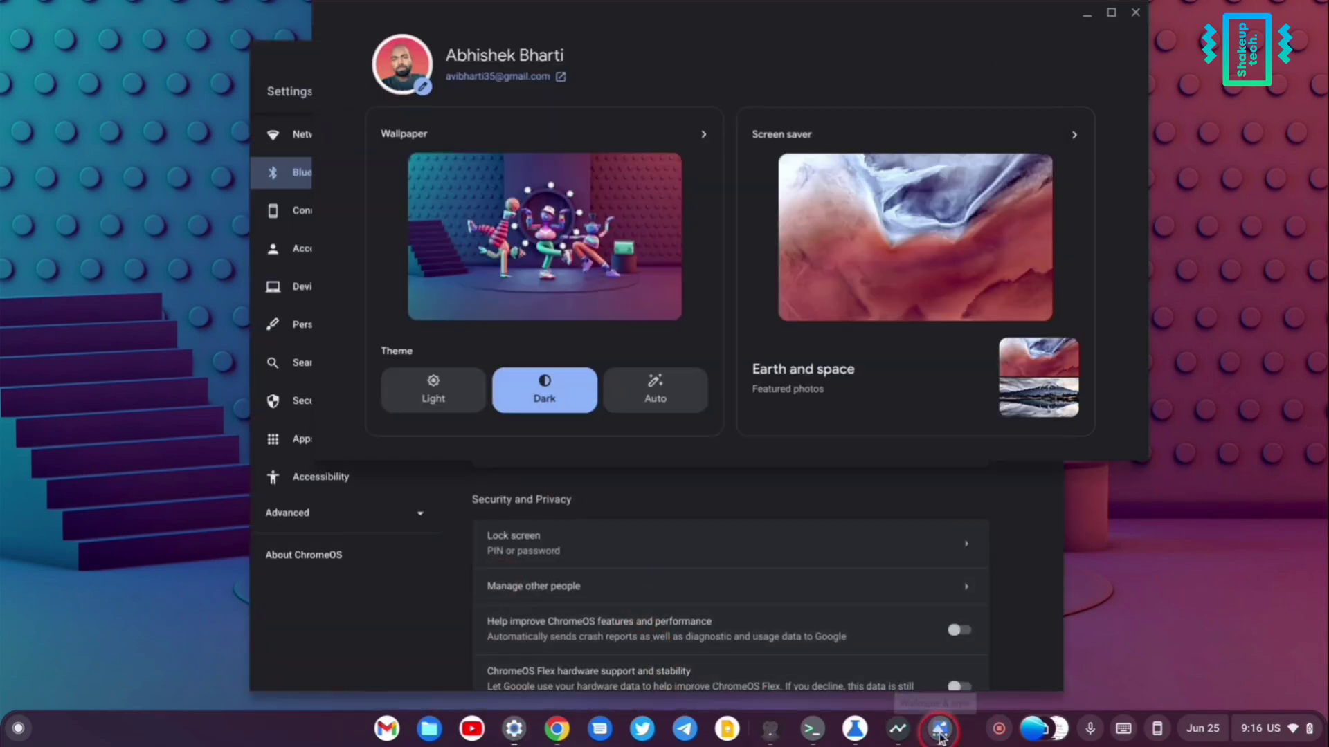
# Try the Light and Auto themes, check the dark schedule in Quick Settings, and finish on Light.
pyautogui.click(433, 401)
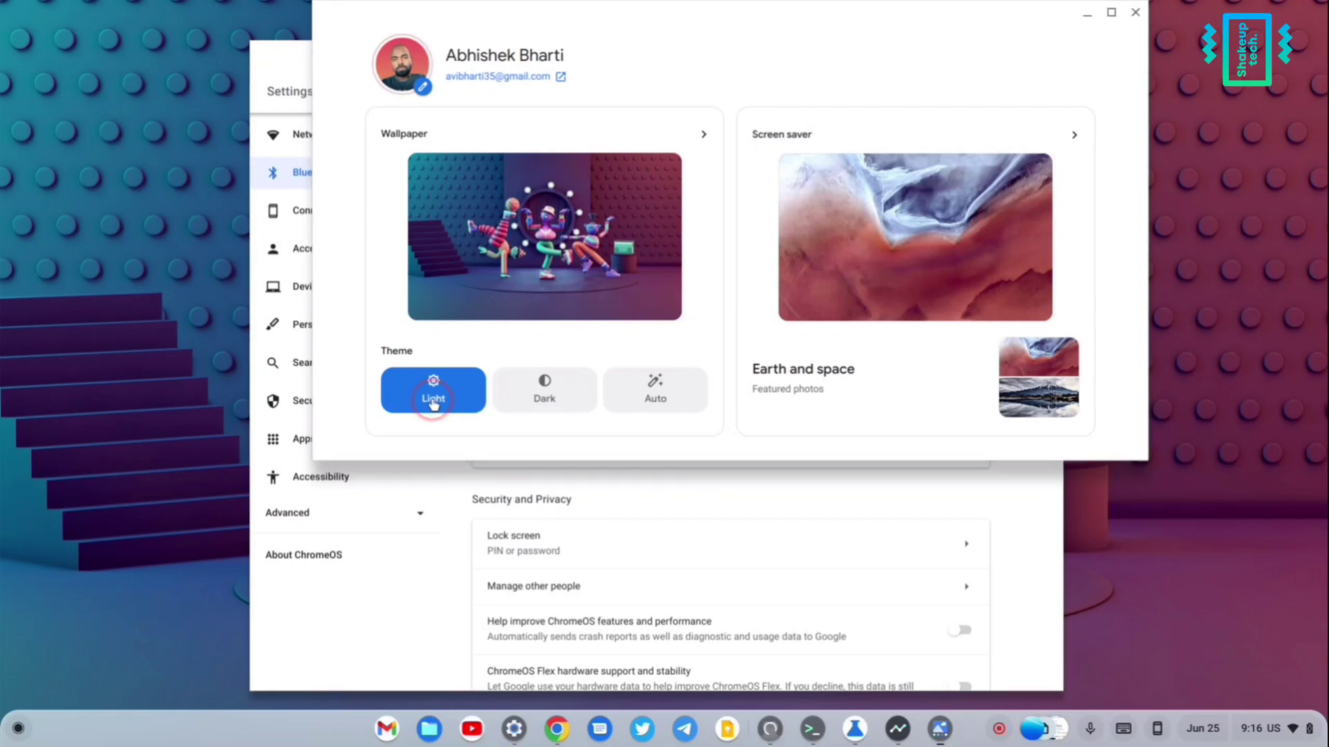
pyautogui.click(703, 407)
pyautogui.click(544, 258)
pyautogui.click(661, 374)
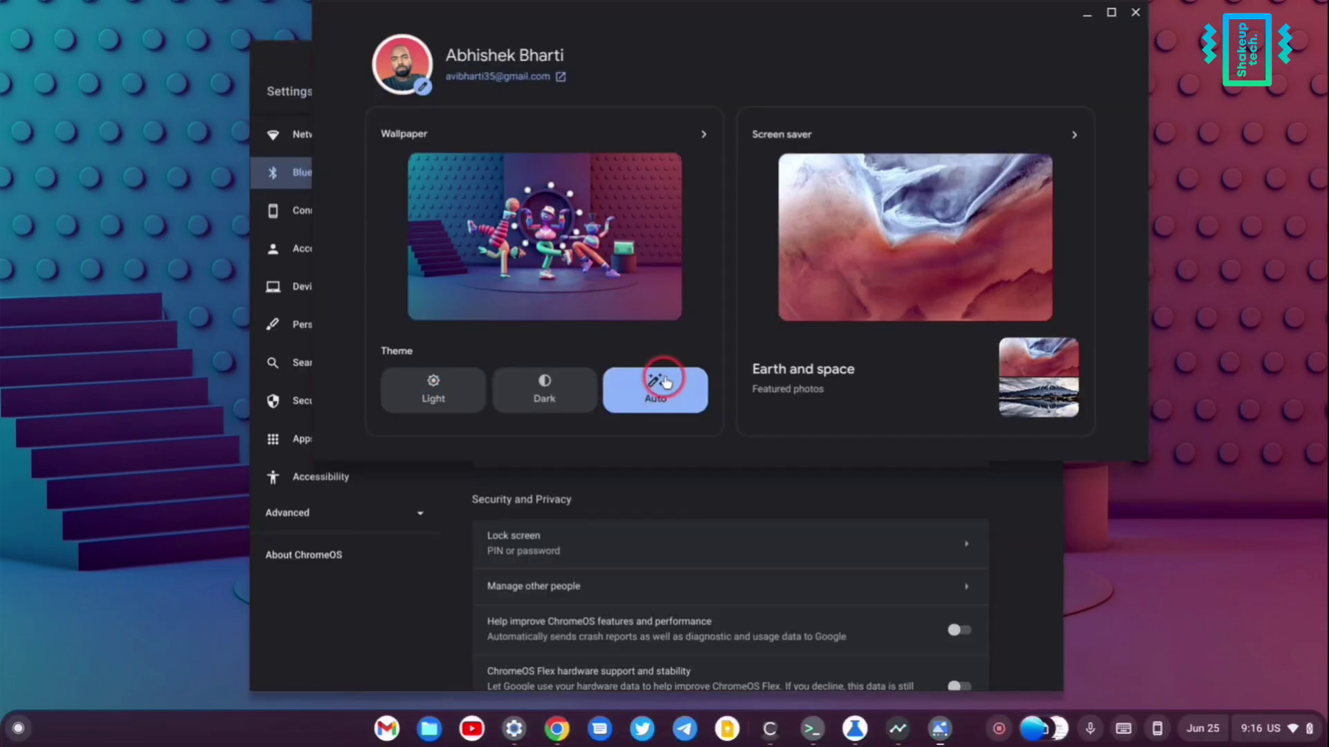
pyautogui.click(523, 405)
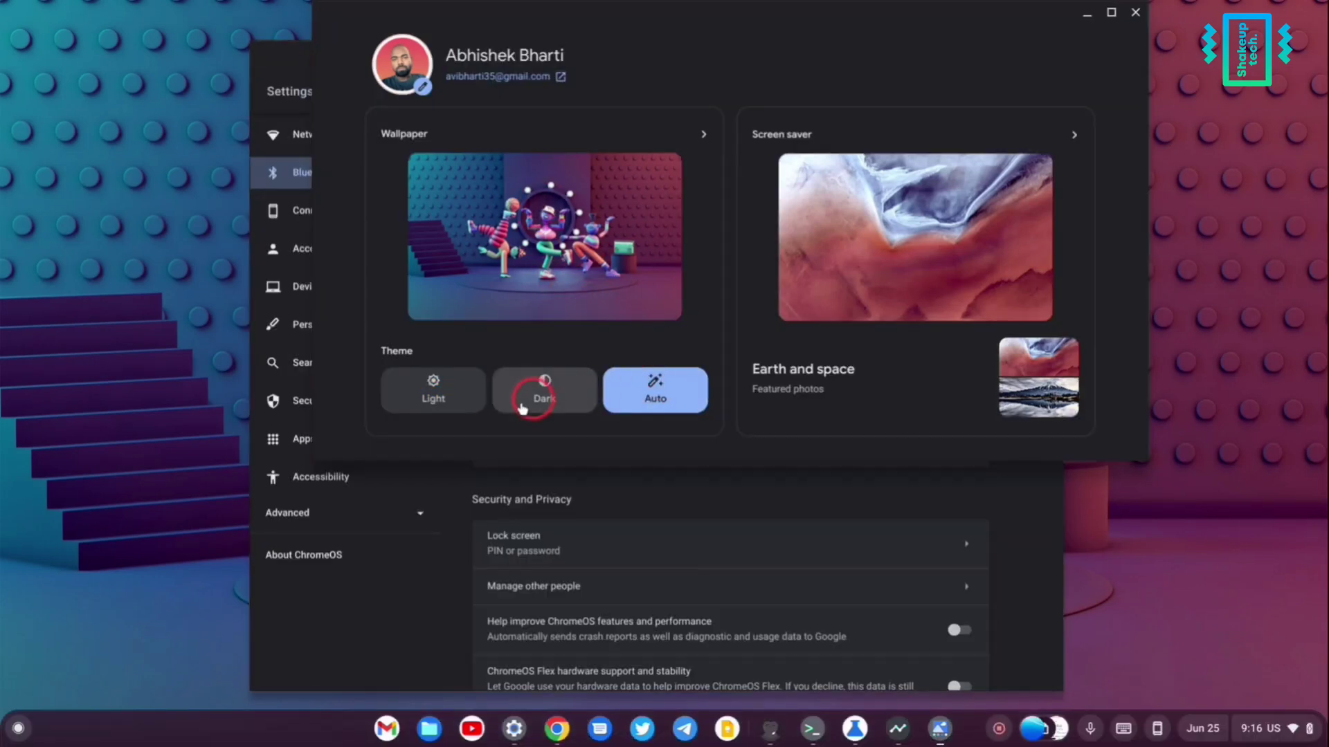
pyautogui.click(1254, 734)
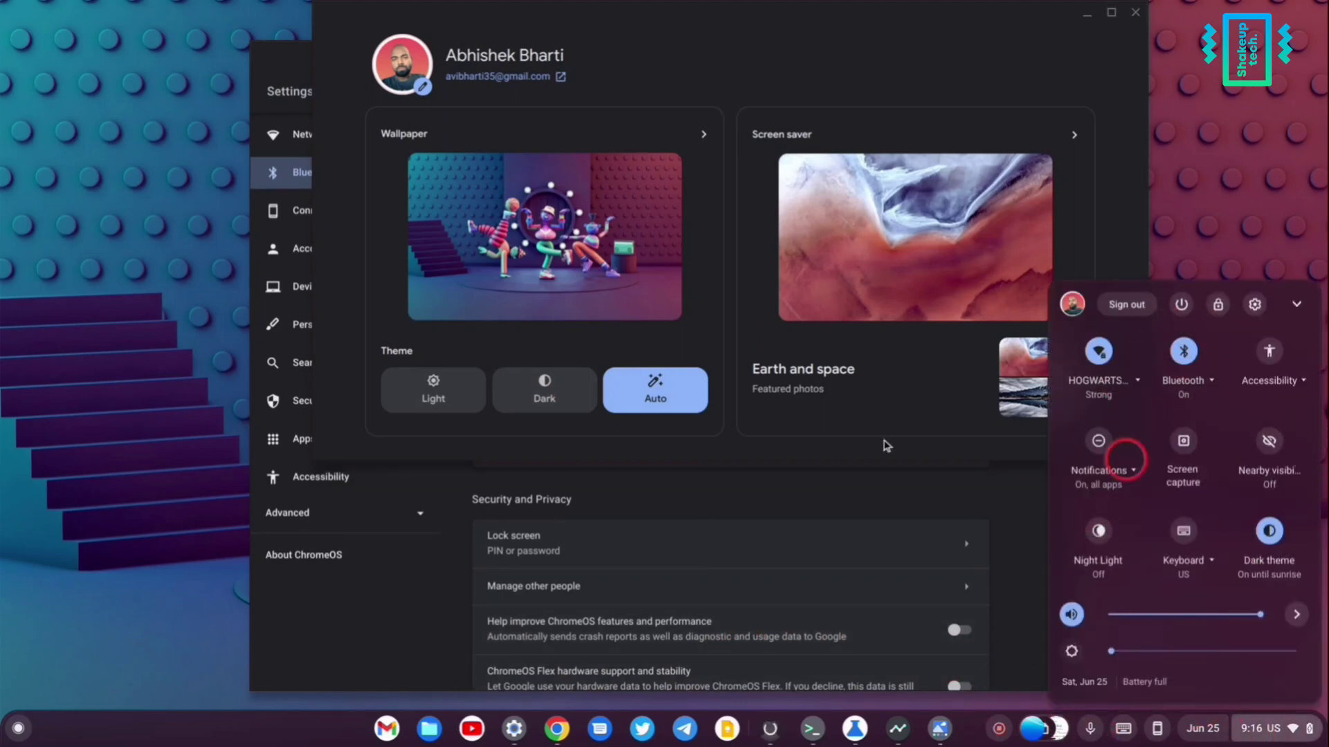
pyautogui.click(706, 318)
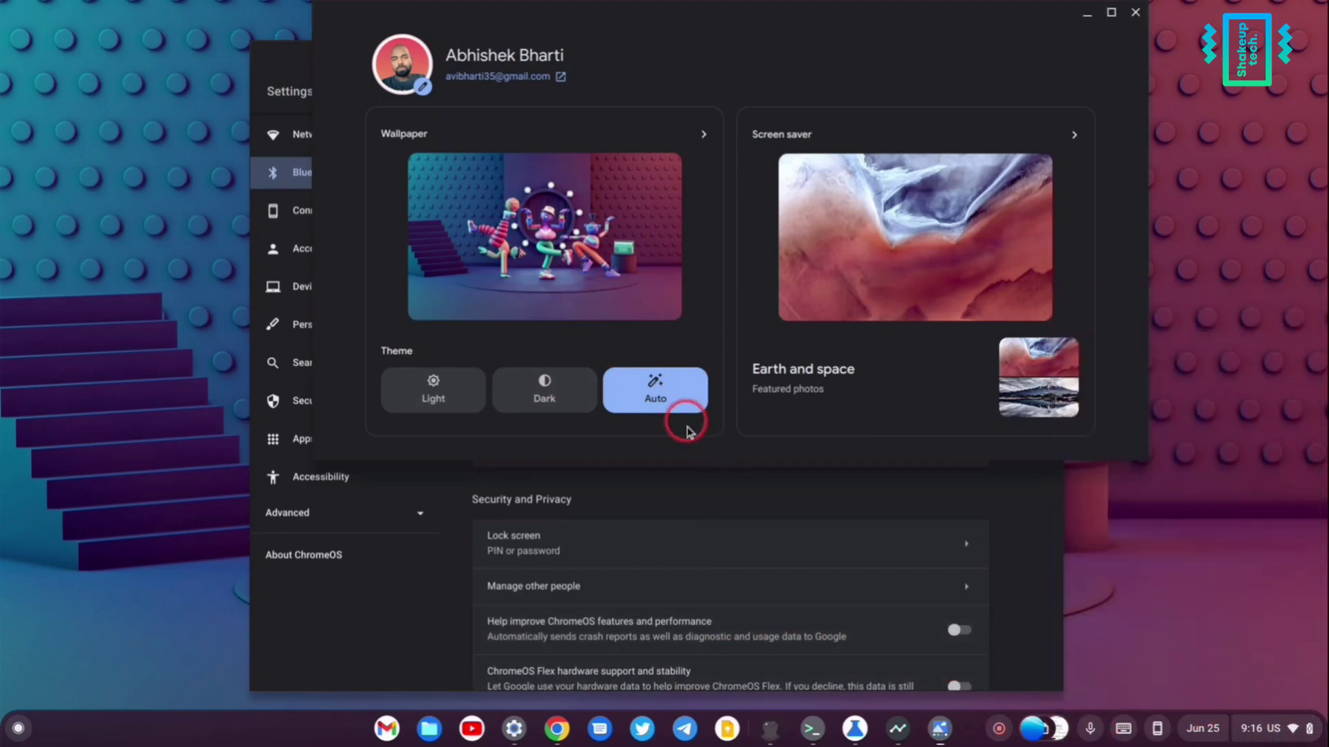
pyautogui.click(511, 730)
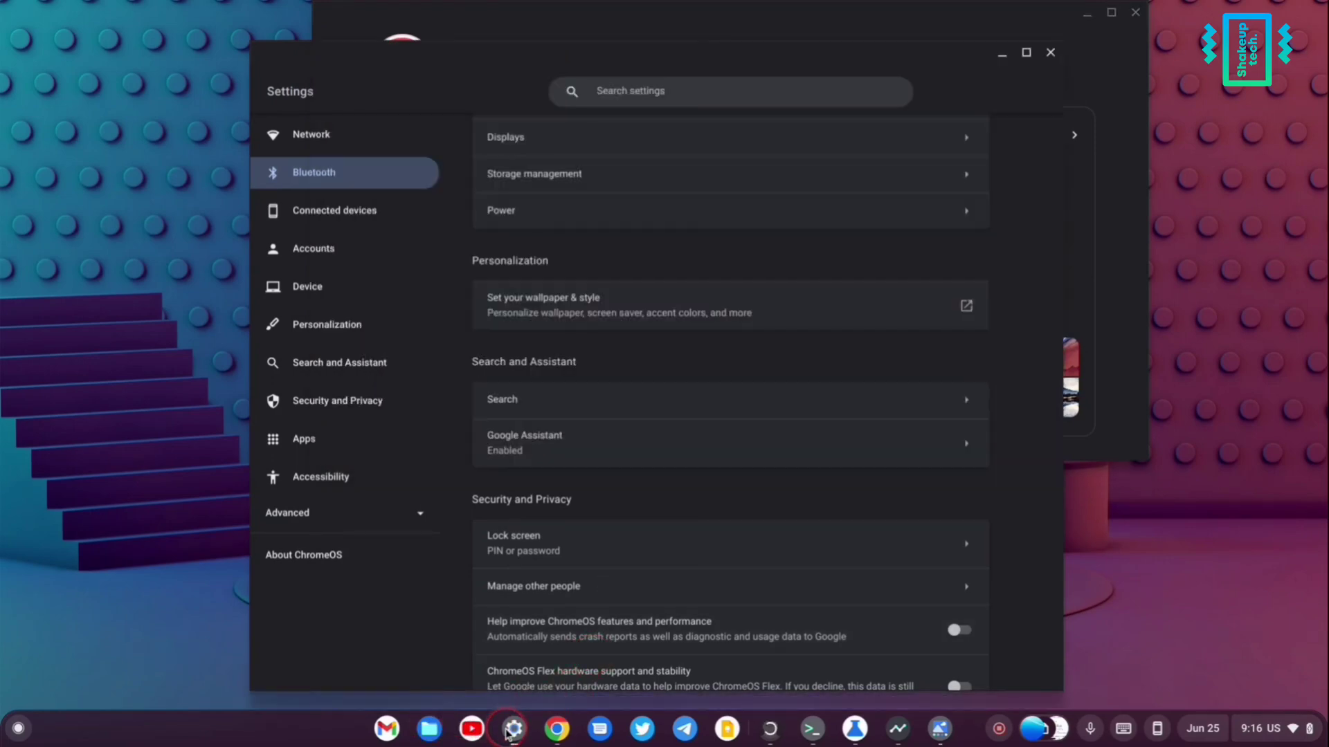
pyautogui.click(511, 730)
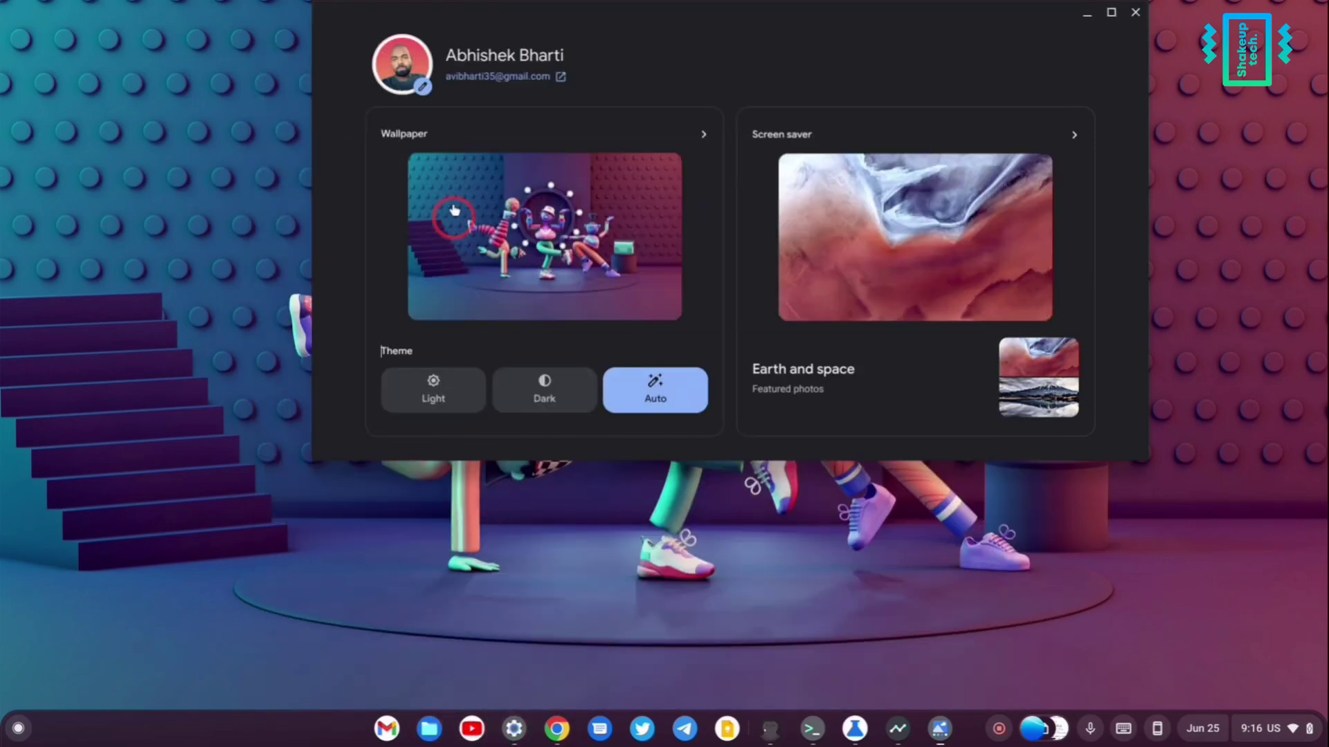
pyautogui.click(436, 388)
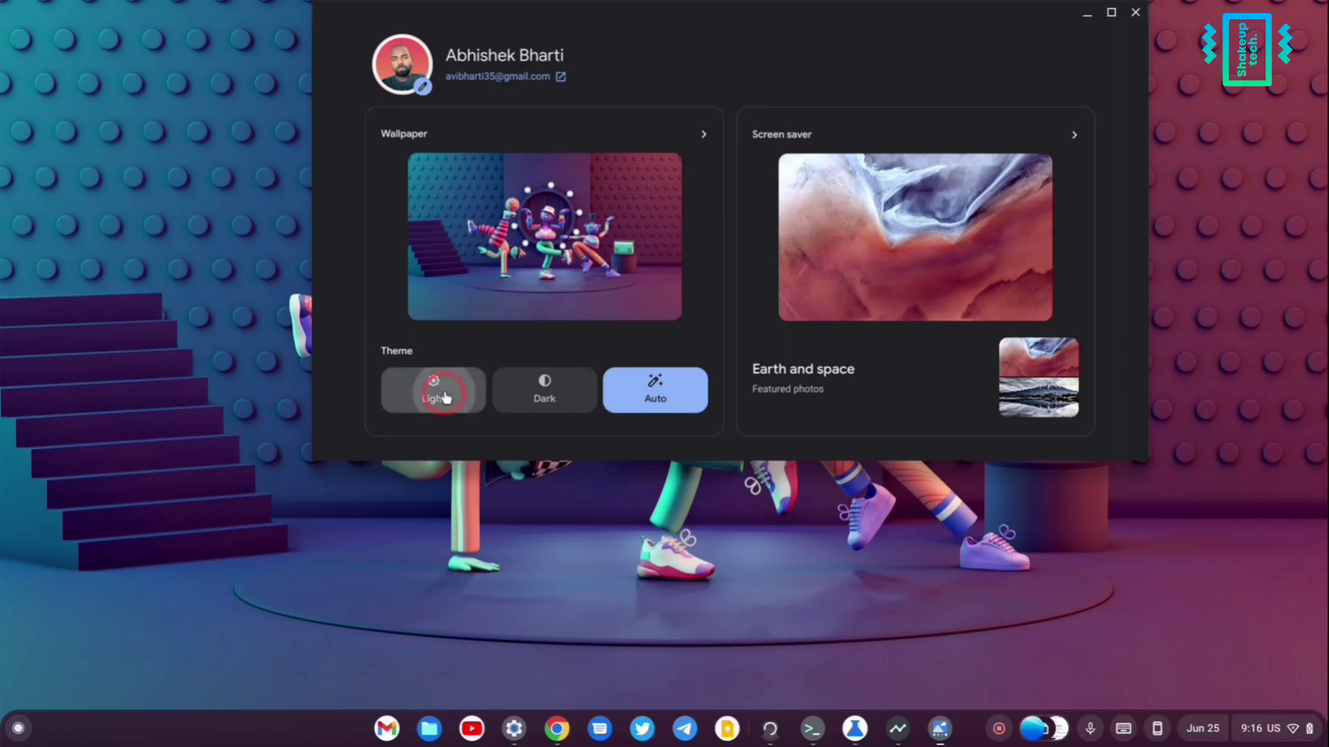
# Choose the Feel the breeze screen saver animation, then go back to the Wallpaper & style home page.
pyautogui.click(806, 137)
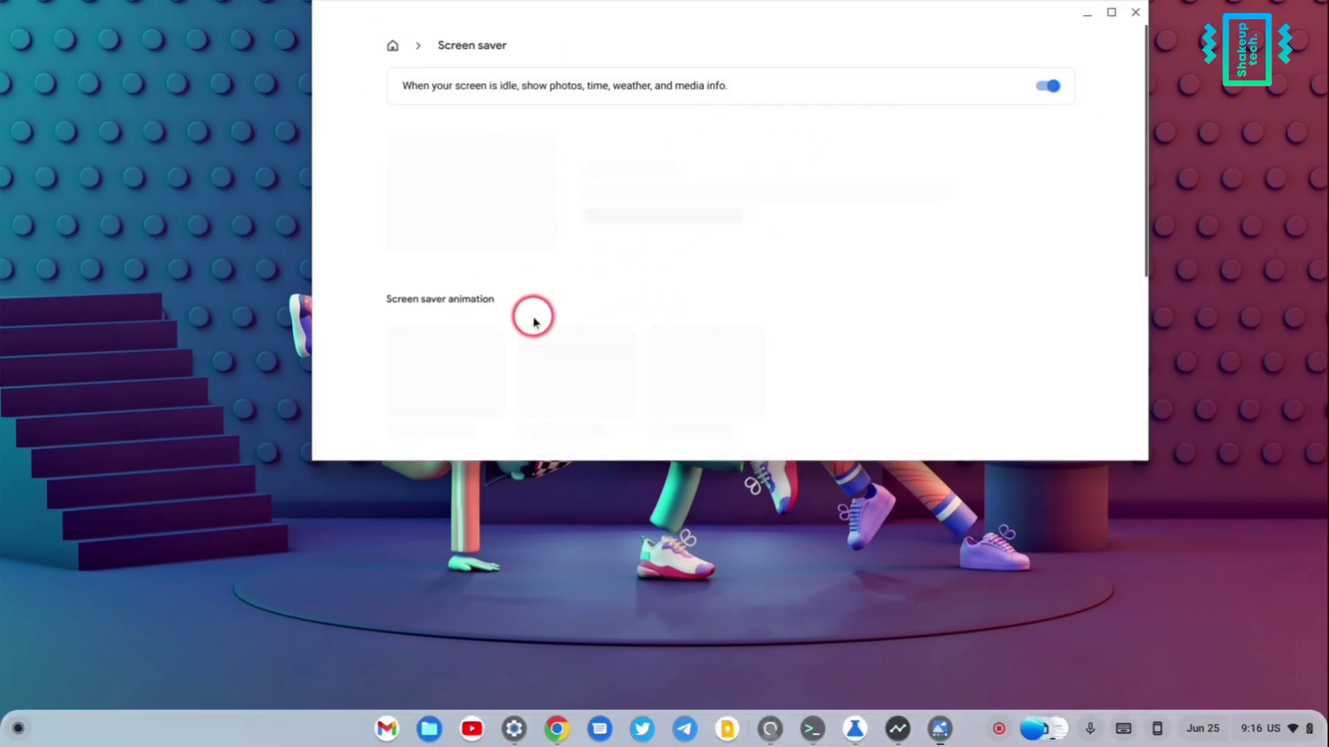
pyautogui.scroll(-2, 423, 328)
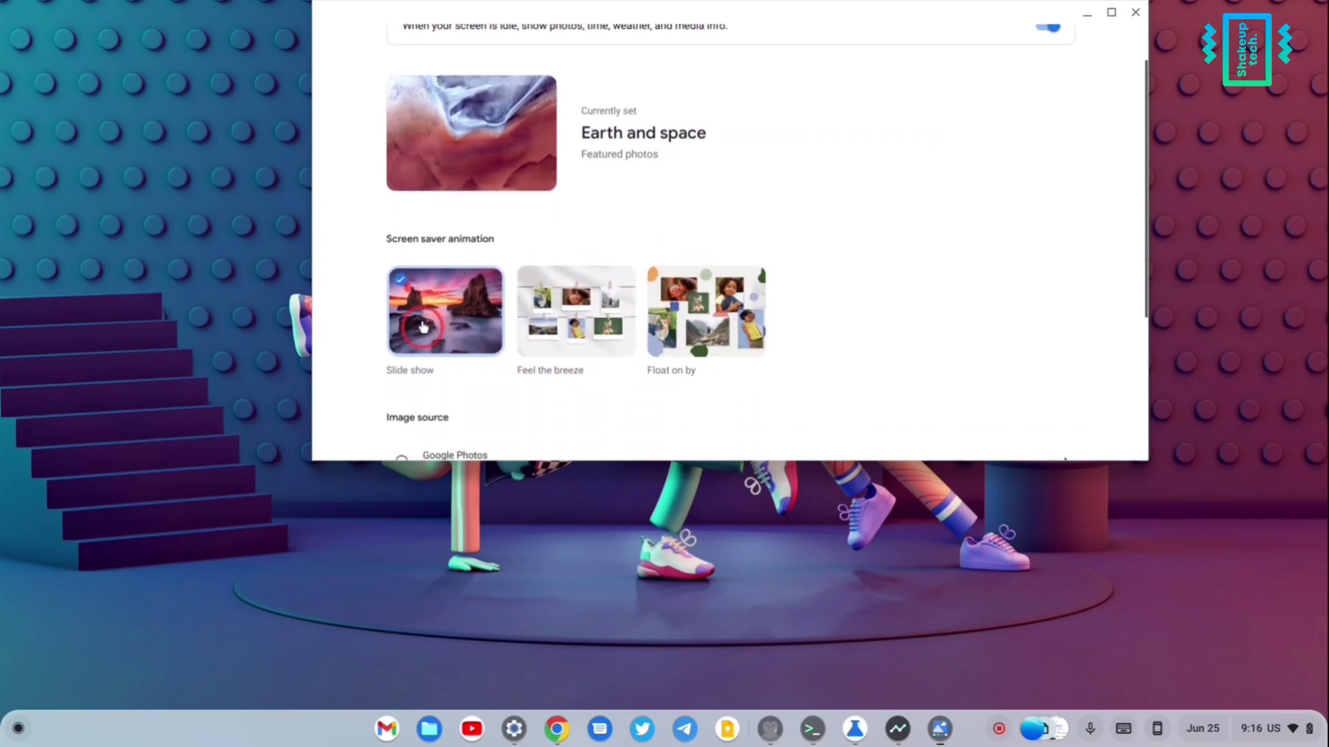
pyautogui.scroll(-1, 669, 346)
pyautogui.click(580, 302)
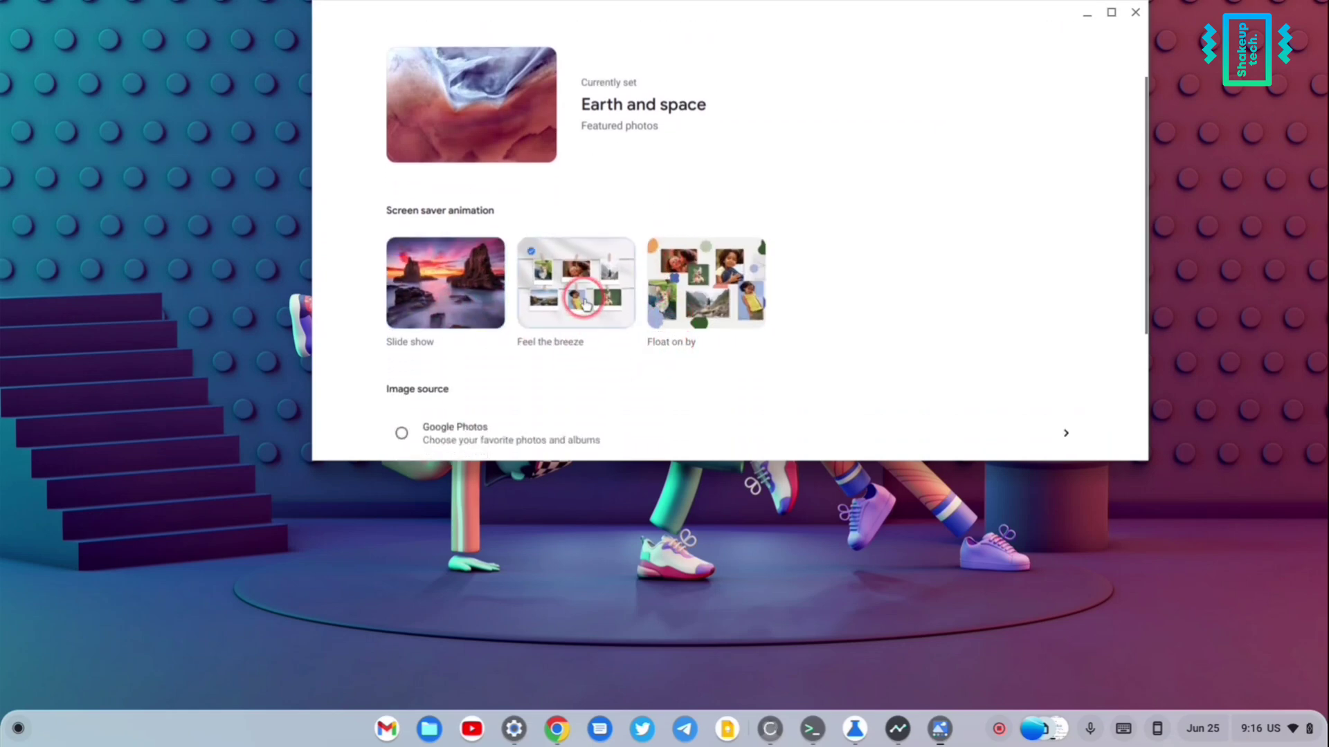
pyautogui.scroll(-6, 652, 350)
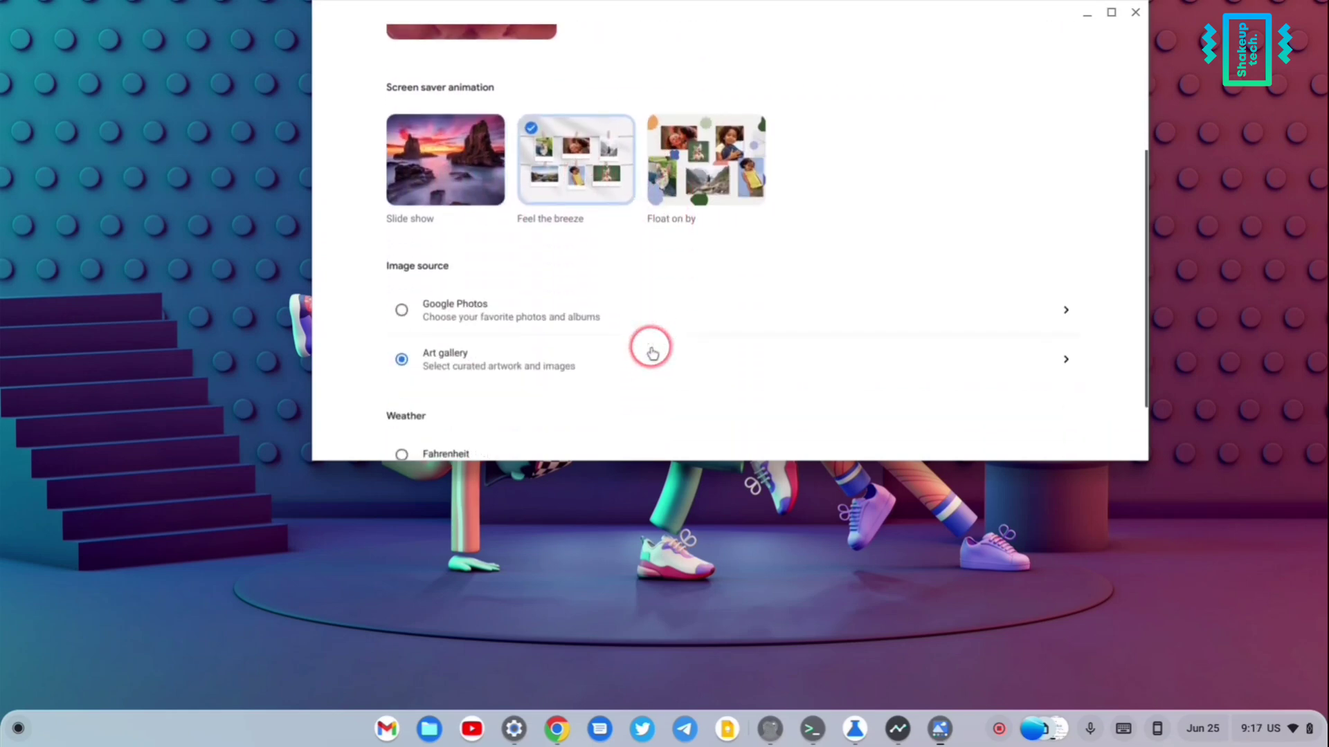
pyautogui.scroll(8, 644, 339)
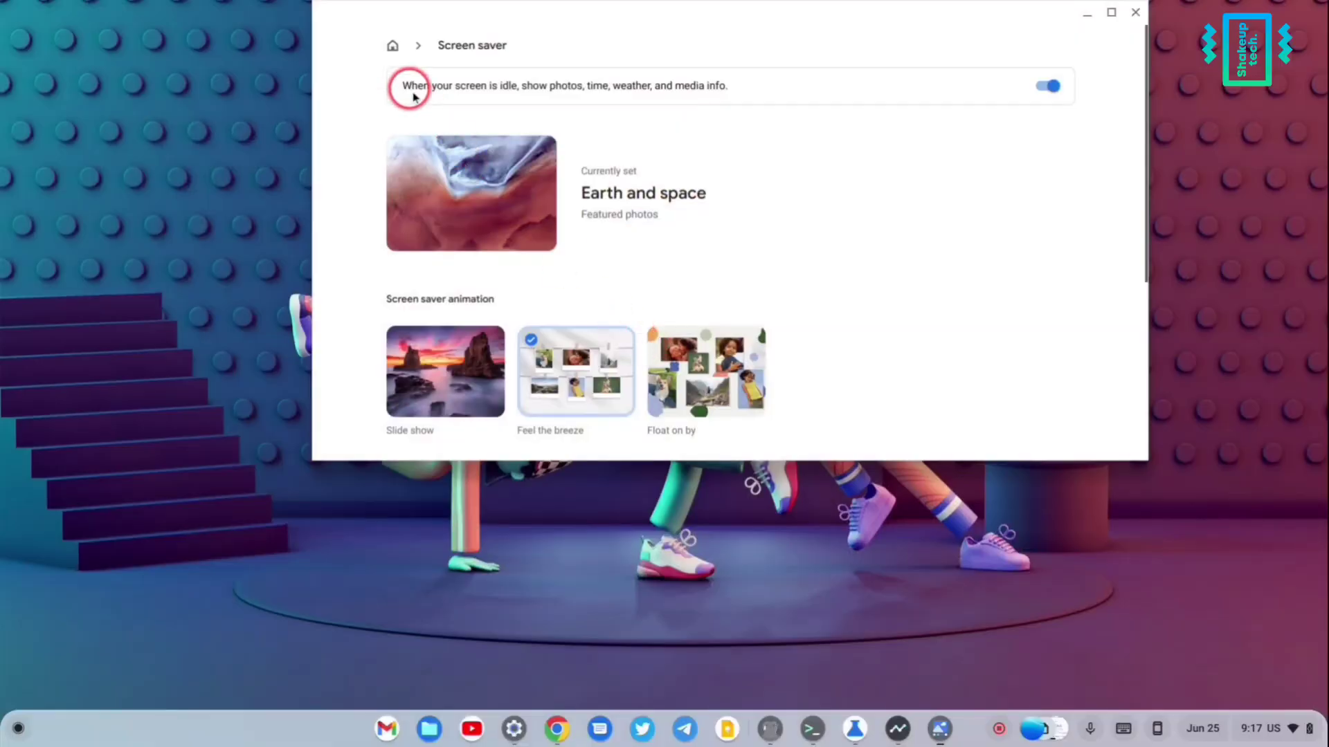
pyautogui.click(395, 47)
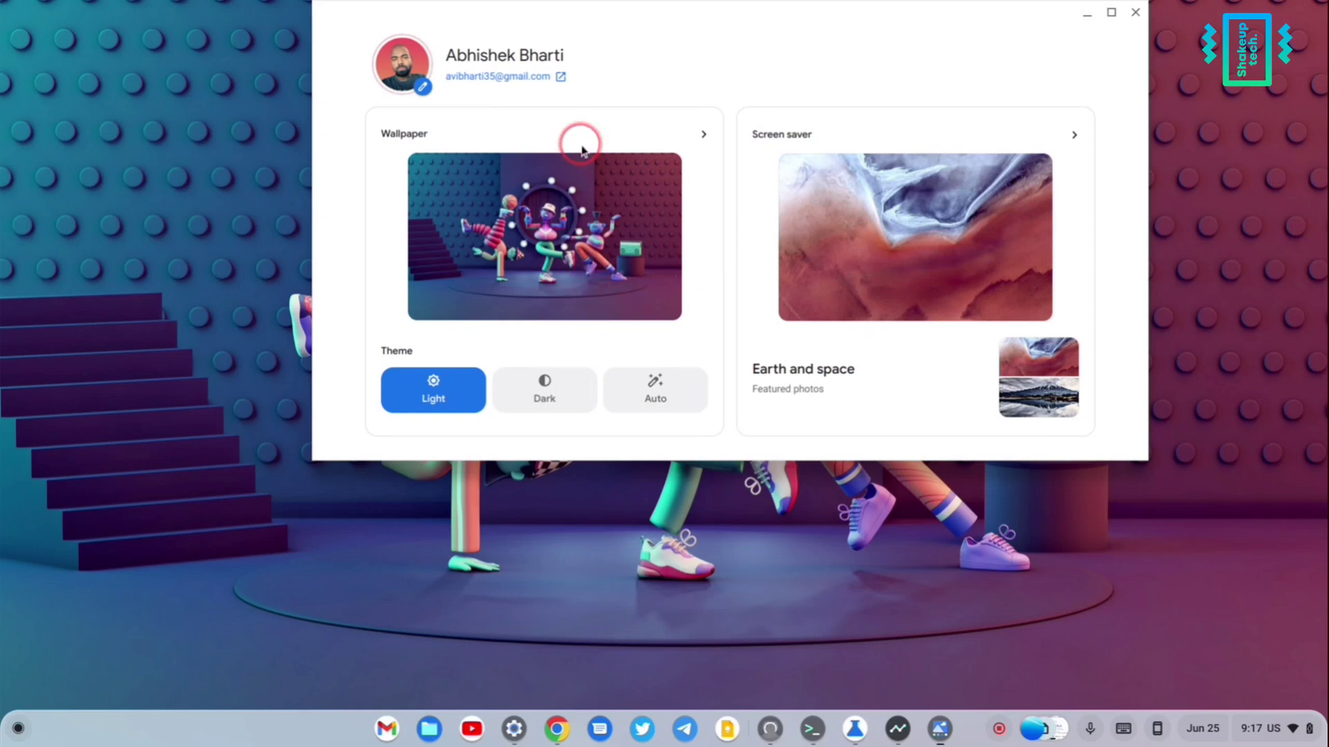
# Browse the Illustrations and Imaginary wallpaper collections.
pyautogui.click(703, 143)
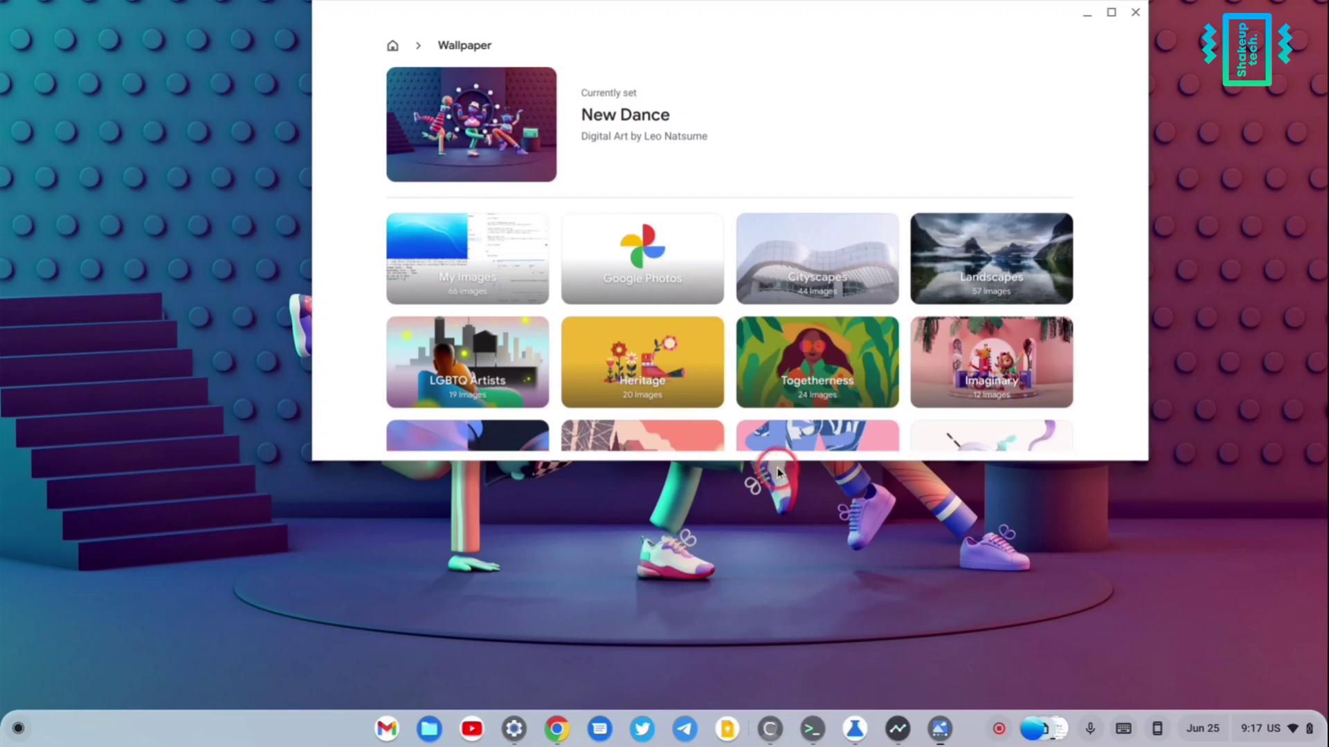
pyautogui.moveTo(773, 462); pyautogui.dragTo(754, 602)
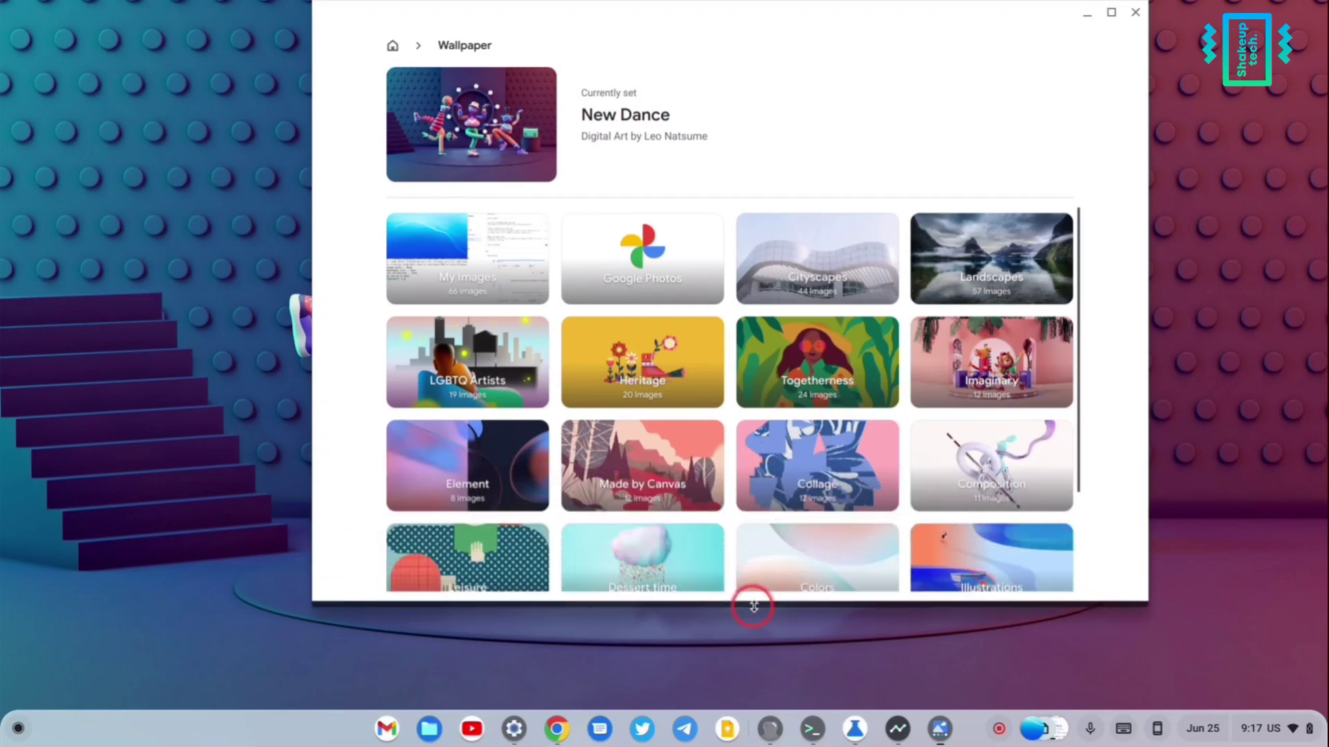
pyautogui.scroll(-3, 727, 381)
pyautogui.click(974, 441)
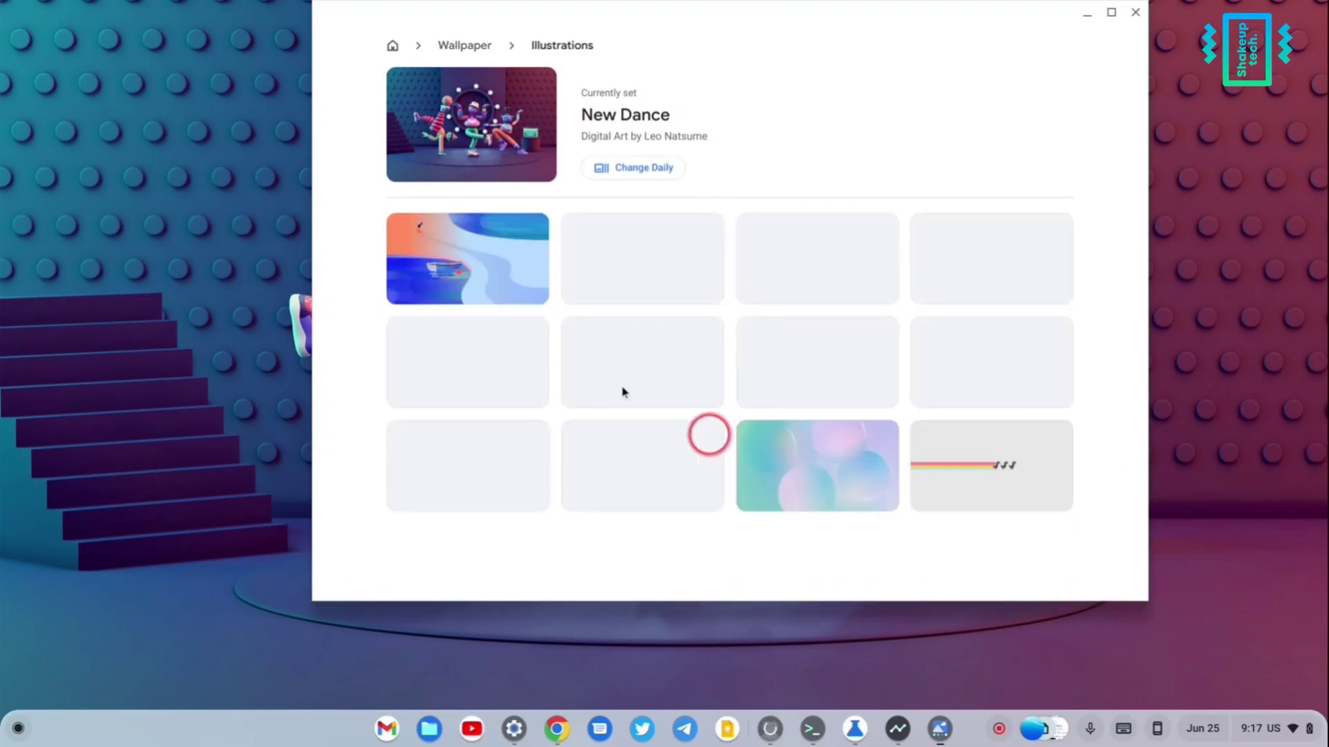
pyautogui.click(490, 60)
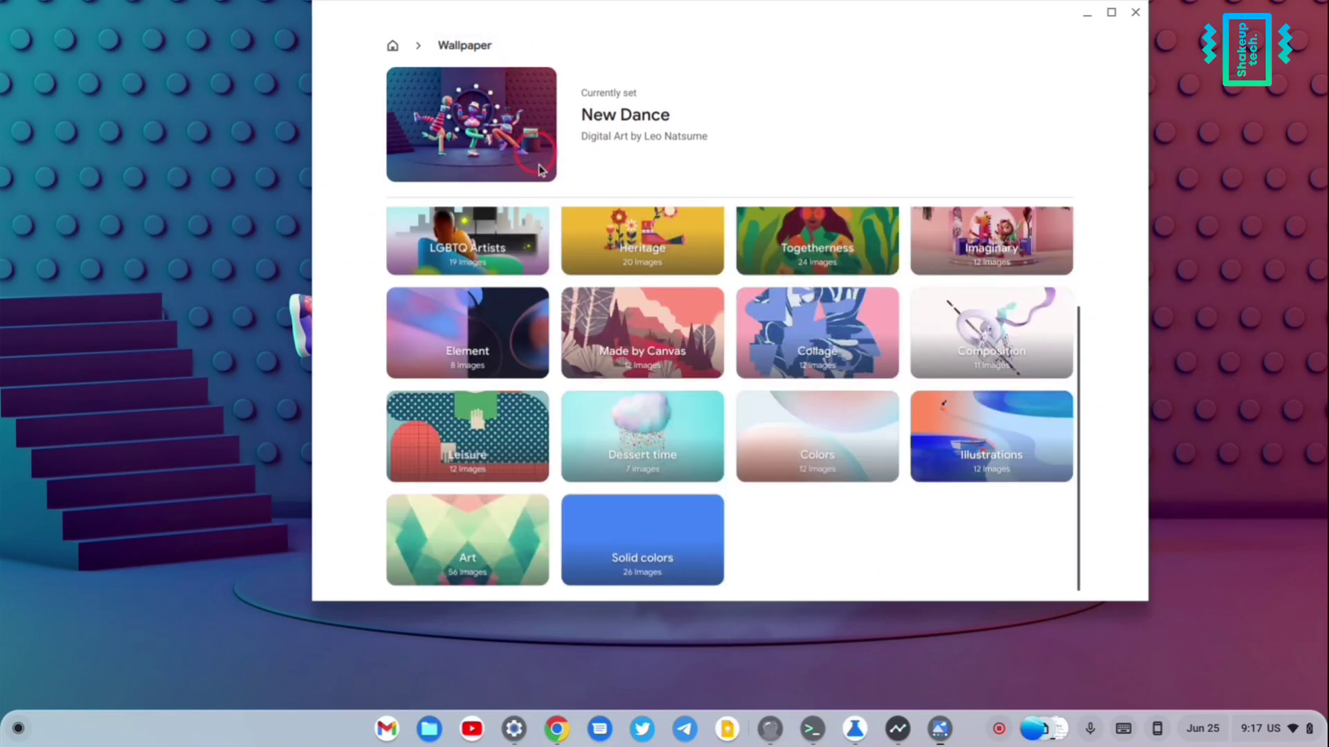
pyautogui.scroll(3, 755, 373)
pyautogui.click(986, 355)
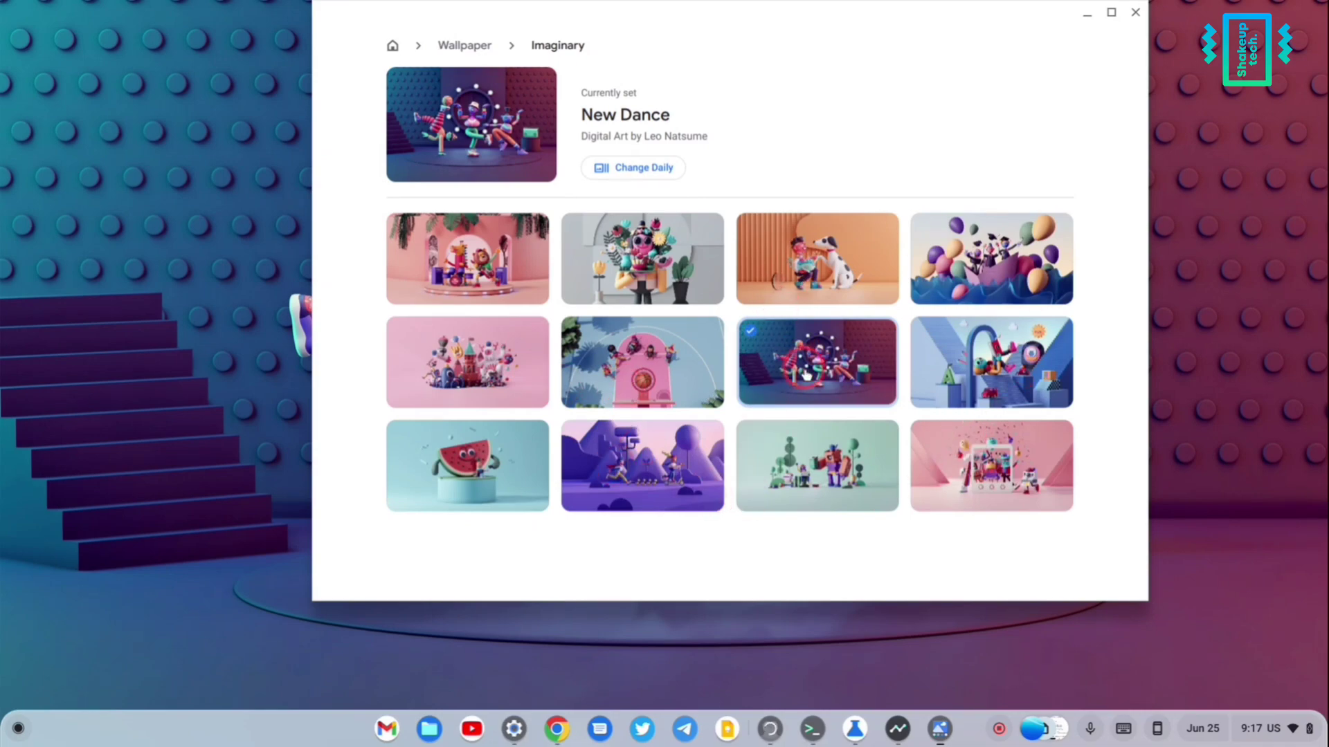
pyautogui.click(476, 49)
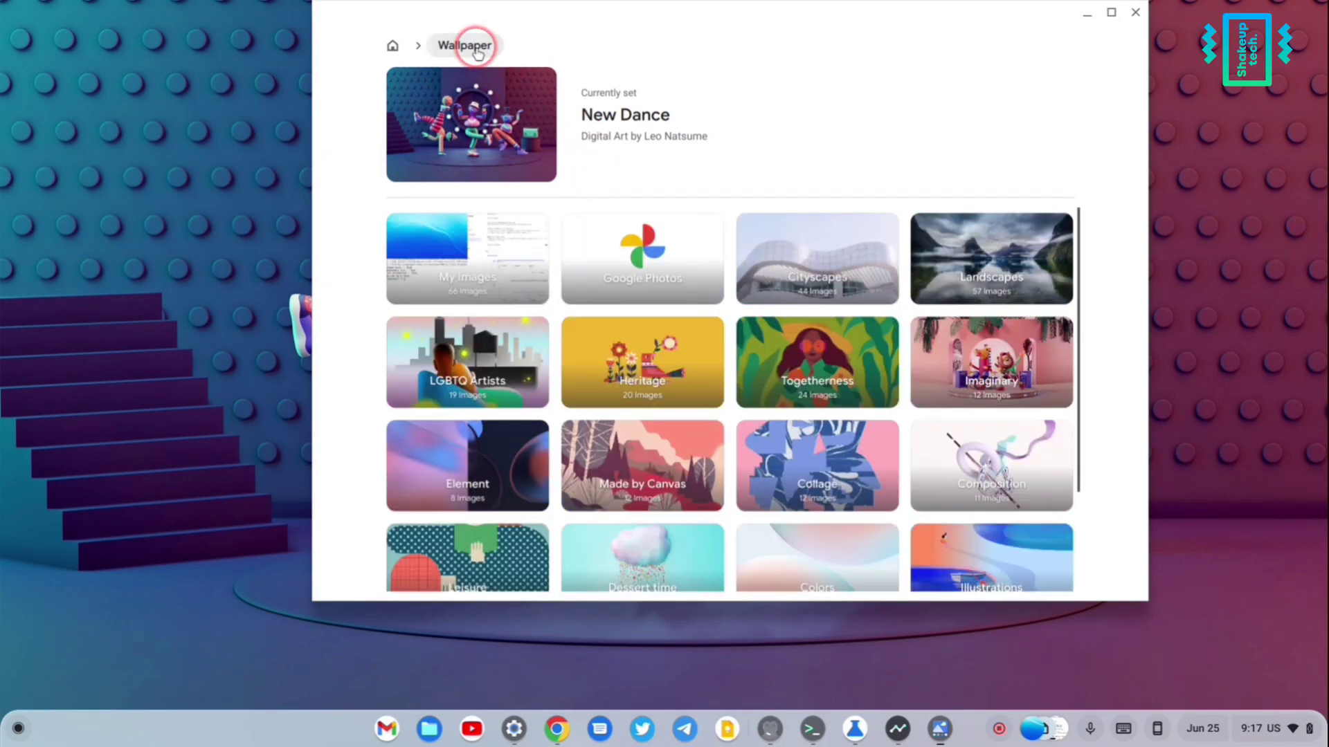
pyautogui.scroll(-3, 688, 409)
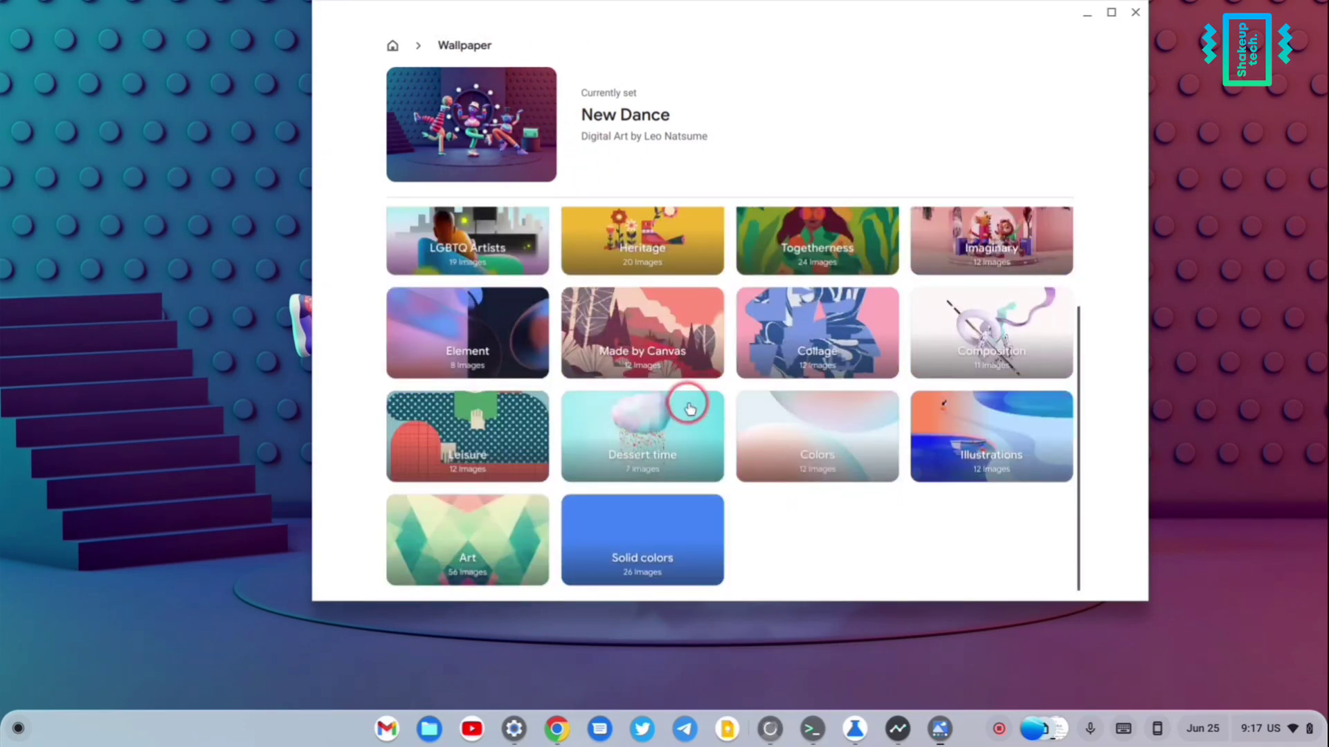
# Set Reds from the Element collection as wallpaper and switch the theme to Dark.
pyautogui.click(468, 351)
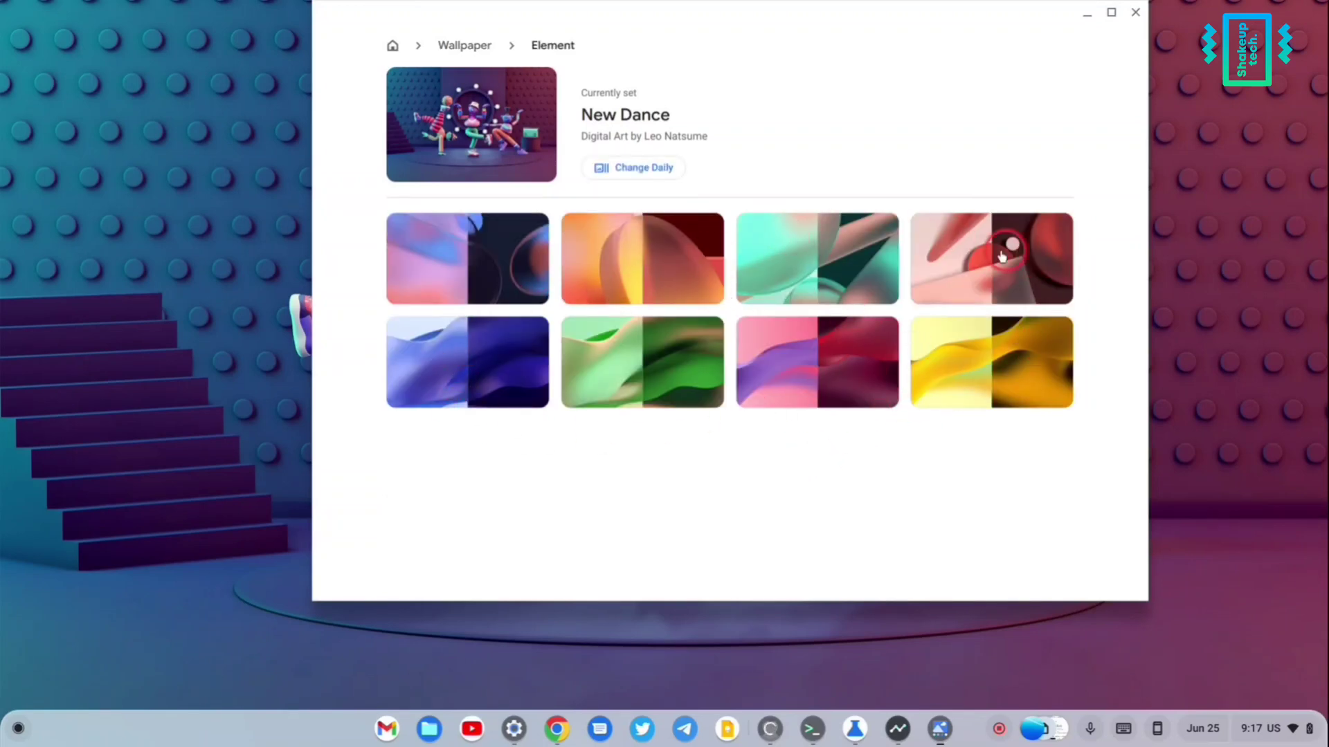
pyautogui.click(820, 377)
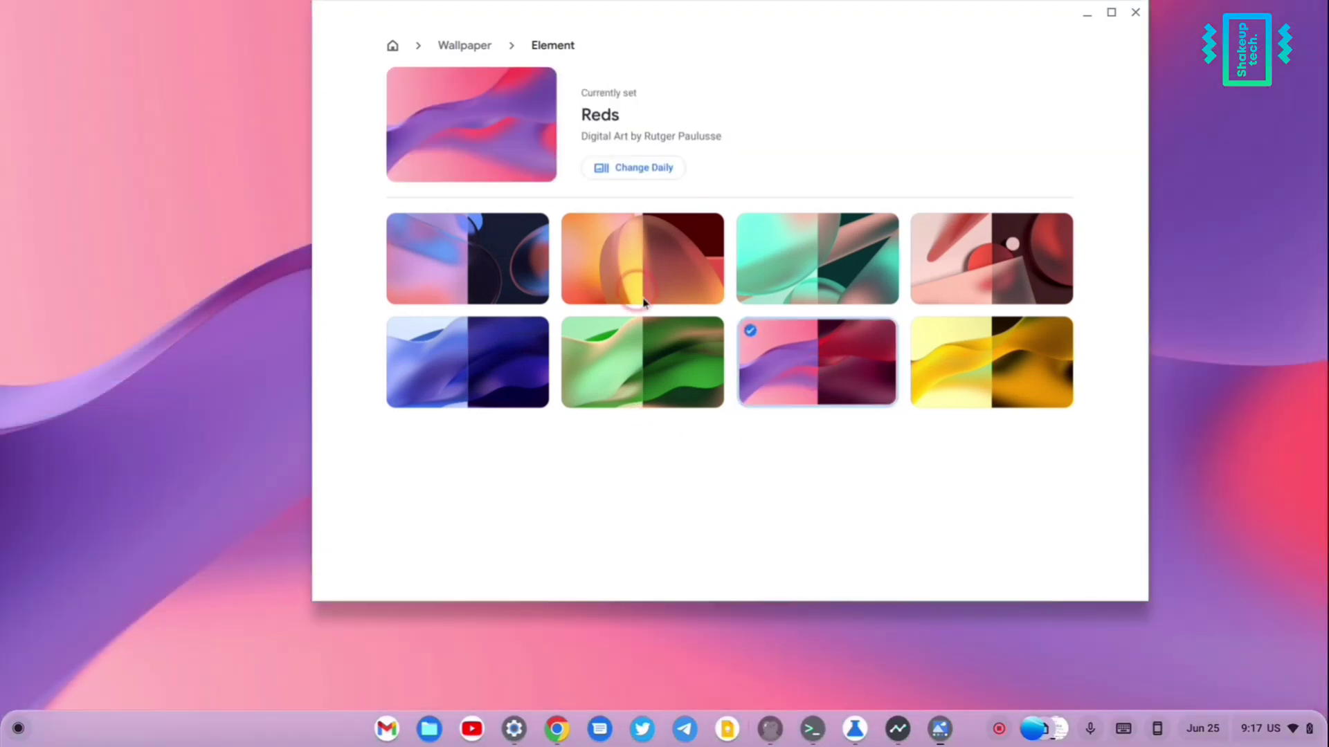
pyautogui.click(464, 46)
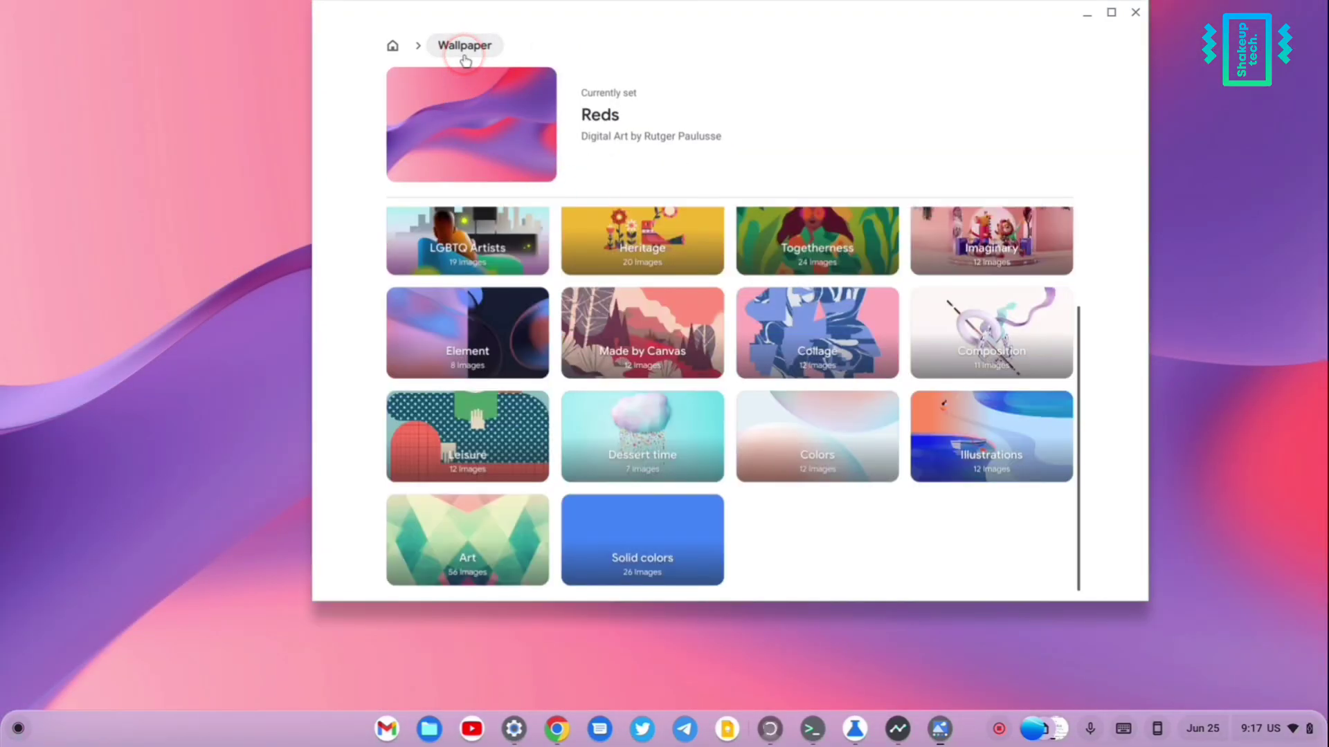
pyautogui.click(394, 39)
pyautogui.click(544, 402)
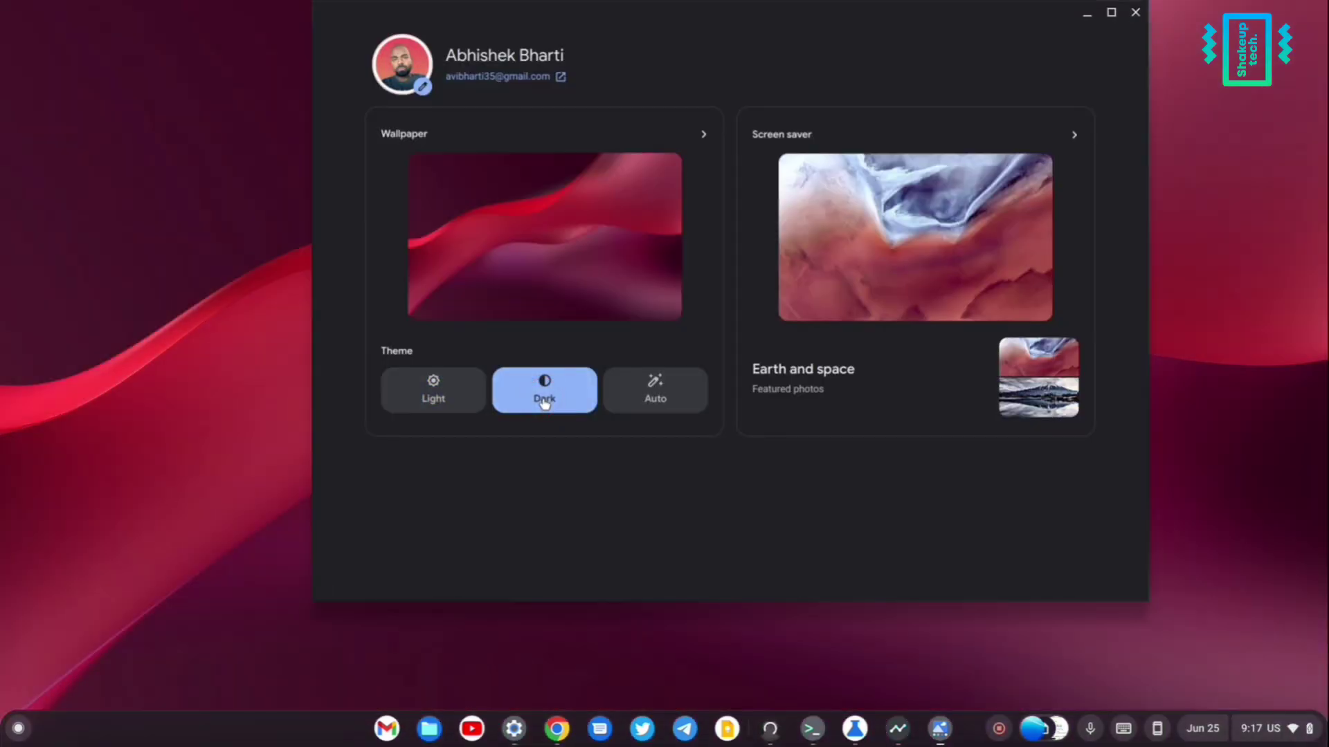
# Preview the desktop, then apply the Light theme.
pyautogui.click(1085, 16)
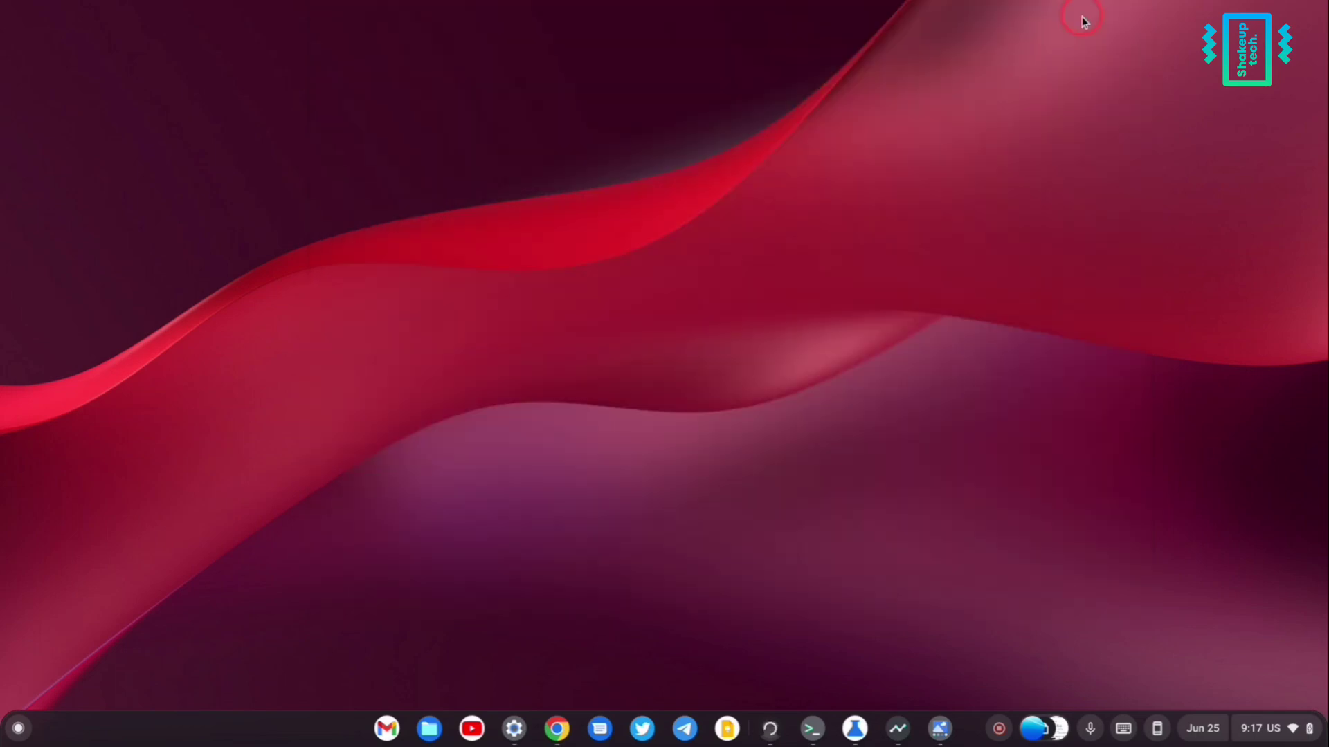
pyautogui.click(940, 733)
pyautogui.click(423, 406)
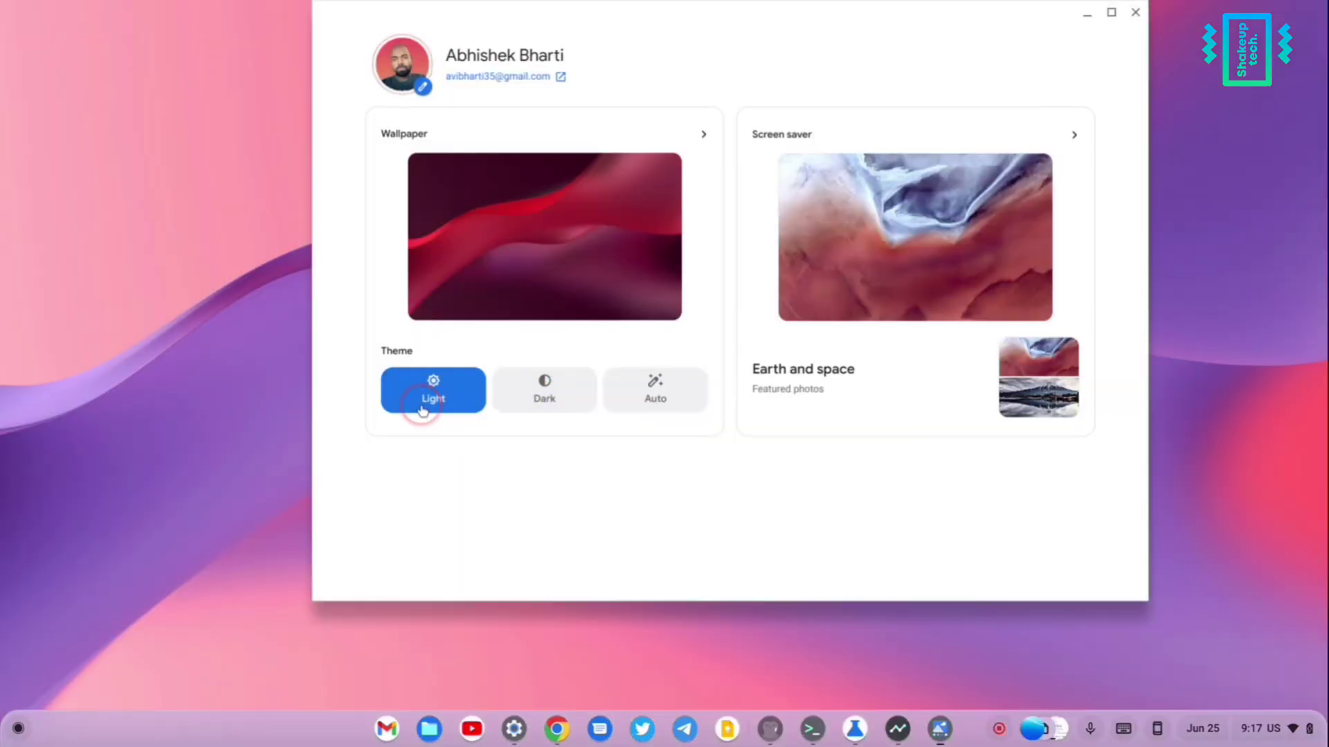
# Preview the desktop again, try the Auto theme, return to Light and minimize the window.
pyautogui.click(1087, 17)
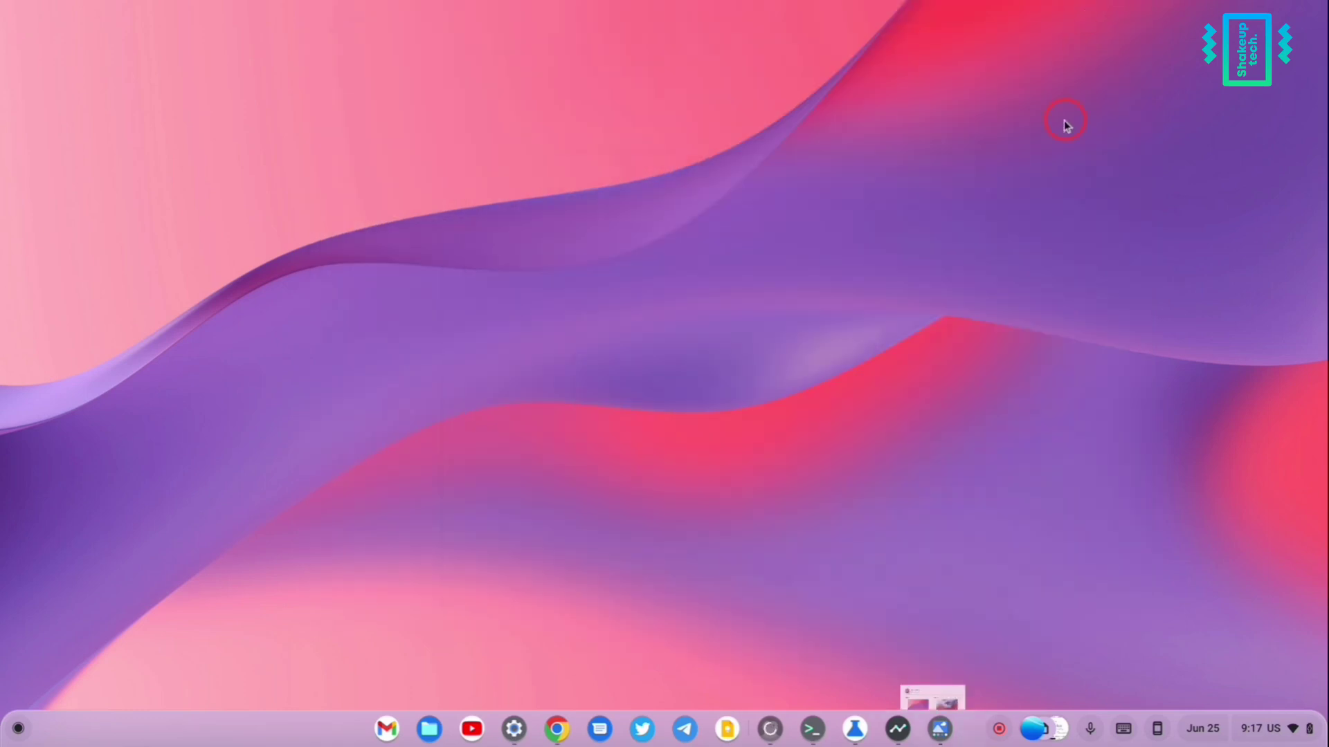
pyautogui.click(940, 732)
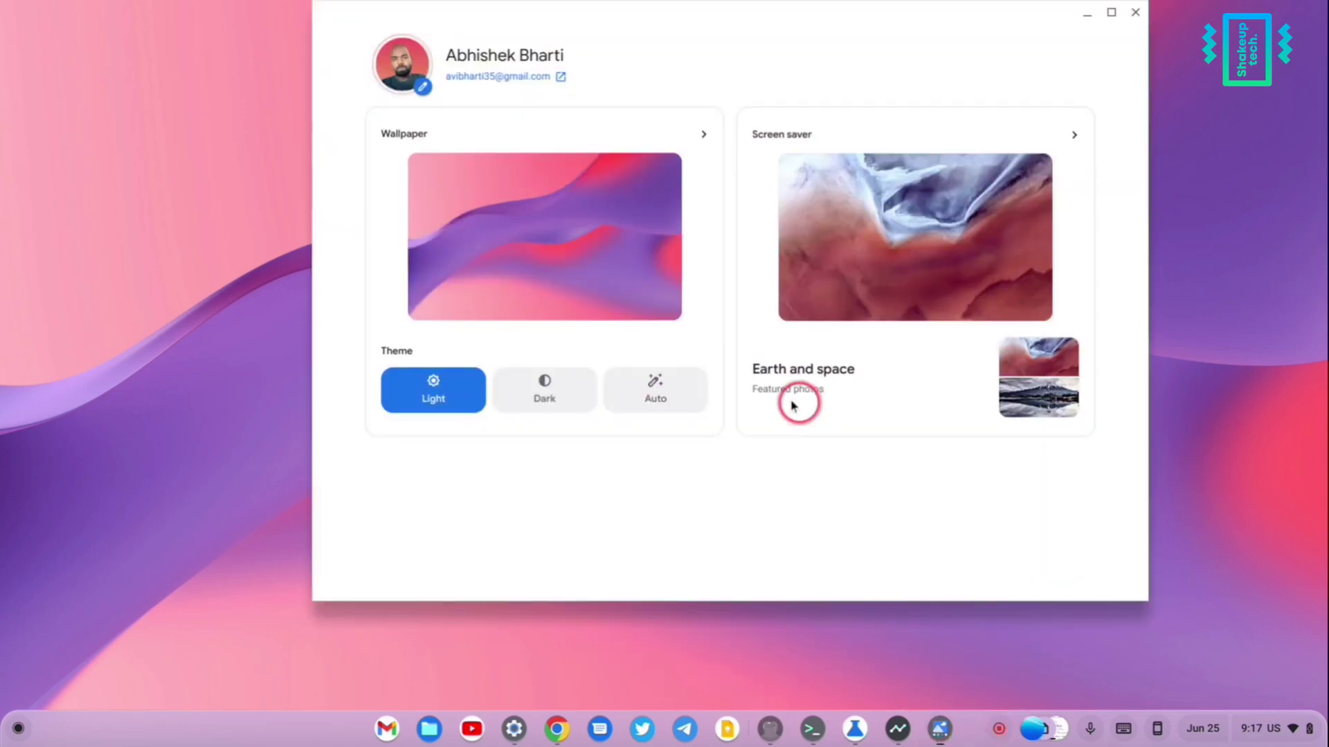
pyautogui.click(676, 402)
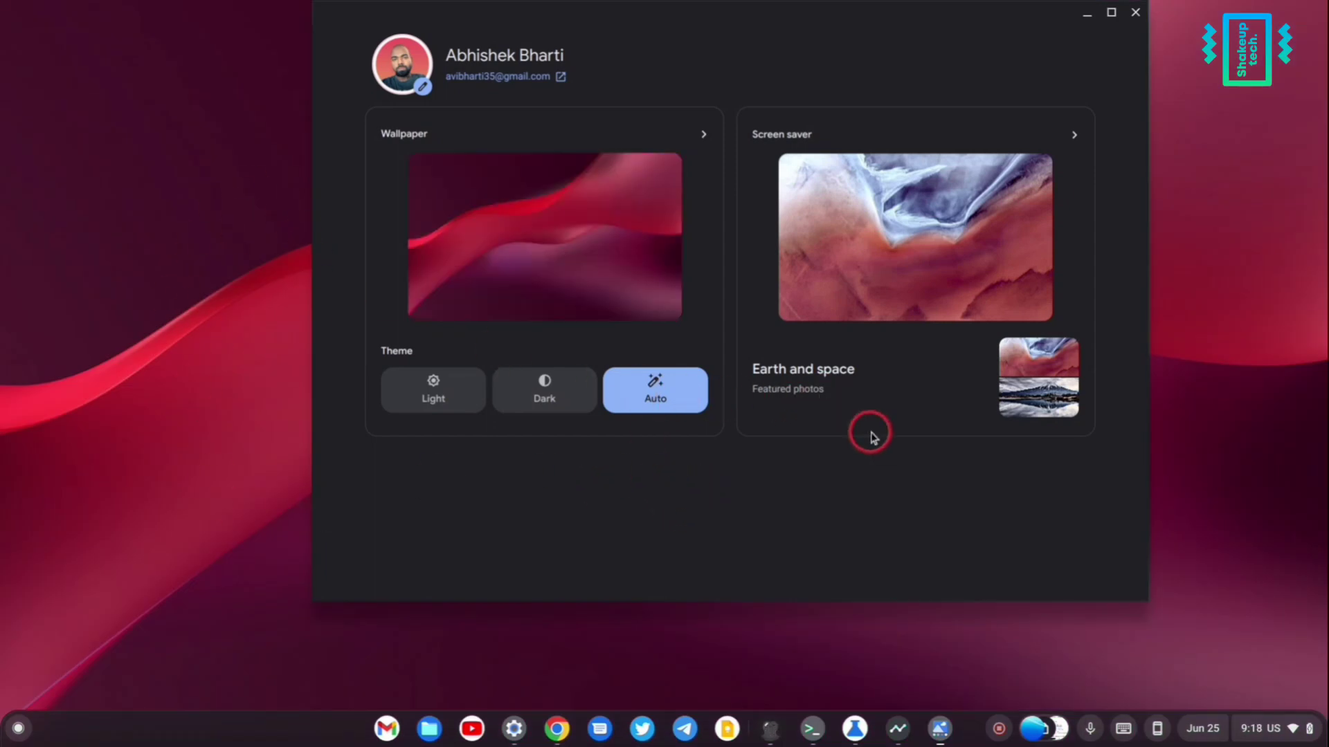
pyautogui.click(457, 398)
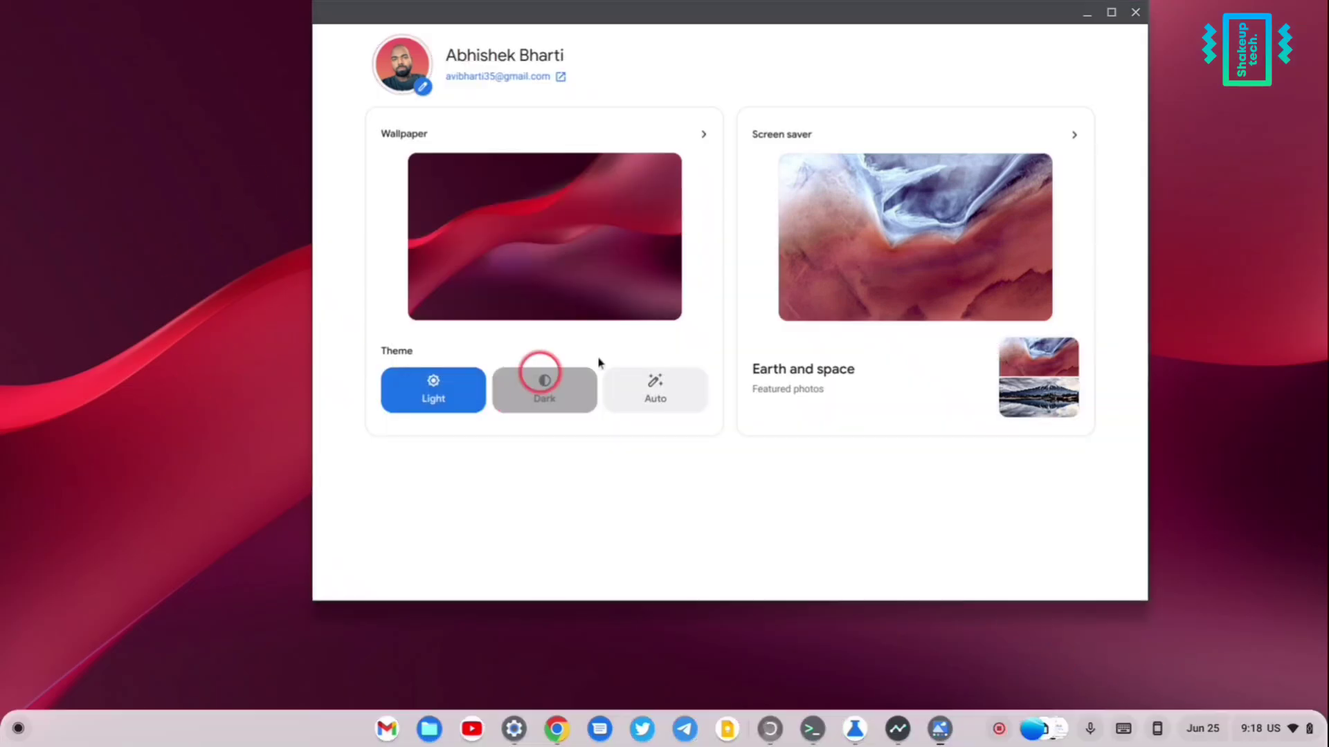
pyautogui.click(1086, 11)
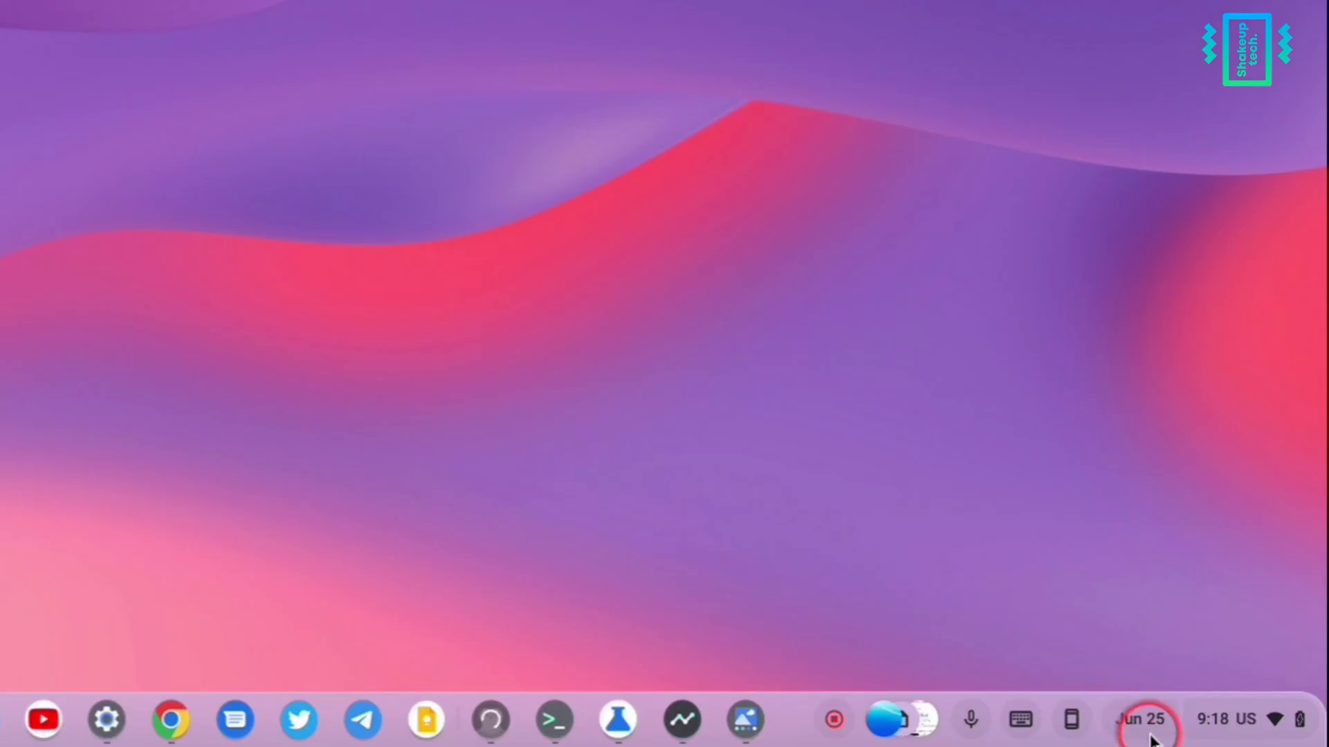
# Open system Settings from the calendar's gear icon.
pyautogui.click(1203, 728)
pyautogui.scroll(-2, 1191, 540)
pyautogui.scroll(2, 1137, 463)
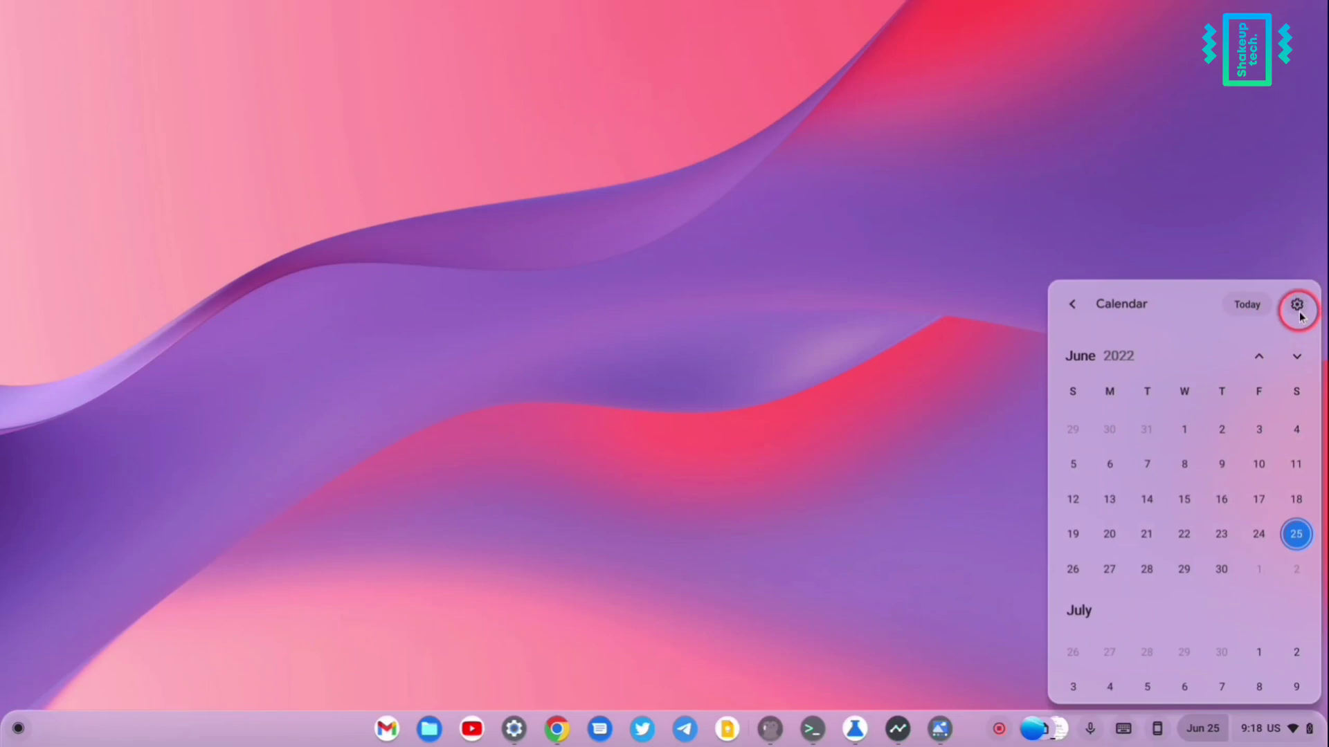
pyautogui.click(1281, 83)
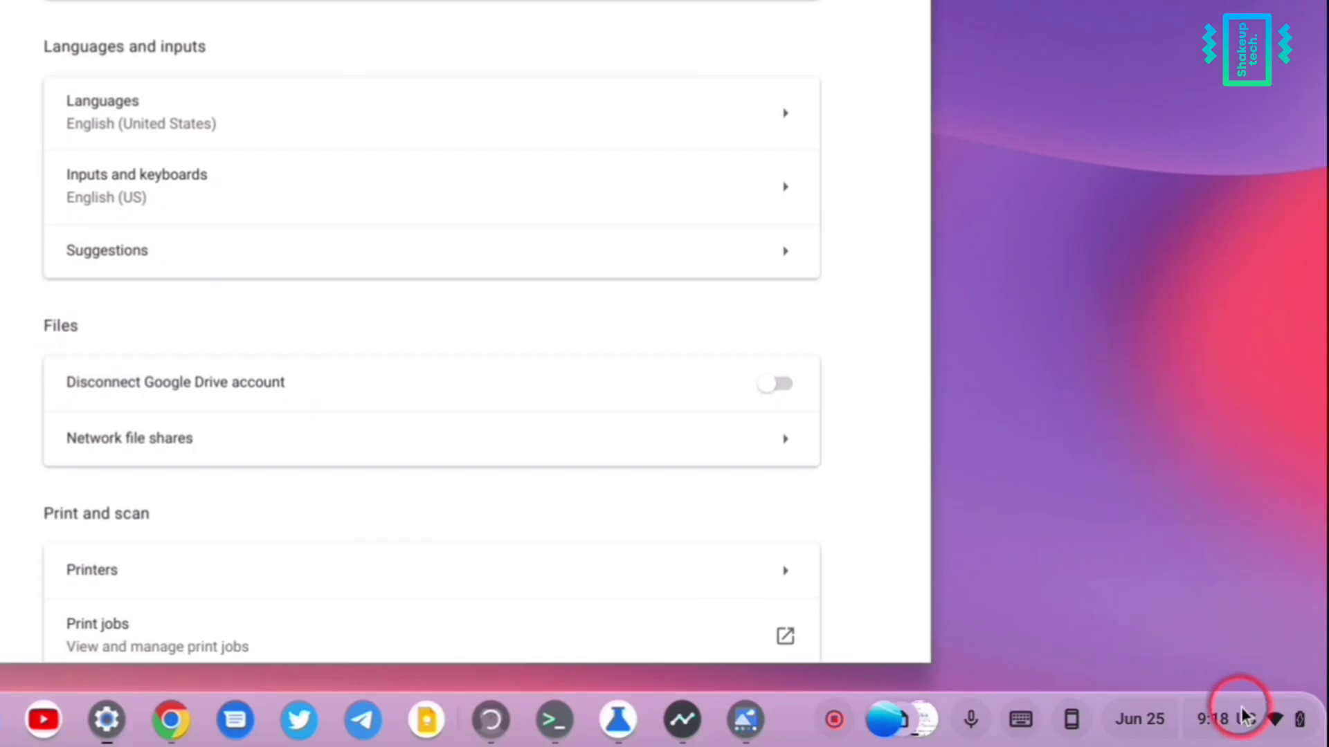
# Glance at Quick Settings, then jump to the Files section in Advanced settings.
pyautogui.click(1261, 724)
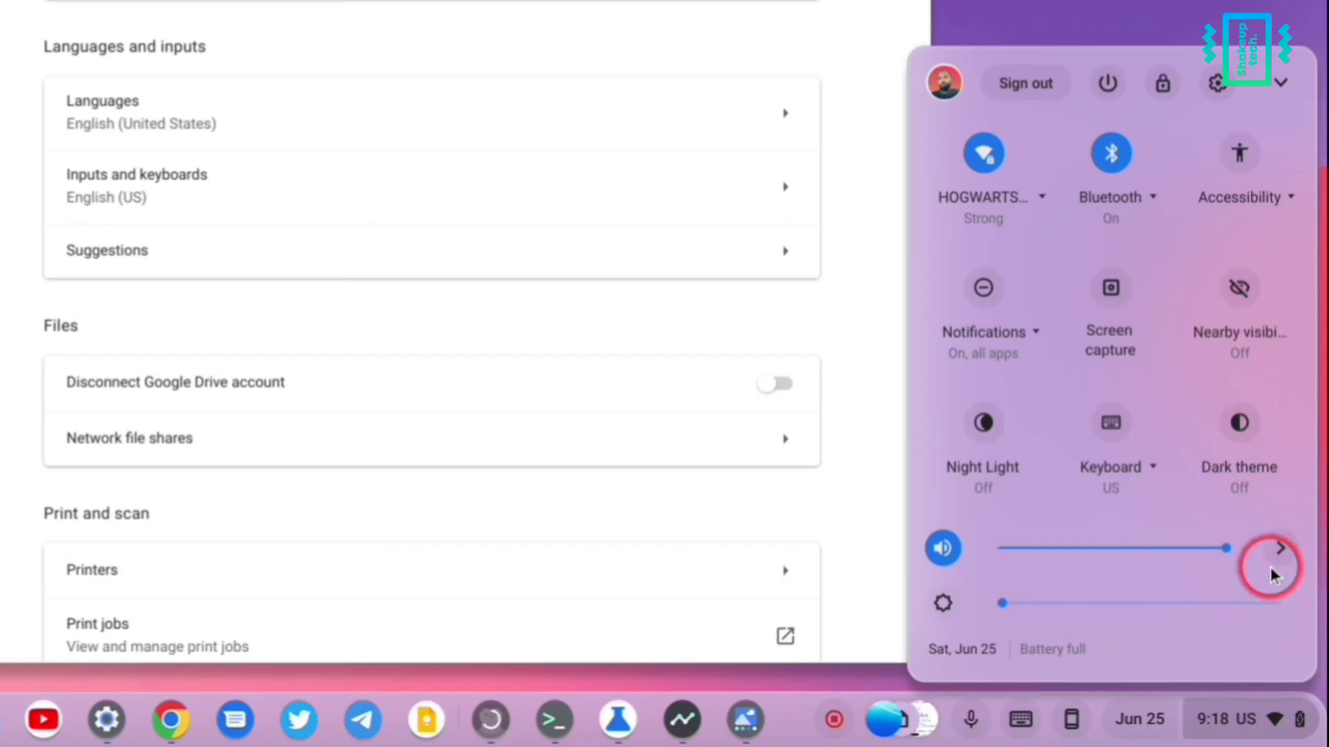
pyautogui.click(869, 243)
pyautogui.scroll(-4, 401, 567)
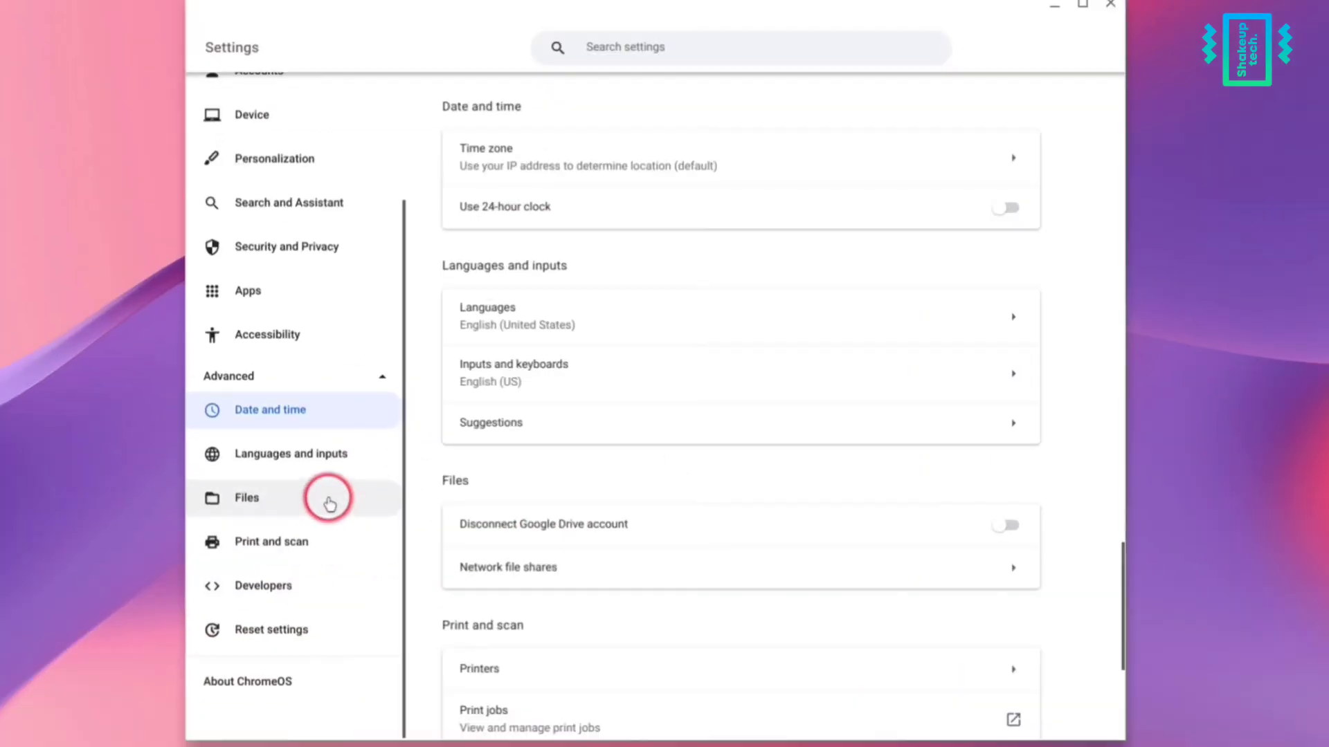
pyautogui.click(370, 479)
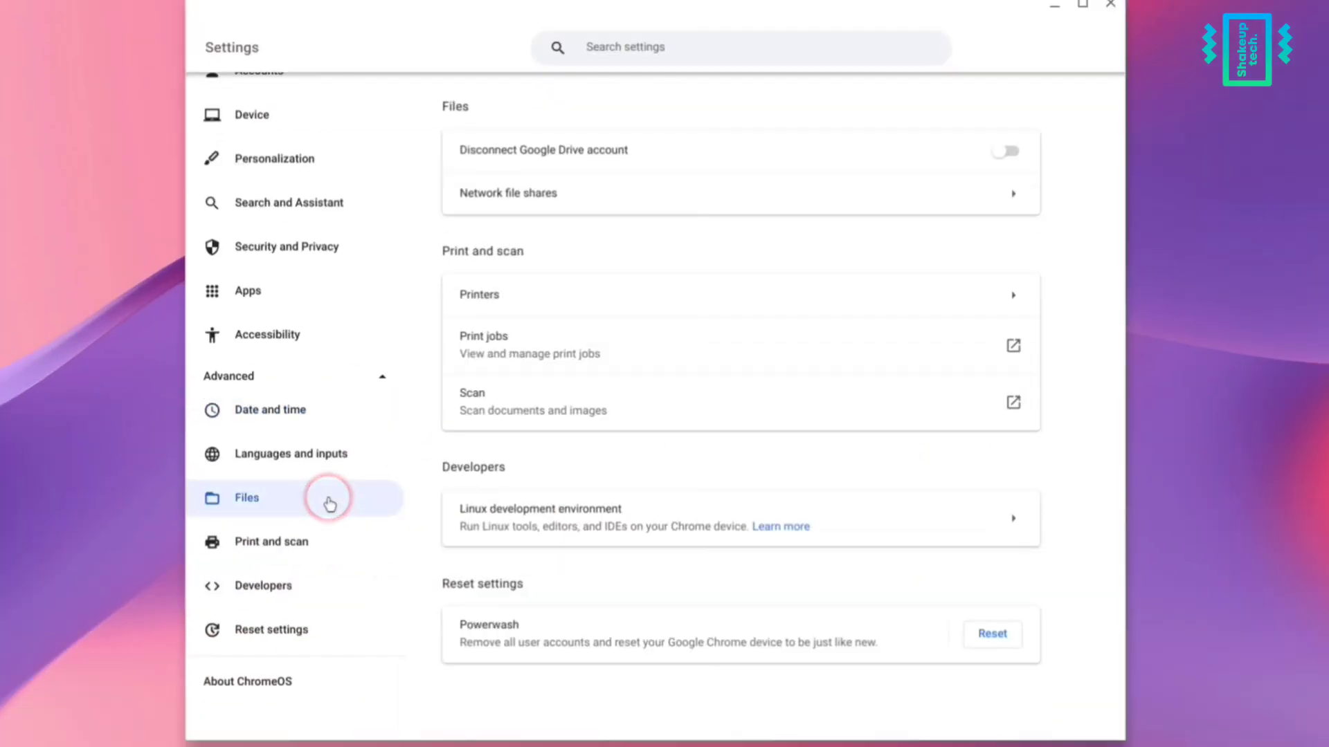
pyautogui.click(589, 296)
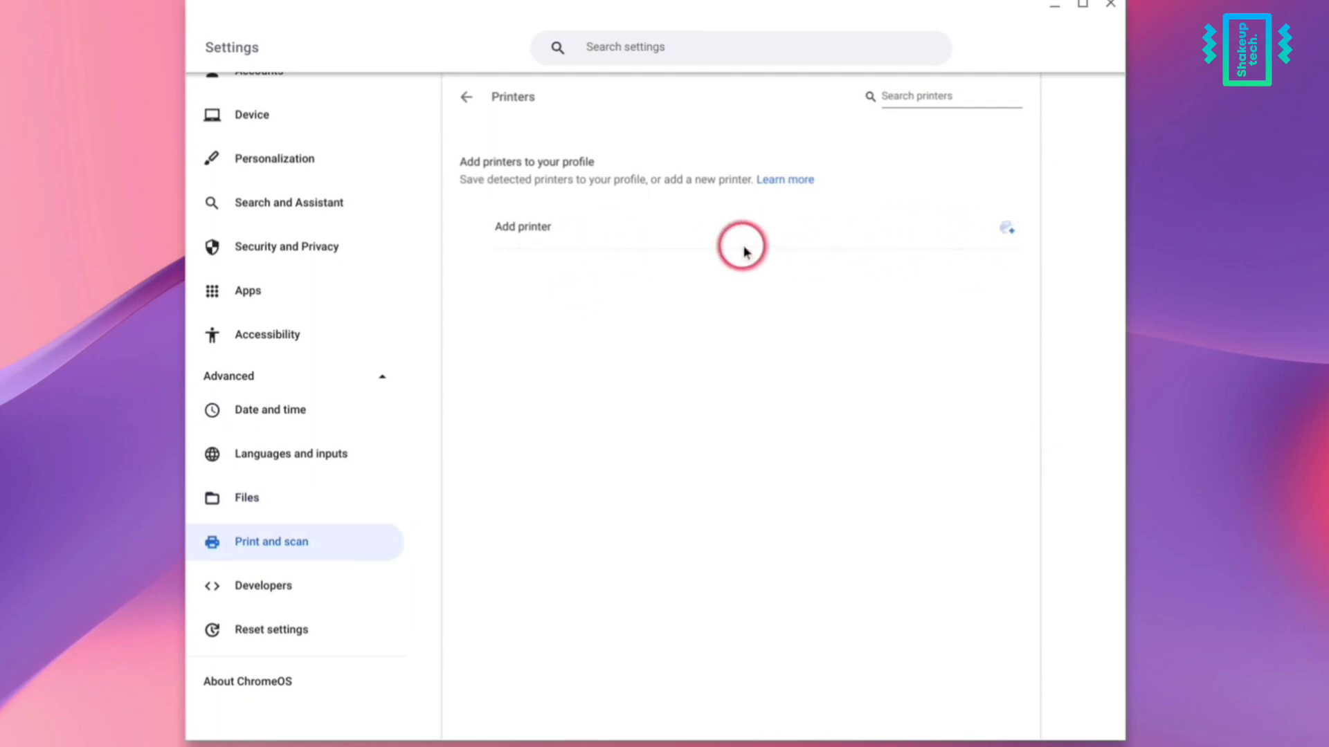
pyautogui.click(1009, 231)
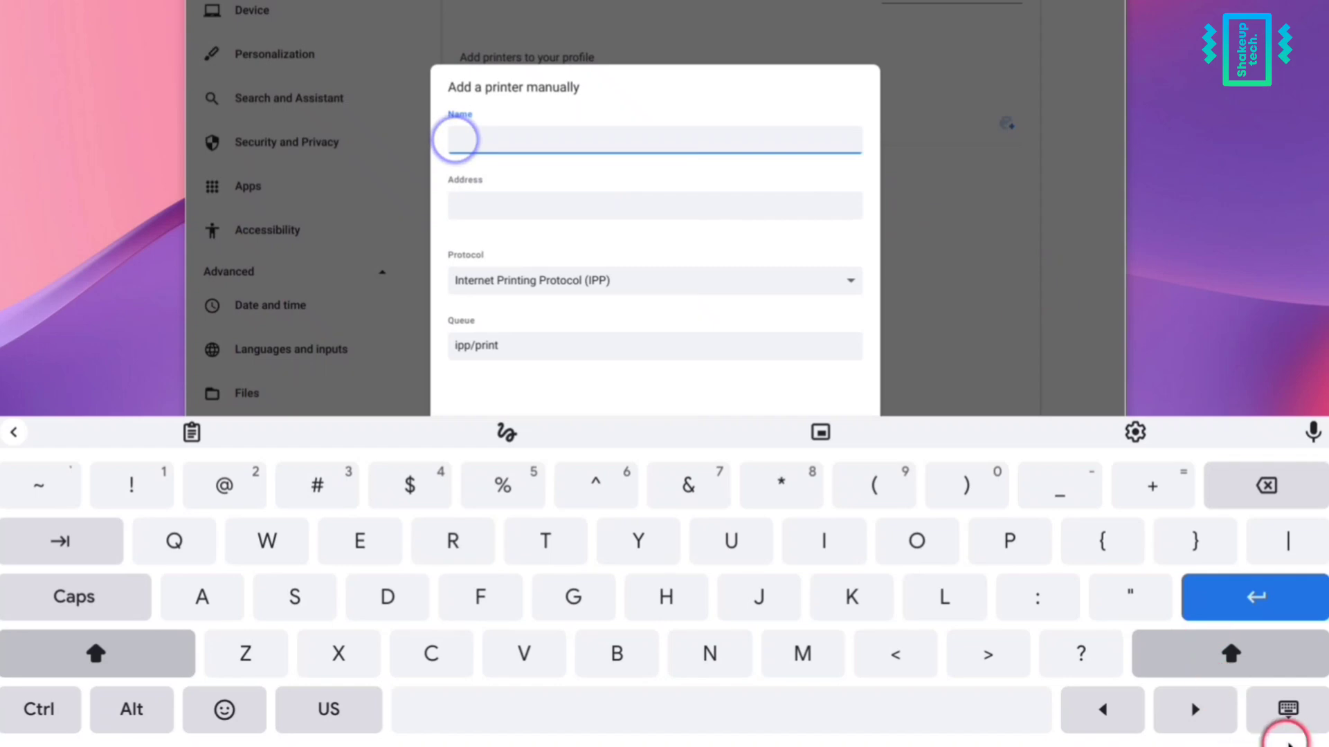
pyautogui.click(1288, 713)
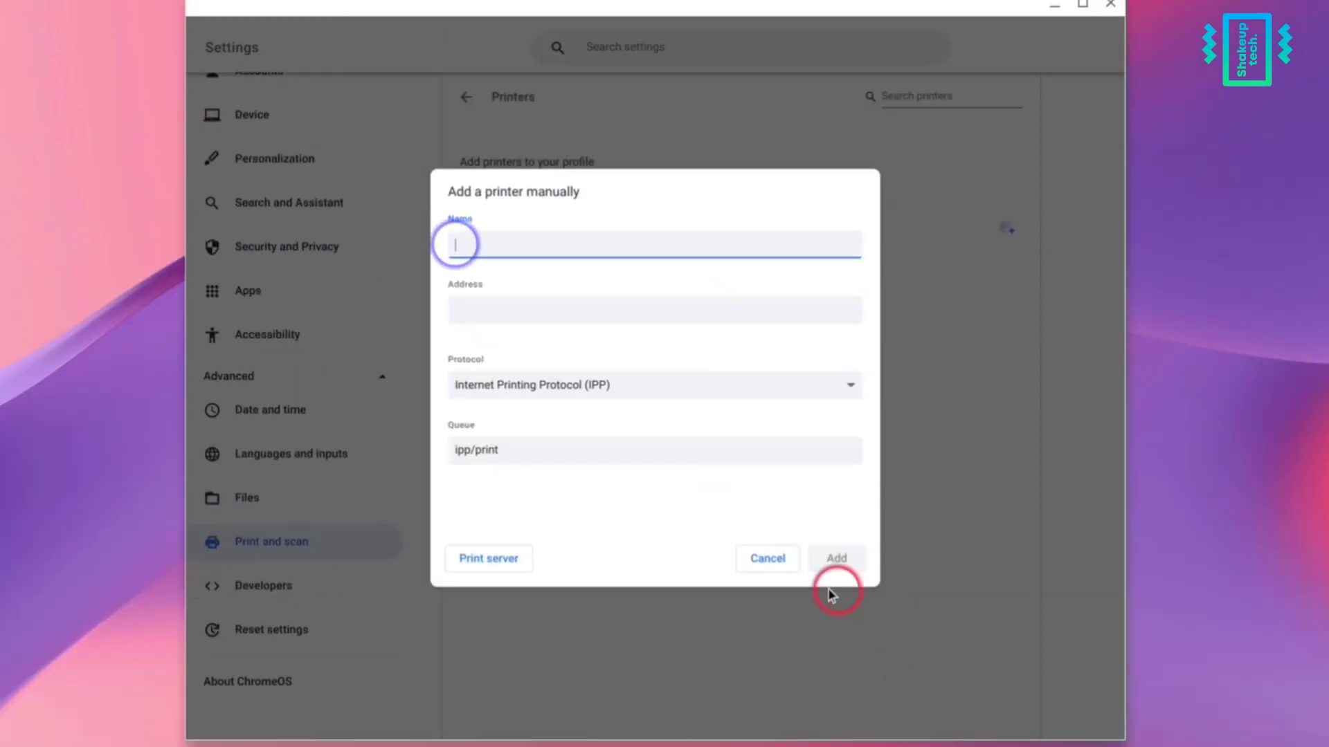
pyautogui.click(784, 573)
pyautogui.click(465, 97)
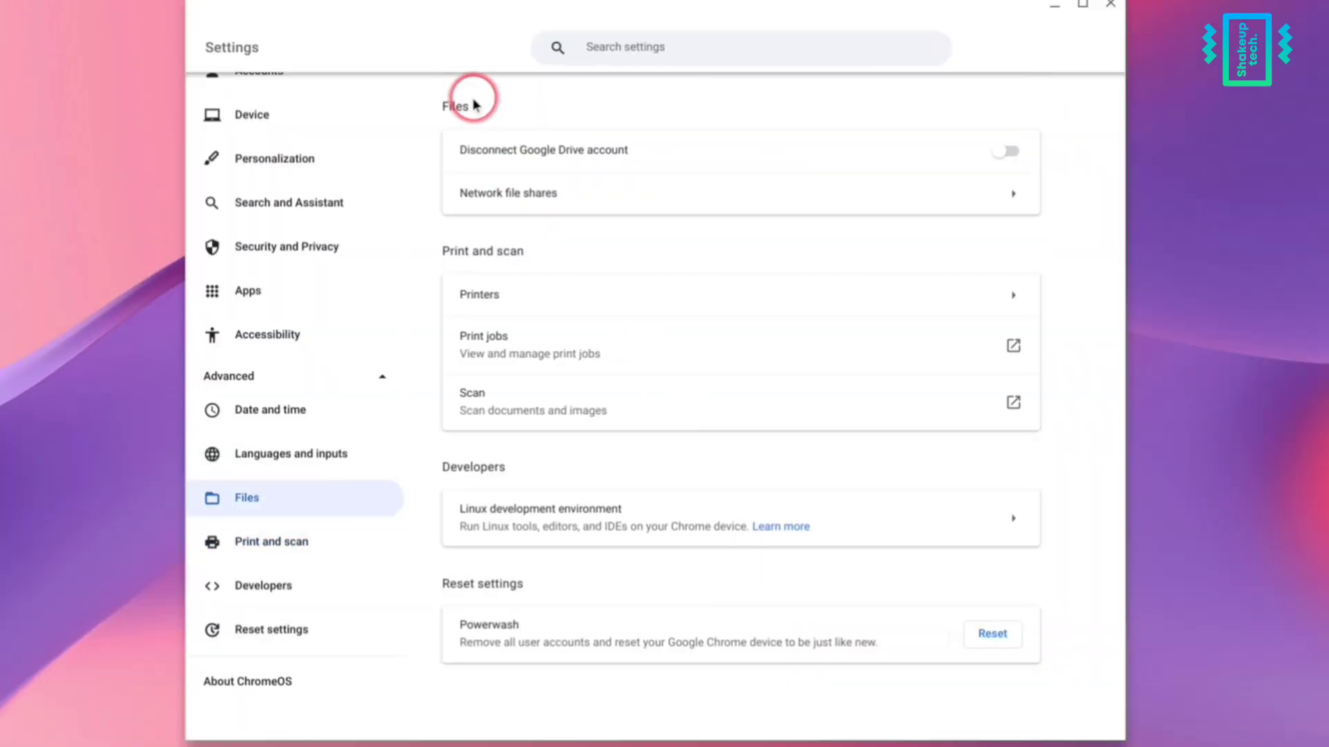
pyautogui.click(664, 412)
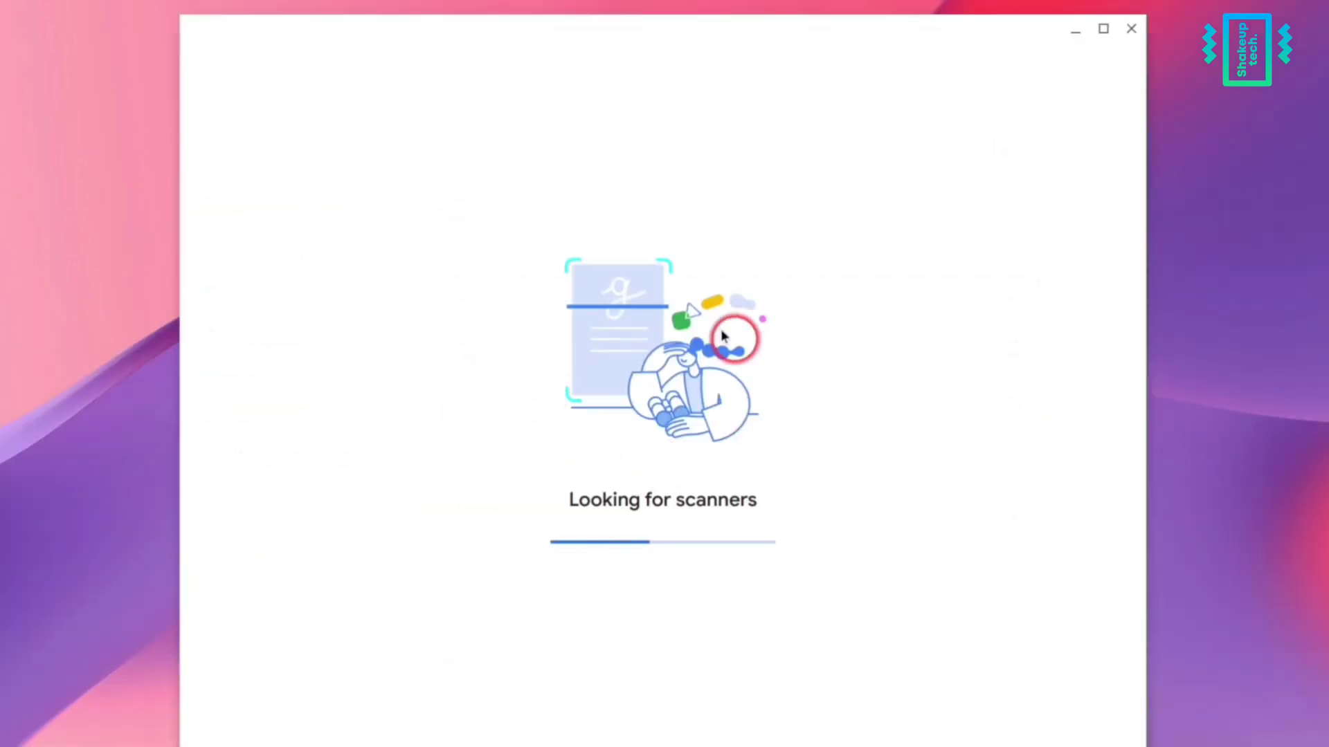
pyautogui.click(1131, 33)
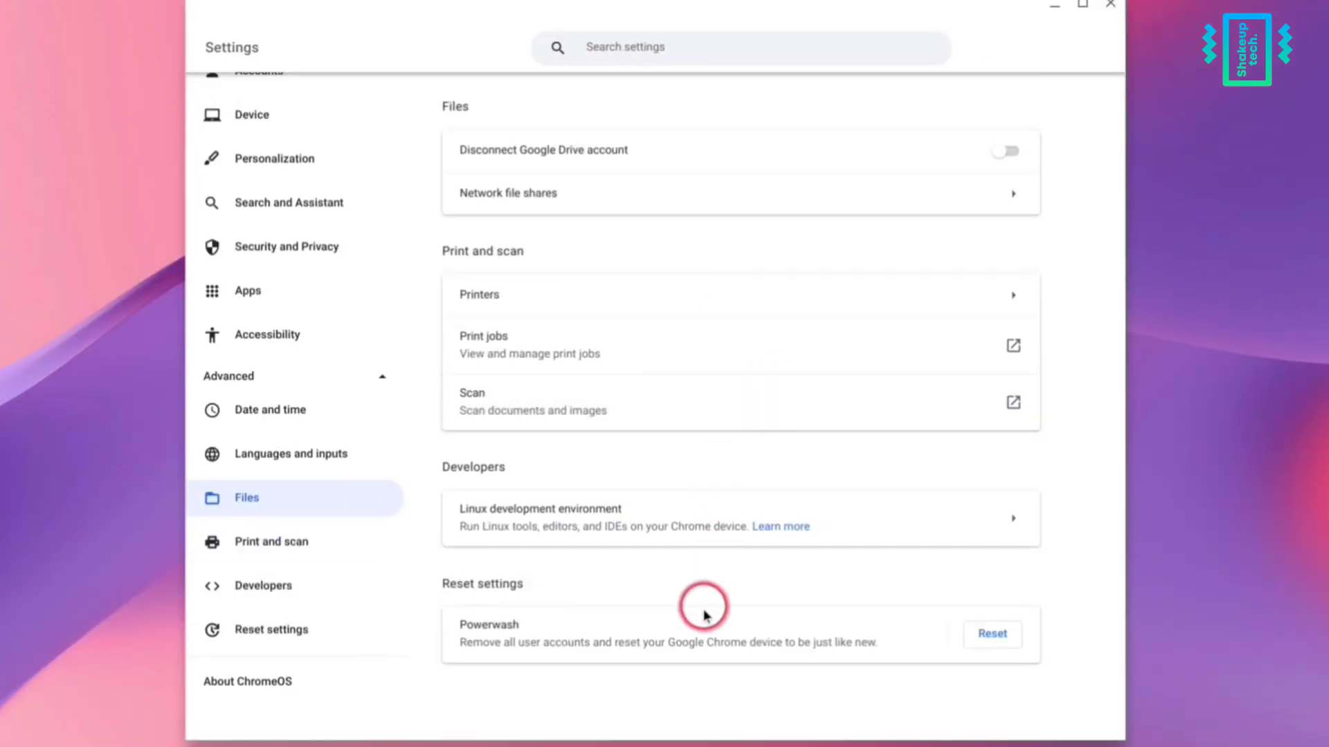
pyautogui.click(908, 513)
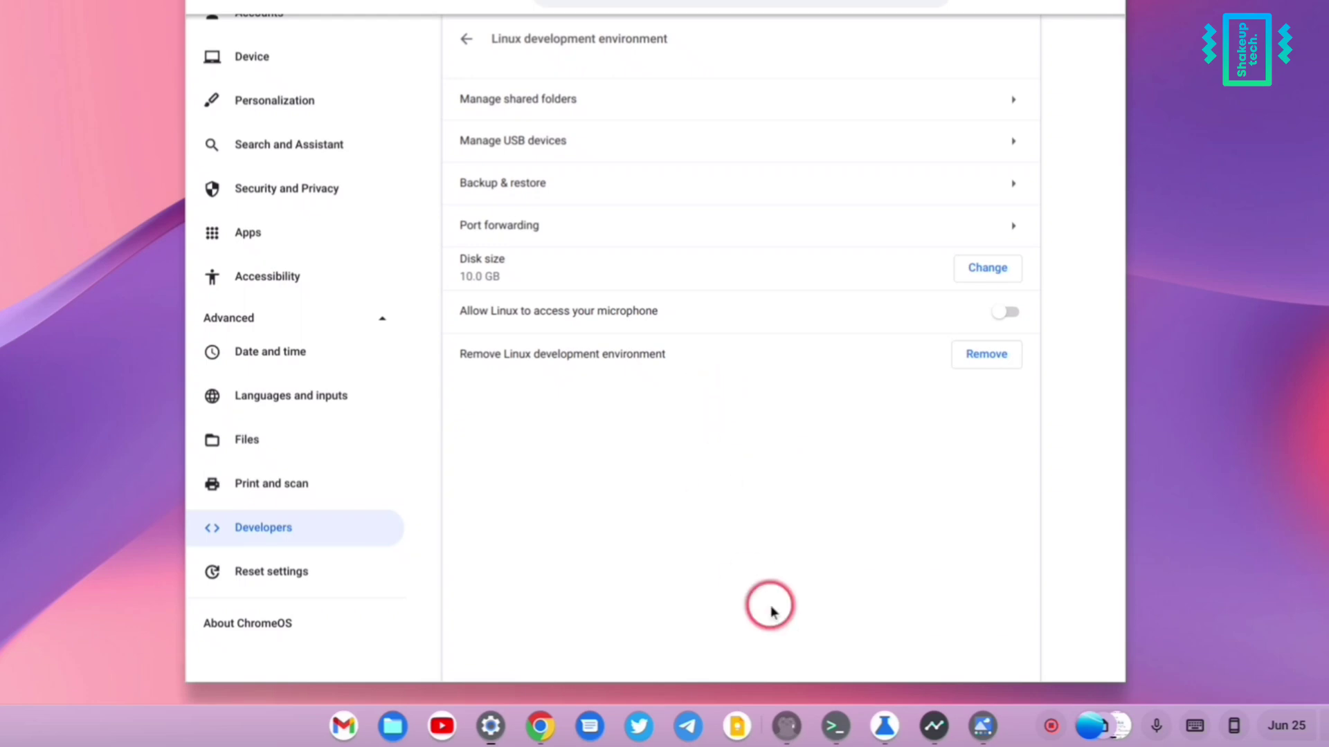
# Open and minimize a Linux terminal, then move through Print and scan to the Developers section.
pyautogui.click(835, 727)
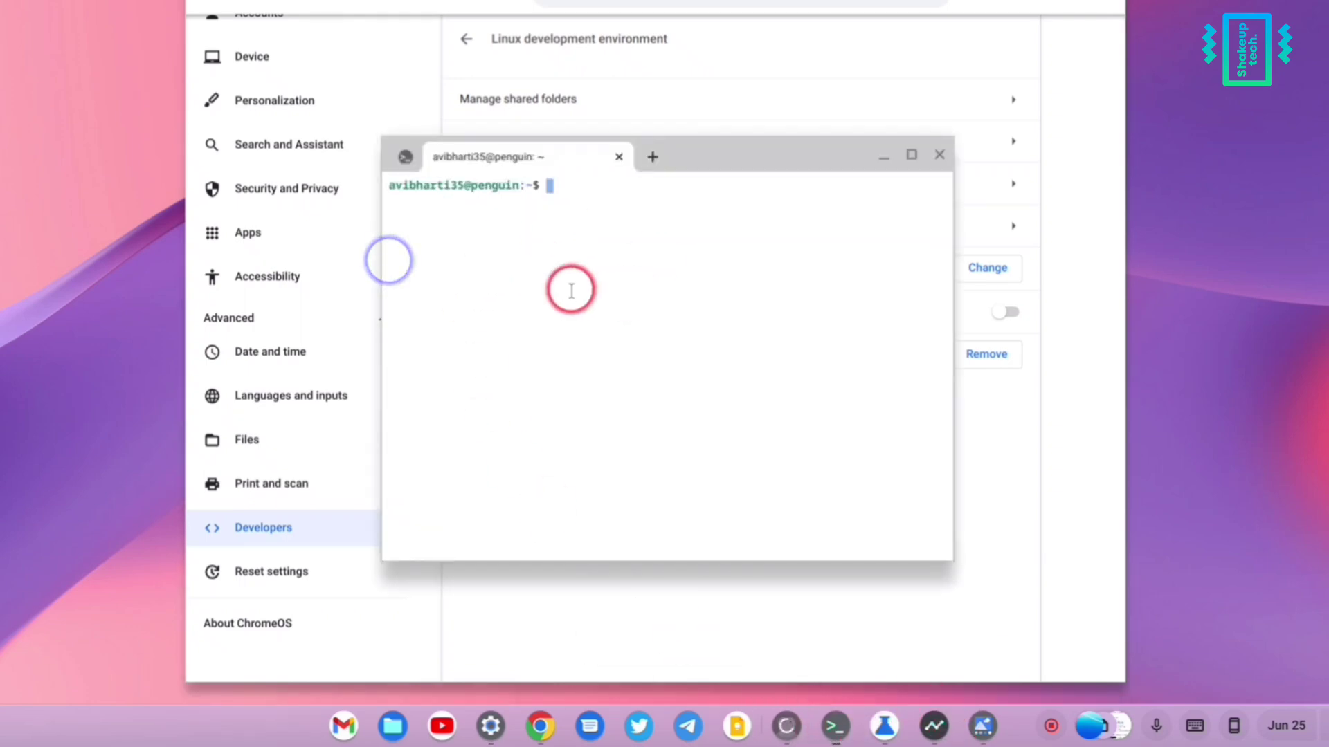
pyautogui.click(890, 164)
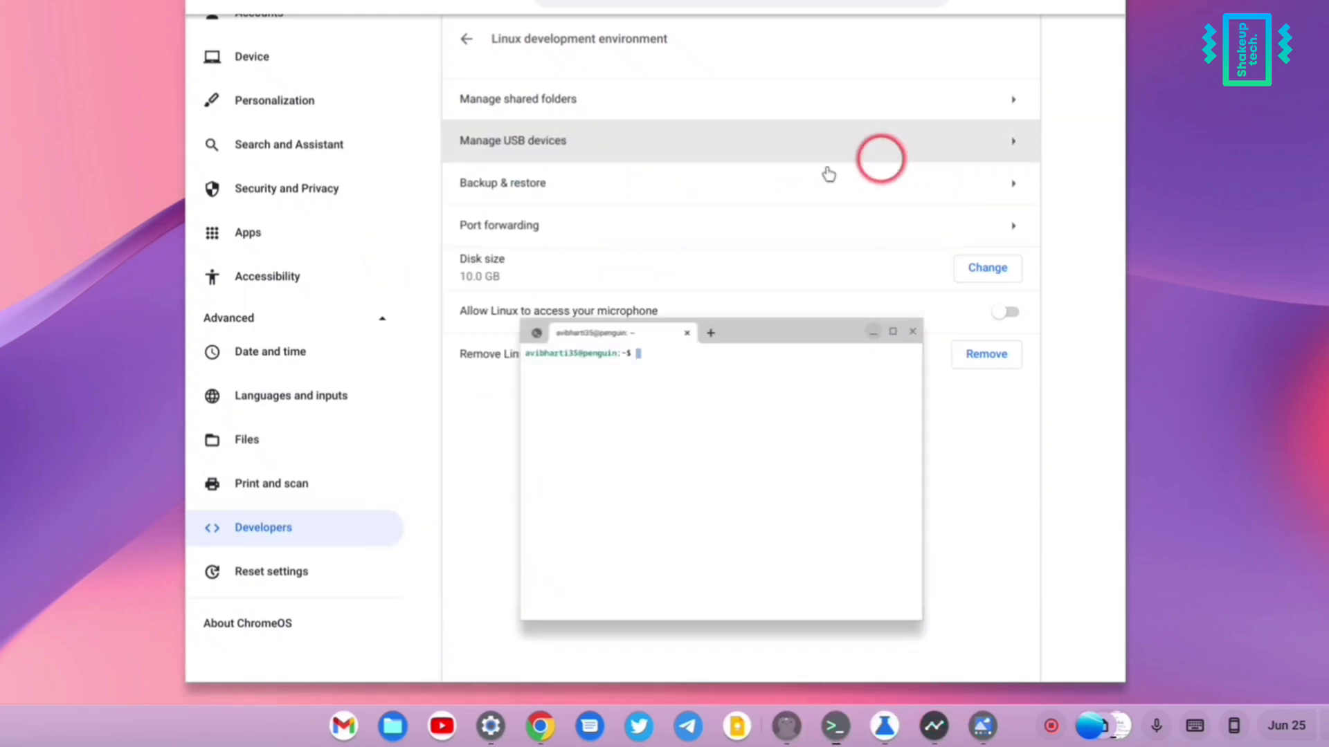
pyautogui.click(474, 101)
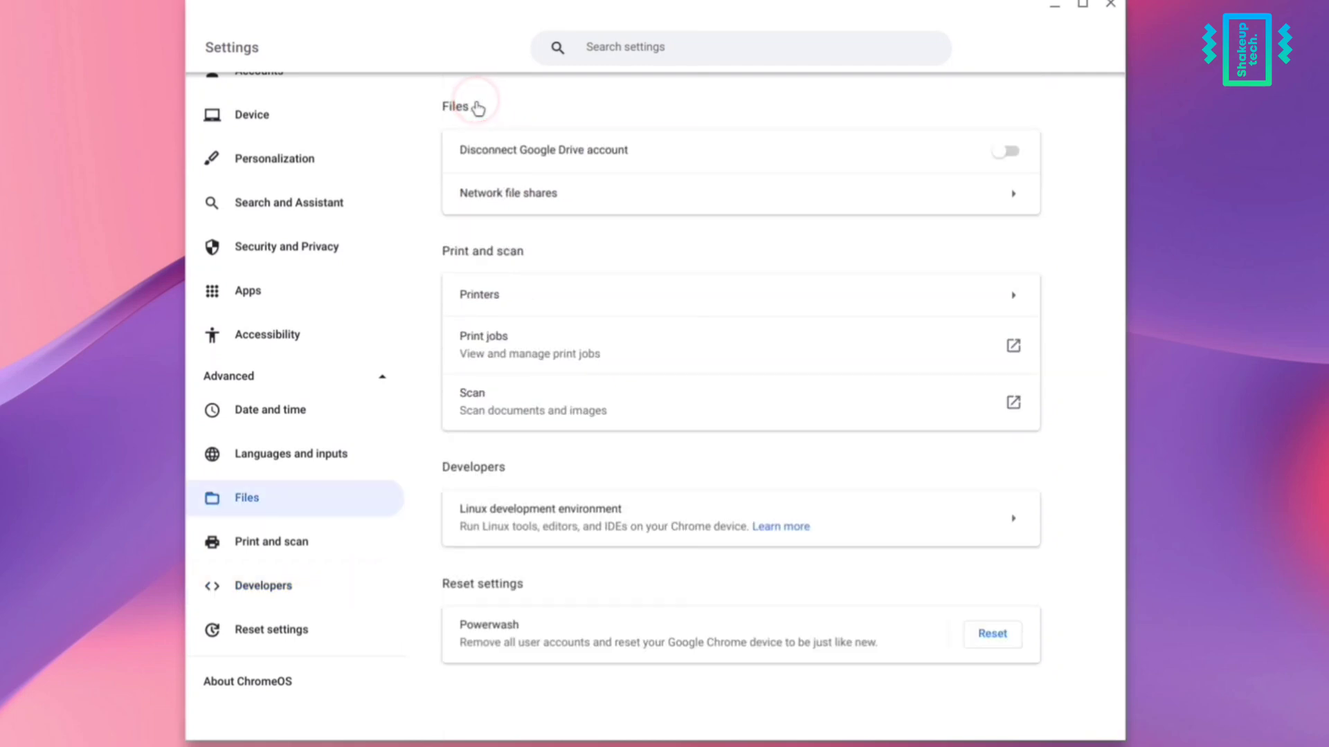
pyautogui.click(341, 548)
pyautogui.click(332, 588)
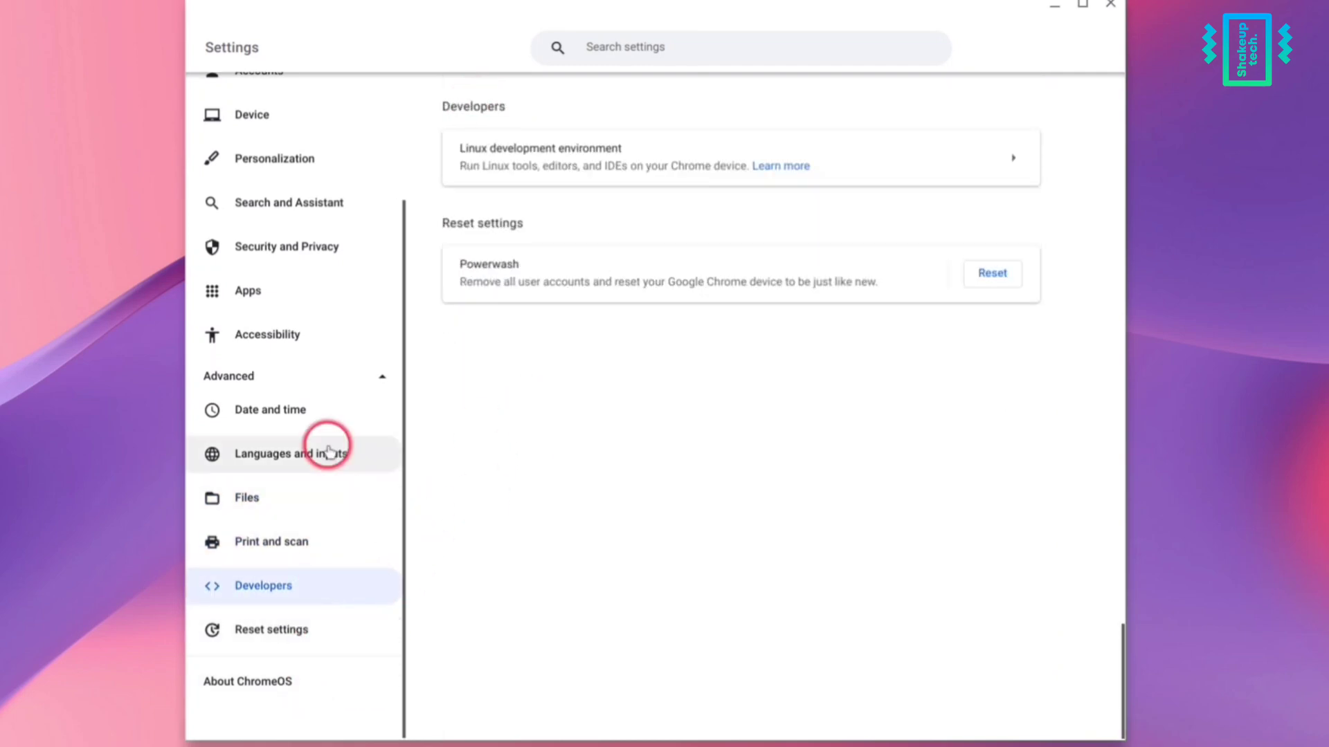
# Open Security and Privacy's lock screen settings, cancel the password prompt, and scroll past Apps.
pyautogui.scroll(3, 327, 451)
pyautogui.click(322, 416)
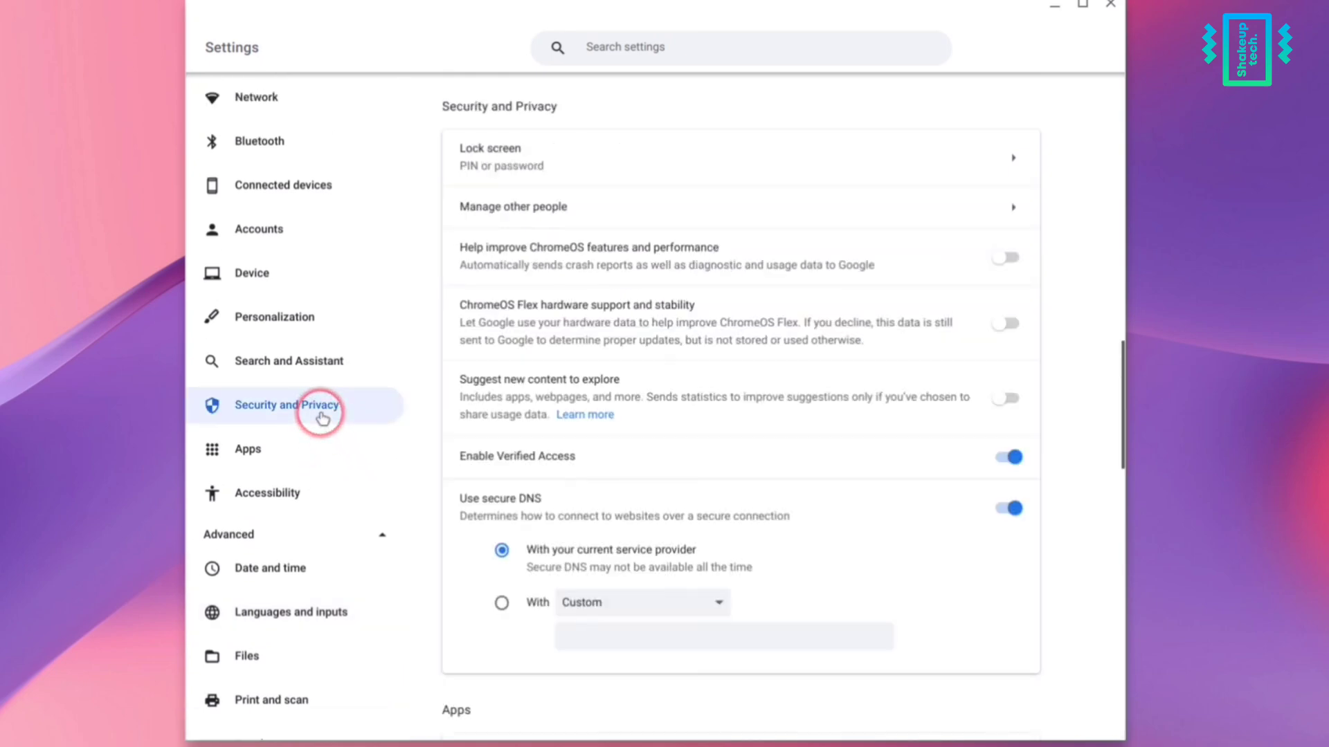
pyautogui.click(546, 155)
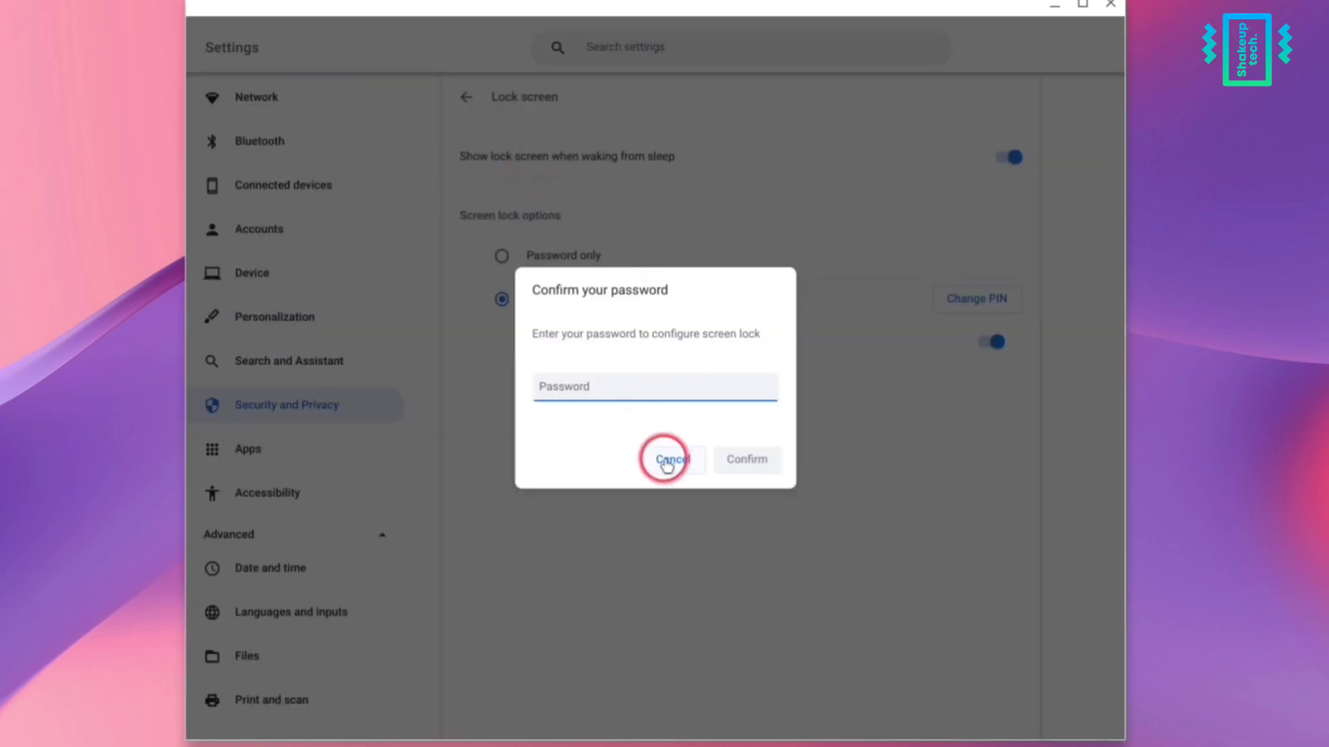
pyautogui.click(666, 461)
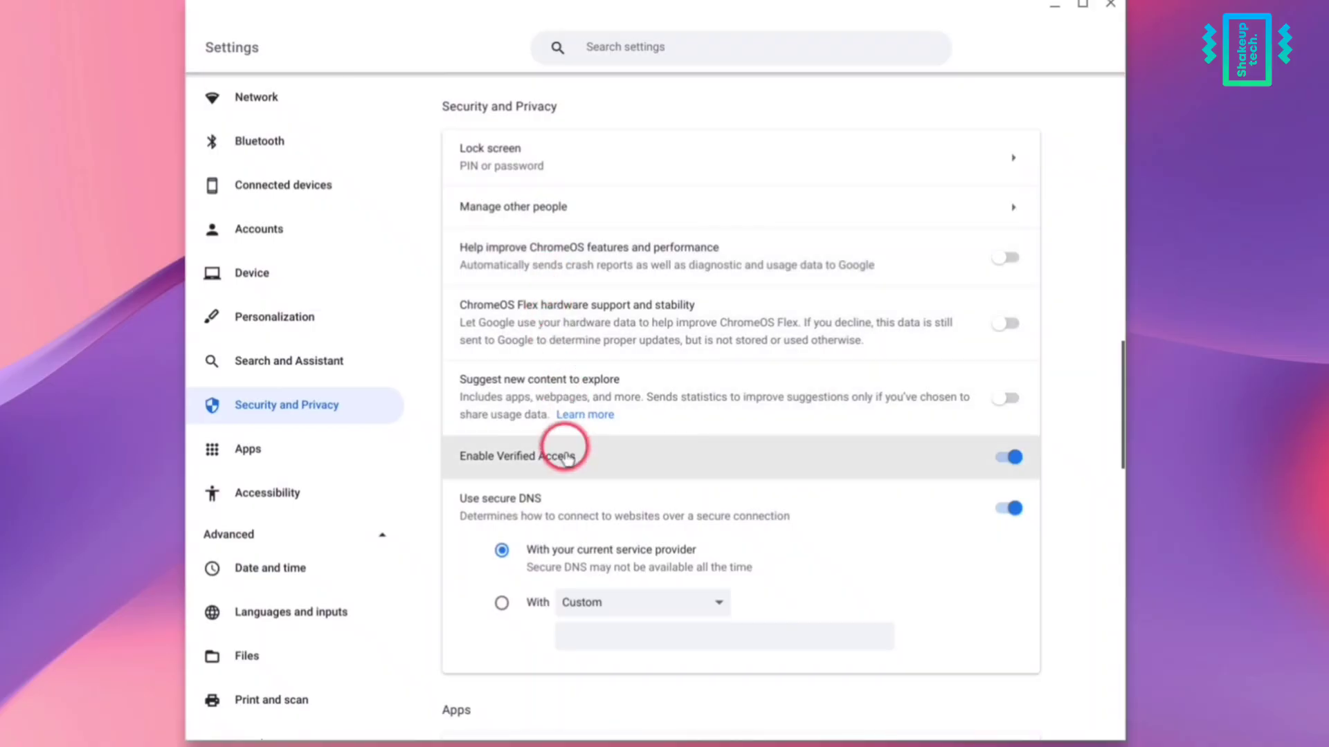
pyautogui.scroll(-4, 592, 554)
# Go to Accessibility, open Manage accessibility features, and toggle select-to-speak.
pyautogui.scroll(-4, 613, 526)
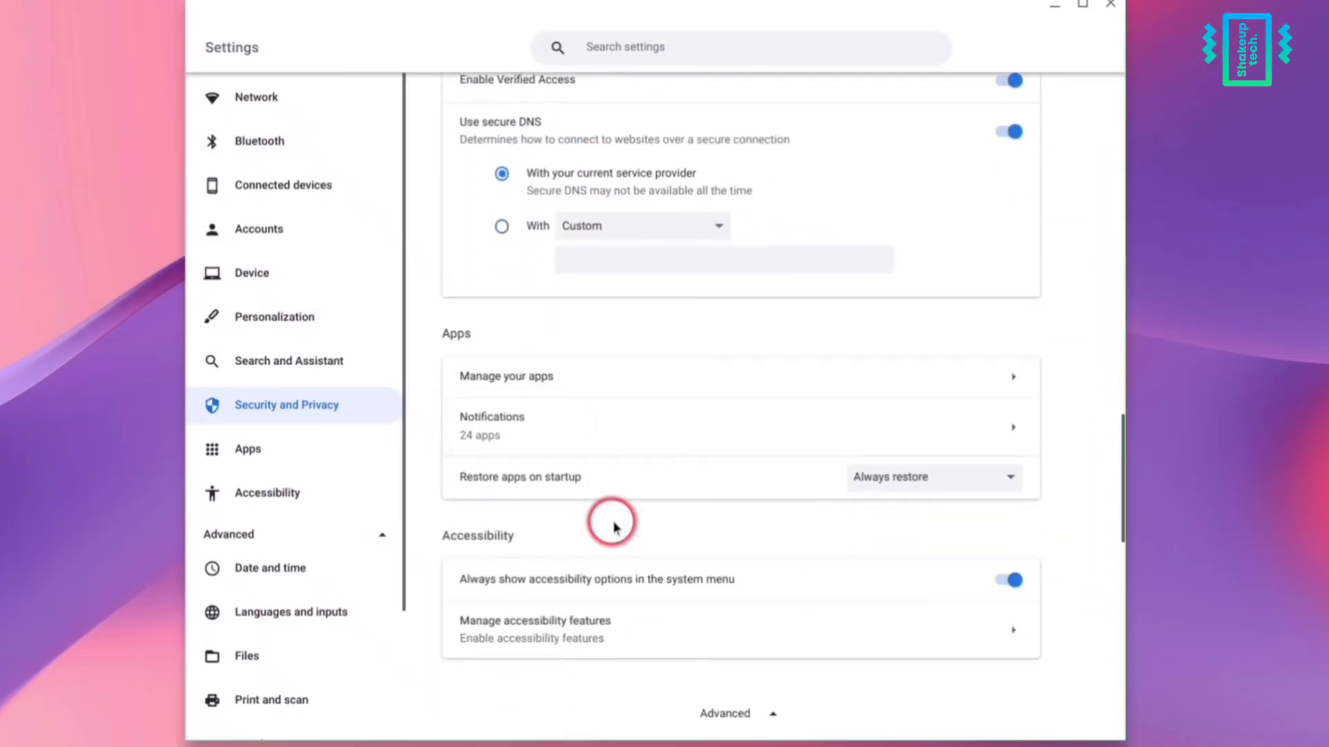
pyautogui.scroll(-3, 587, 414)
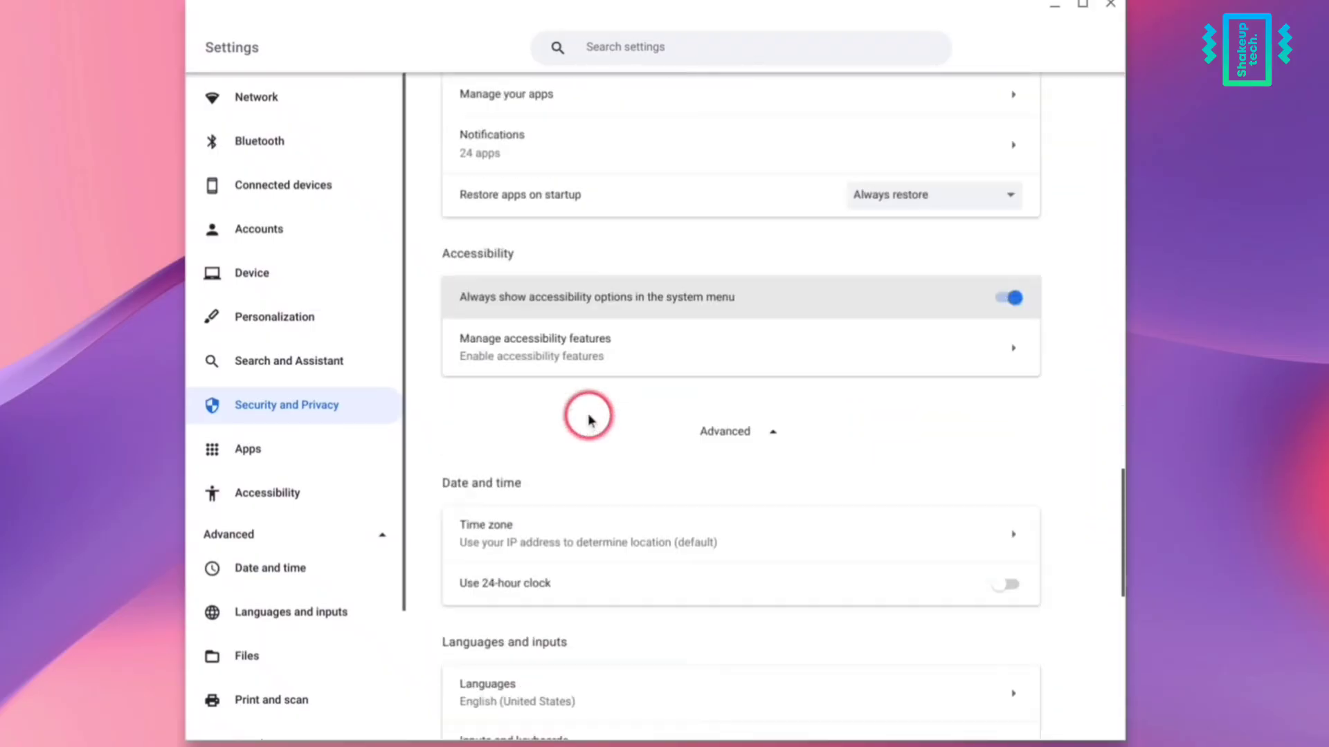
pyautogui.click(291, 493)
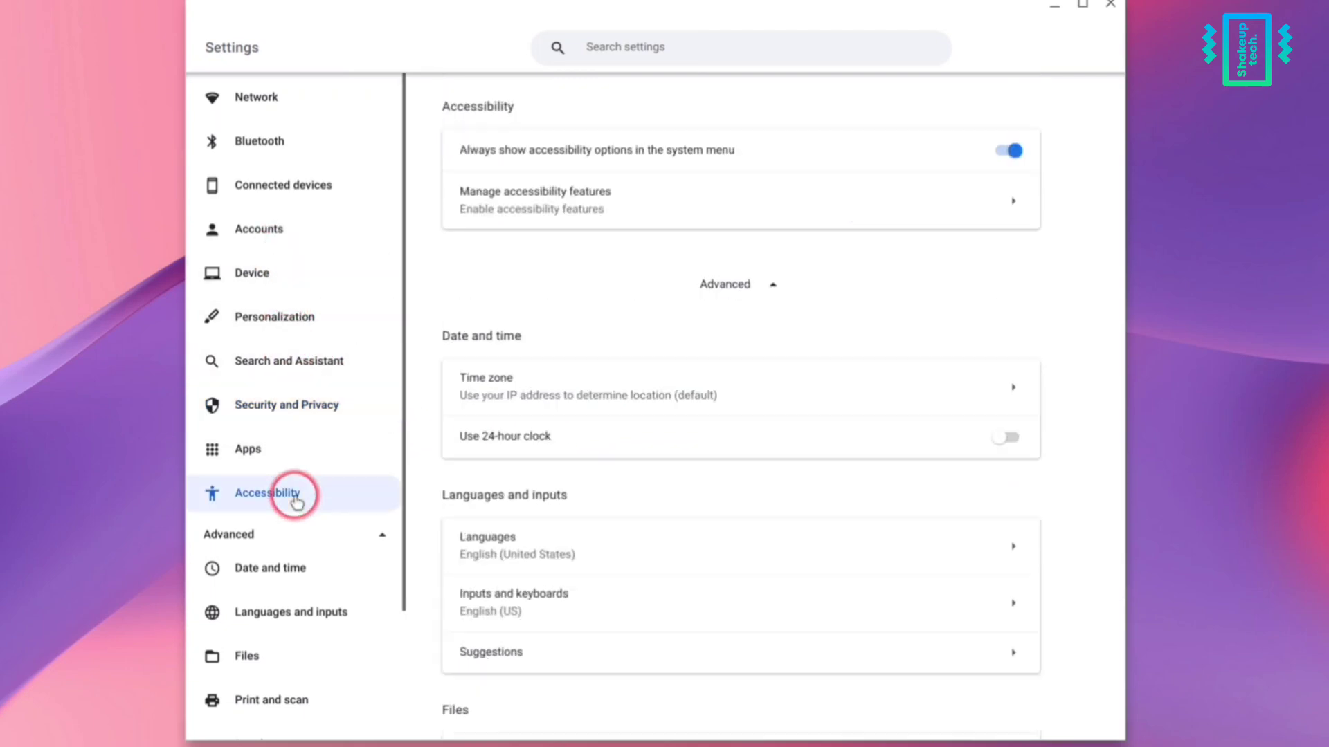
pyautogui.click(573, 213)
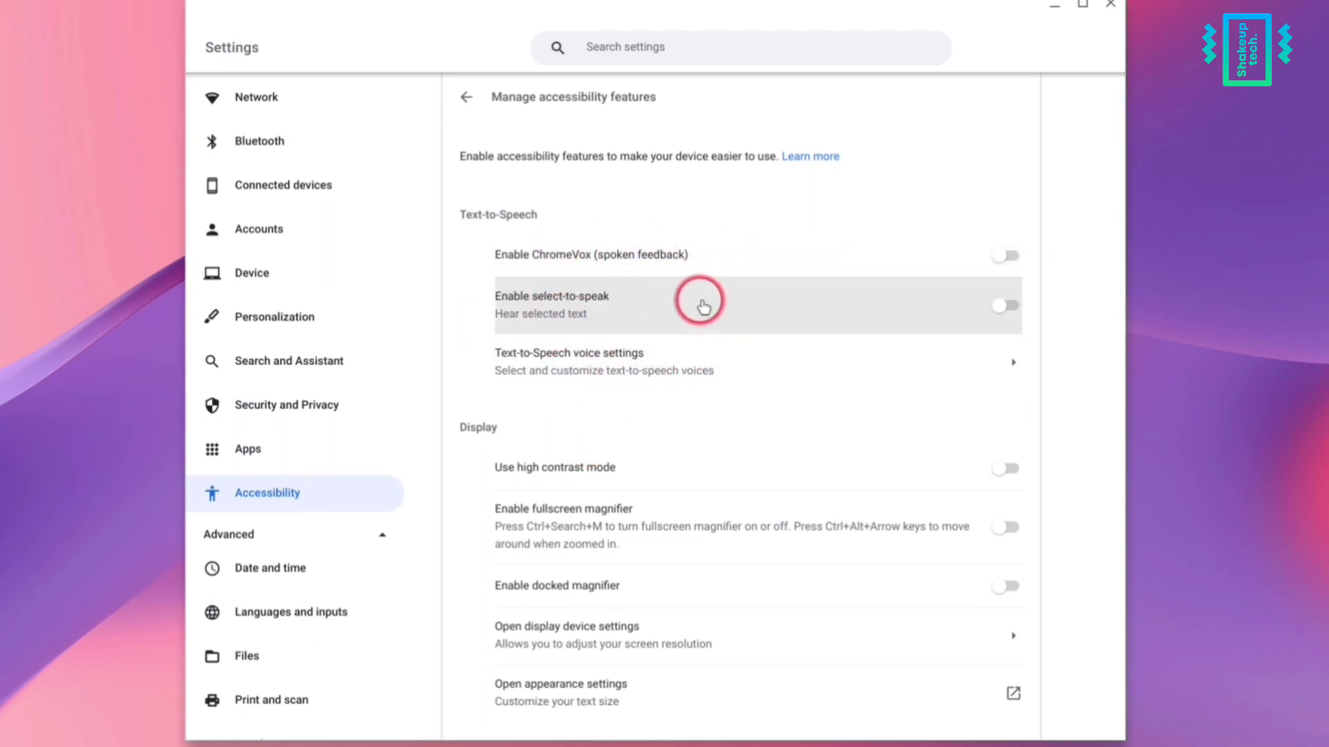
pyautogui.click(1012, 307)
# Scroll through the Keyboard and text input options, briefly raising and hiding the on-screen keyboard.
pyautogui.scroll(-3, 826, 362)
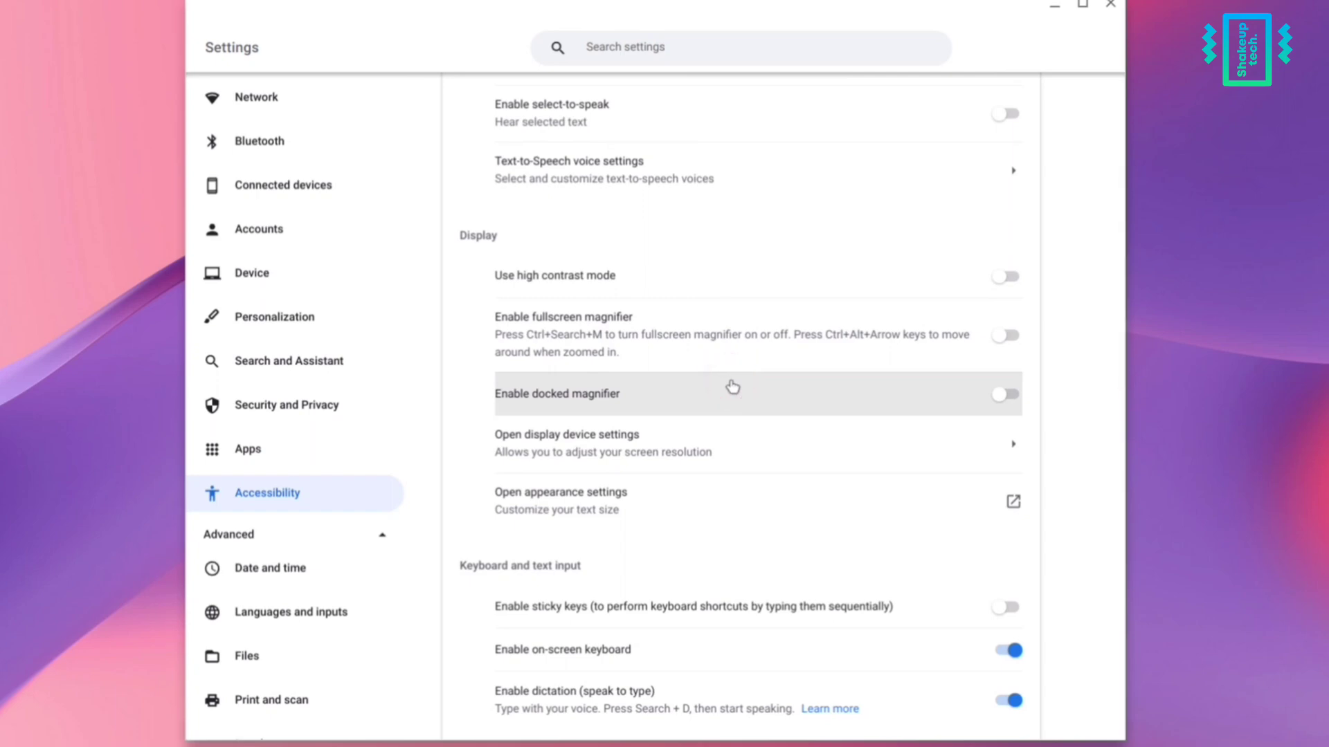
pyautogui.scroll(-3, 723, 485)
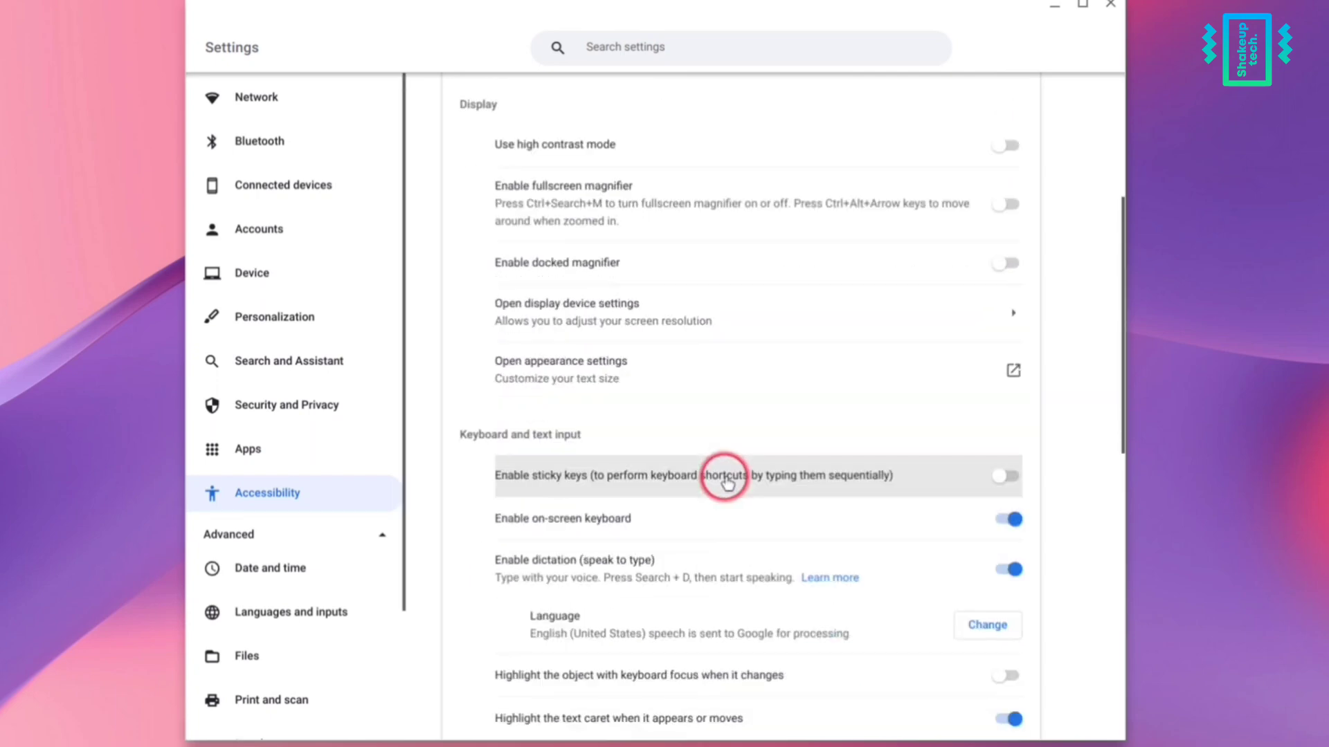
pyautogui.scroll(-1, 828, 397)
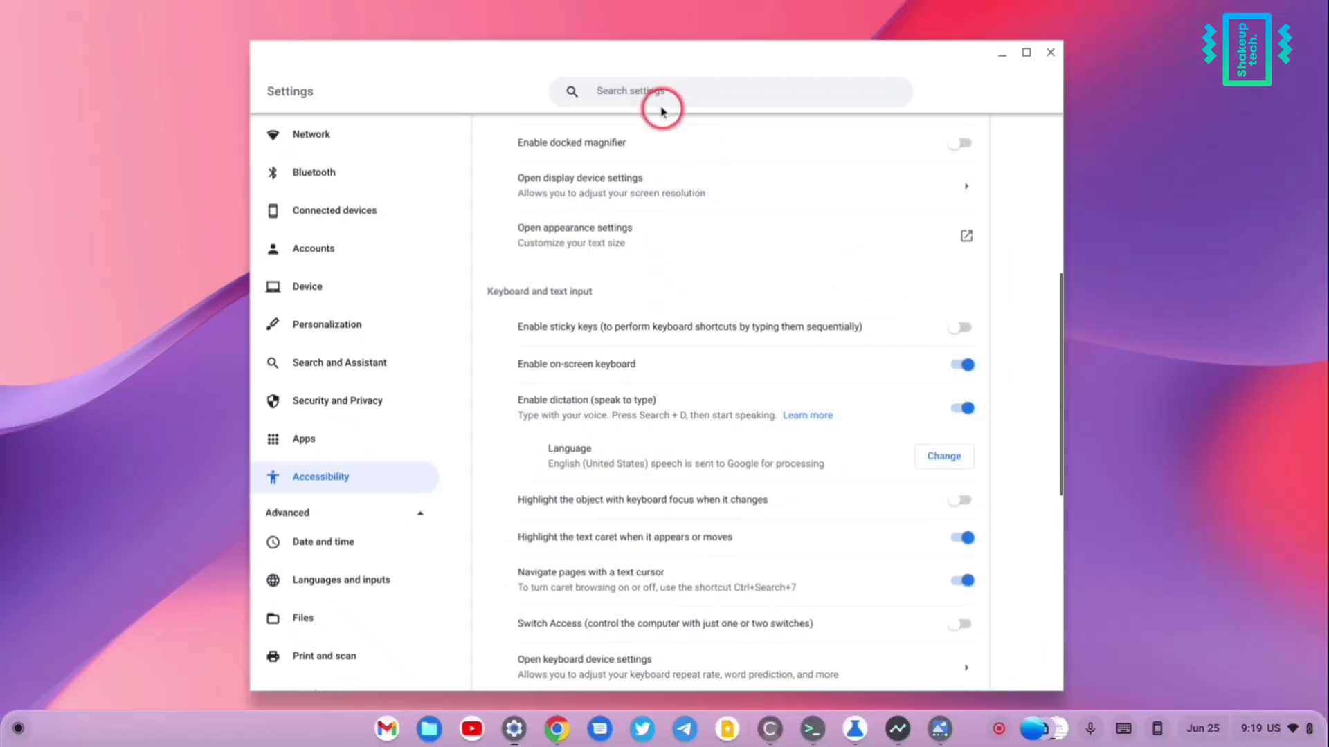
pyautogui.click(658, 98)
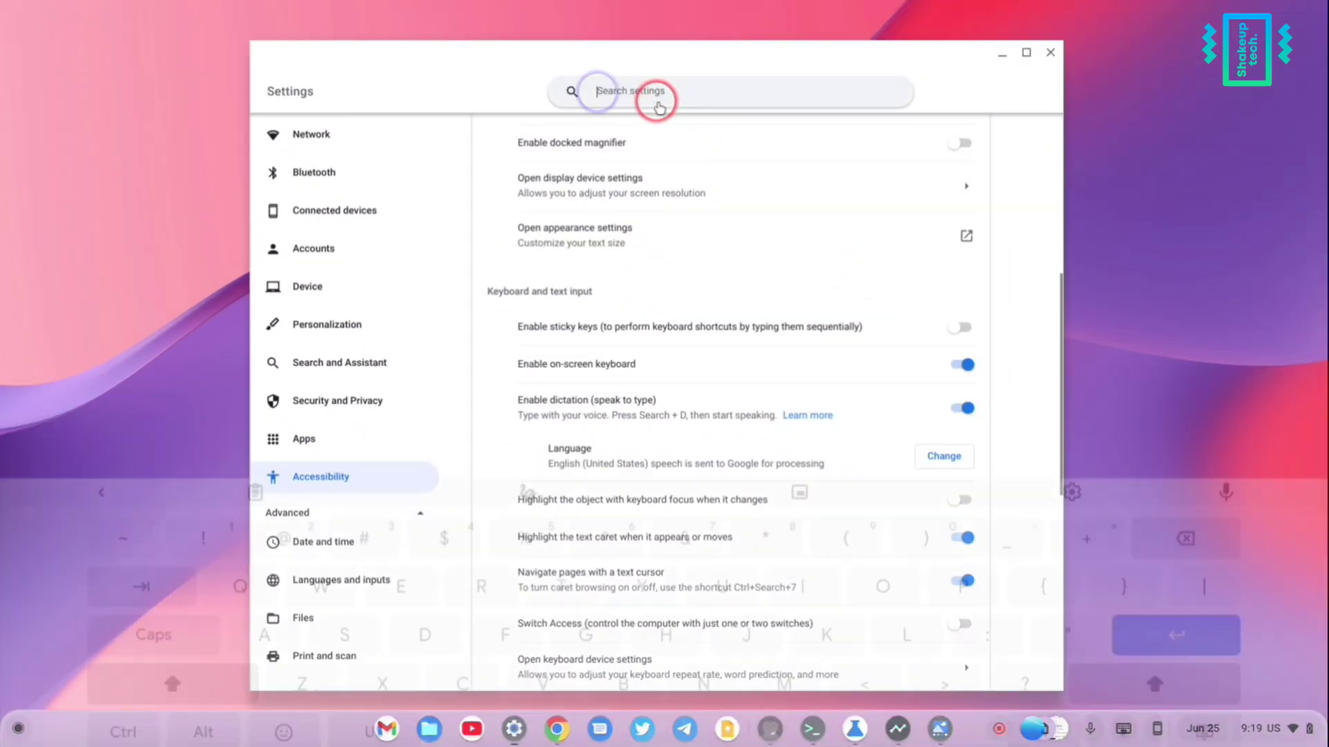
pyautogui.click(1203, 724)
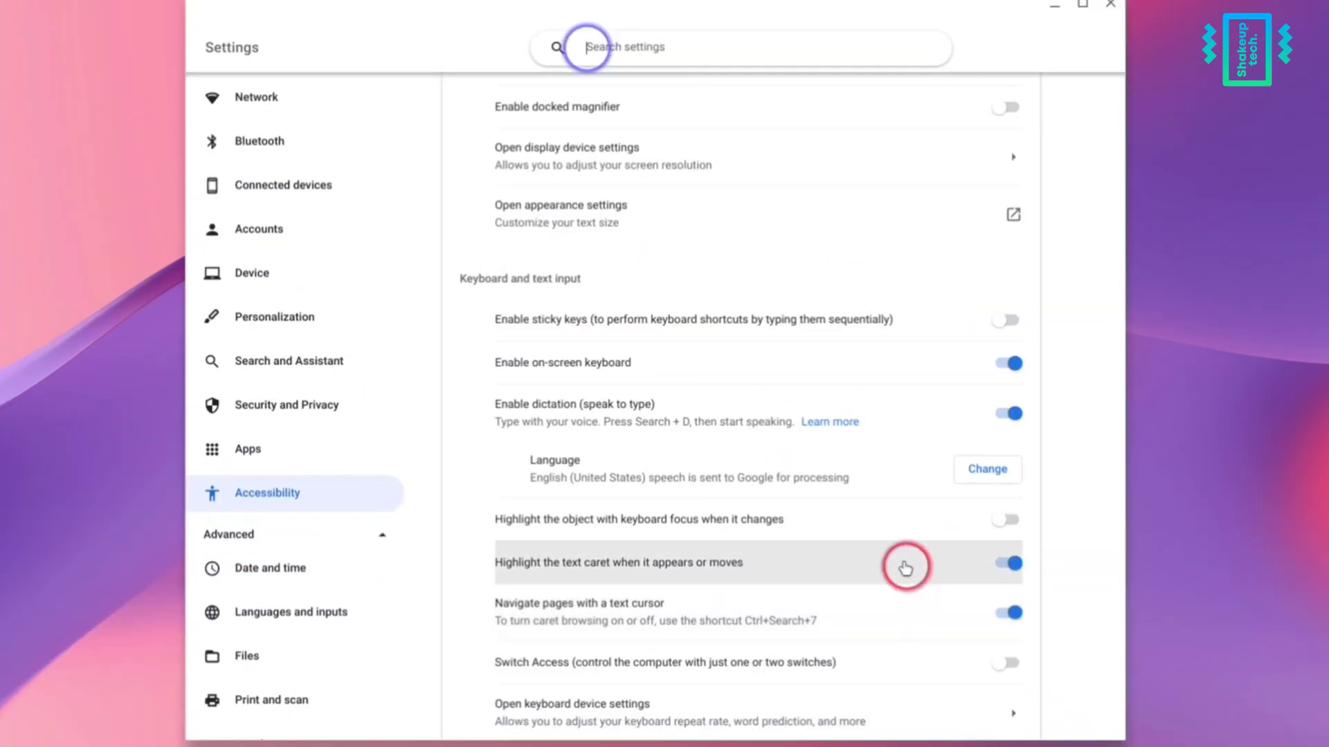
pyautogui.scroll(-3, 872, 493)
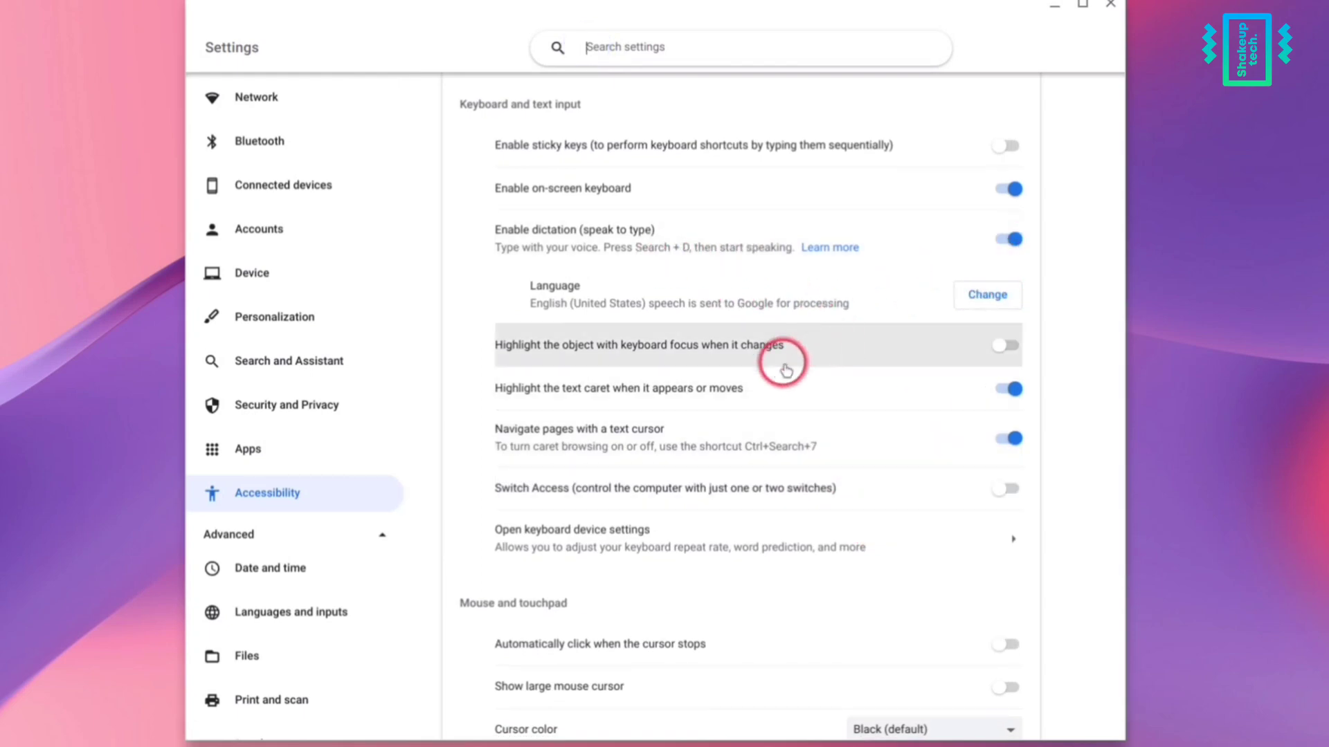
pyautogui.scroll(-1, 834, 387)
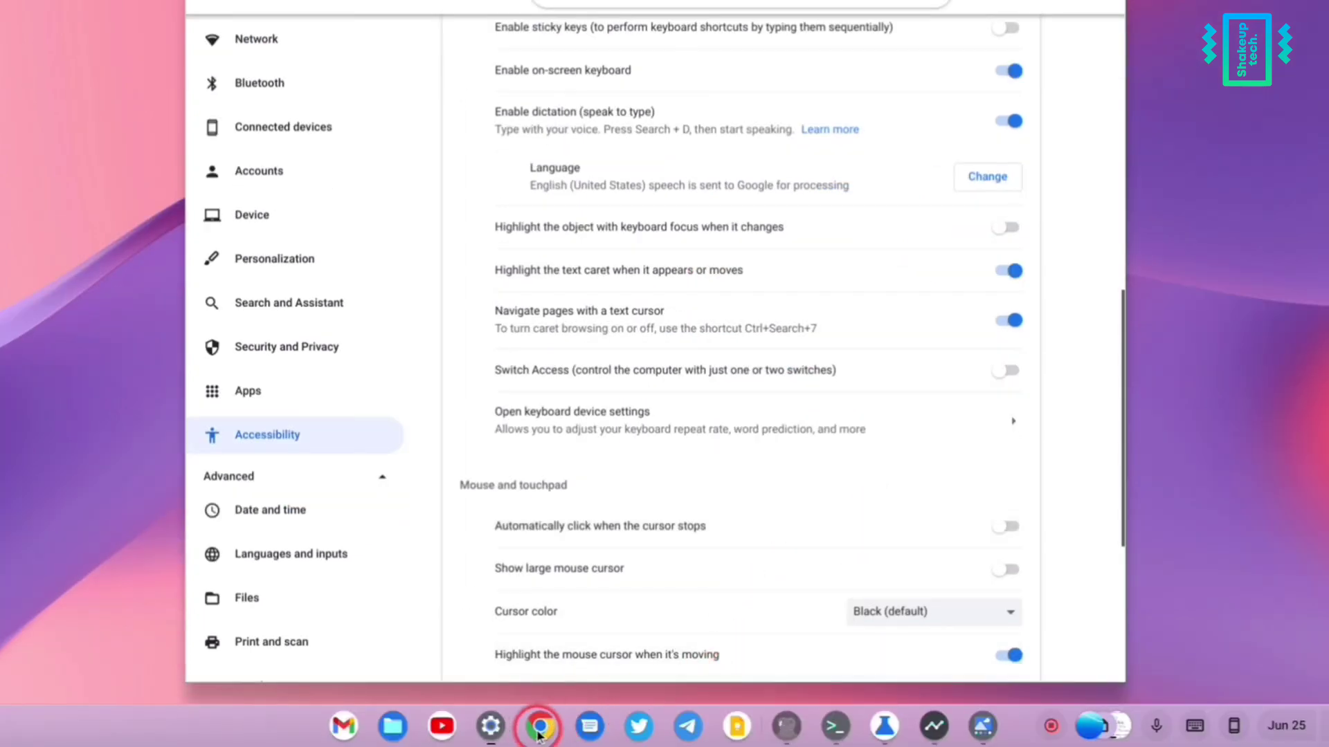
pyautogui.click(533, 730)
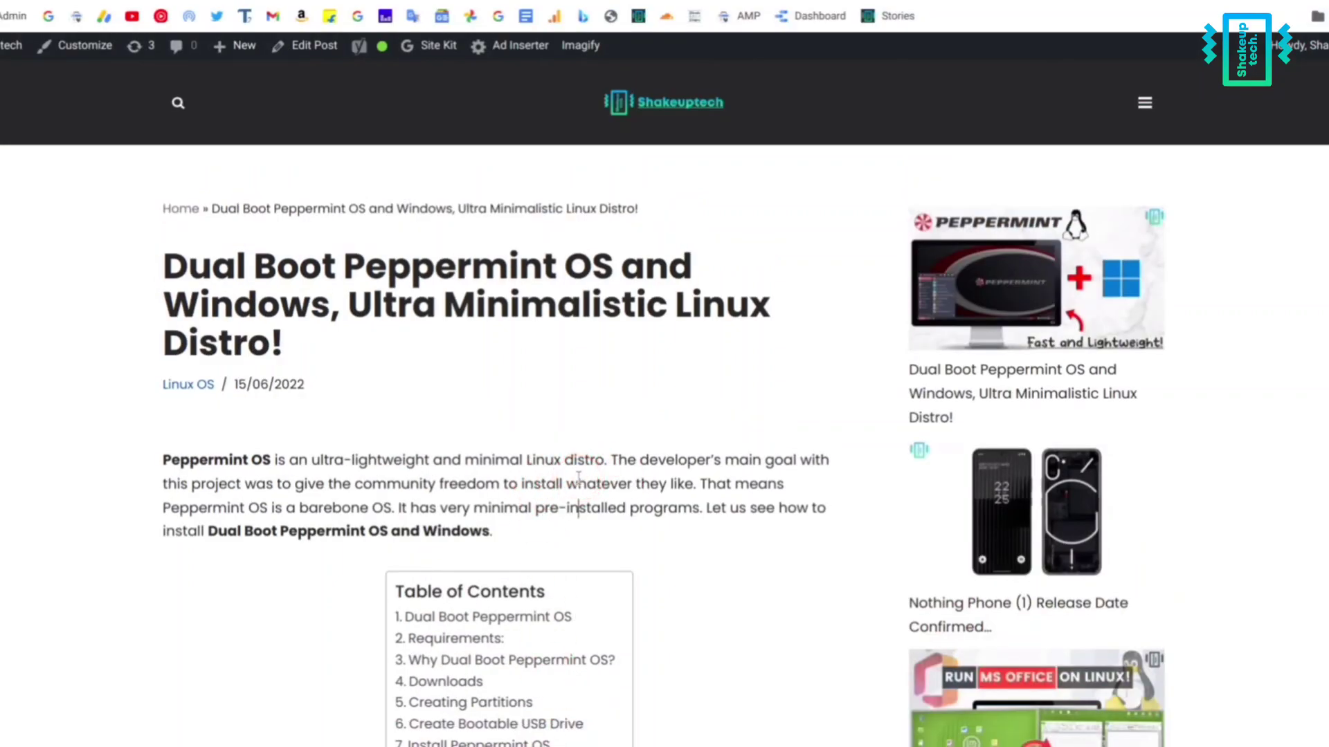
pyautogui.scroll(-5, 578, 478)
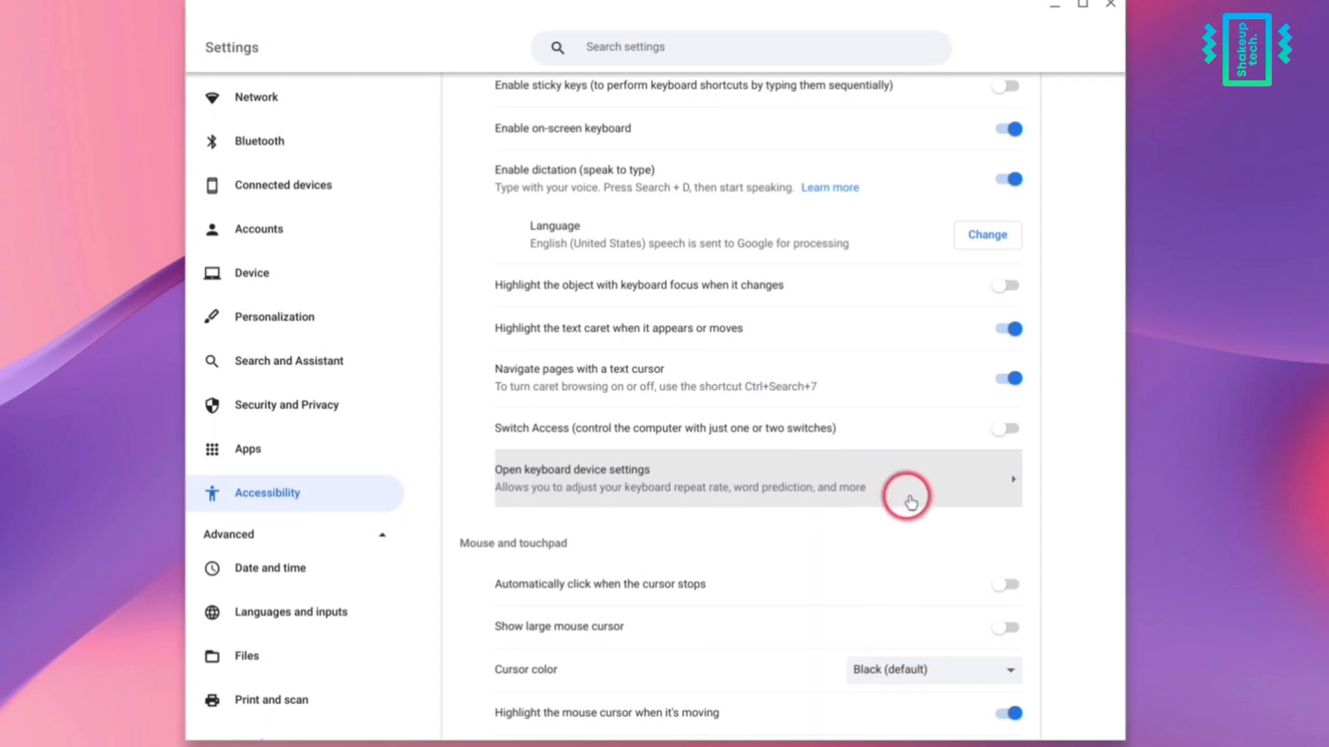
pyautogui.click(876, 497)
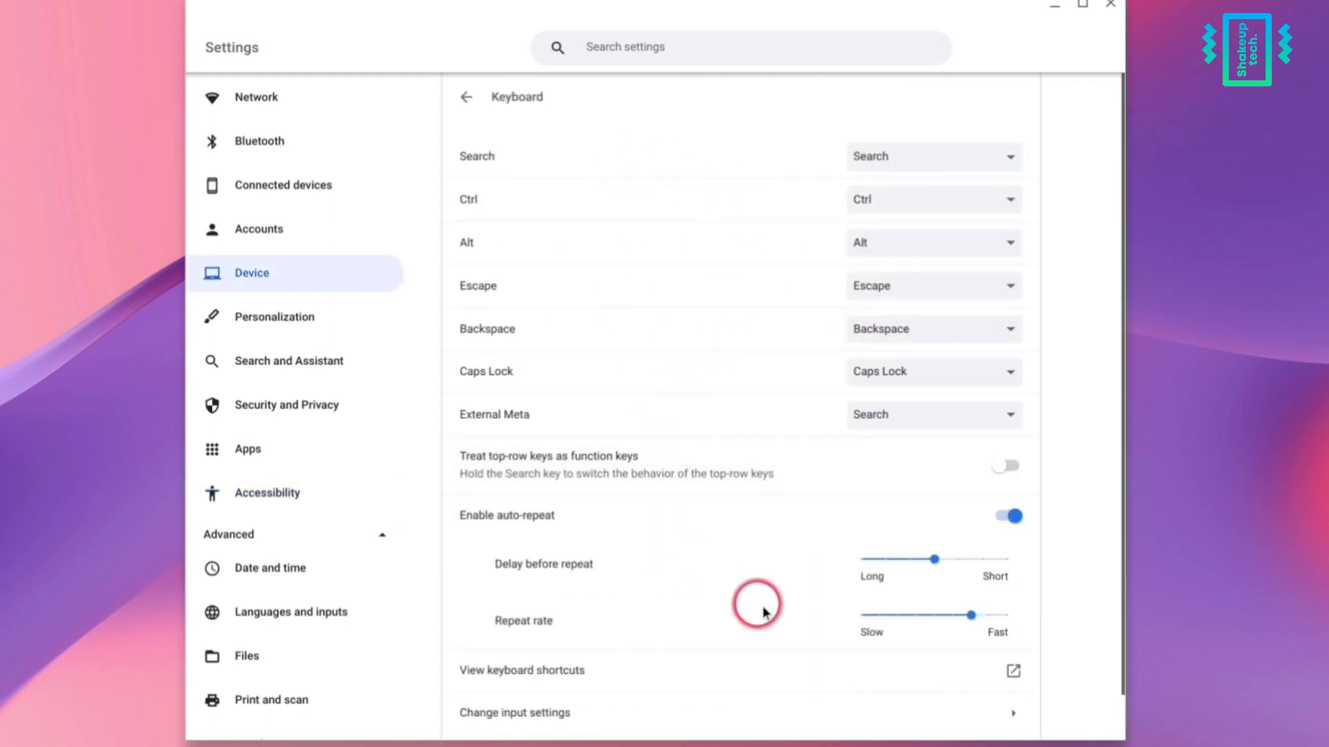
pyautogui.scroll(-1, 764, 616)
pyautogui.scroll(1, 753, 649)
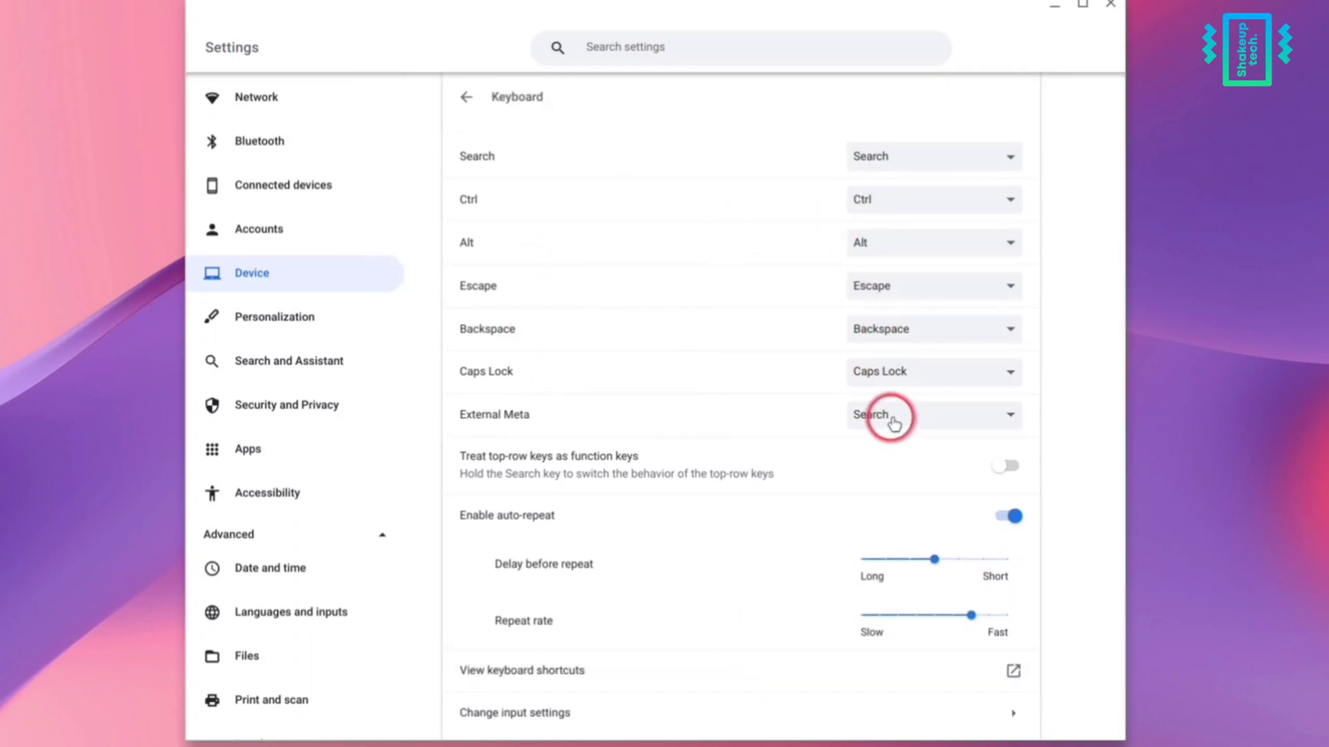
pyautogui.click(467, 98)
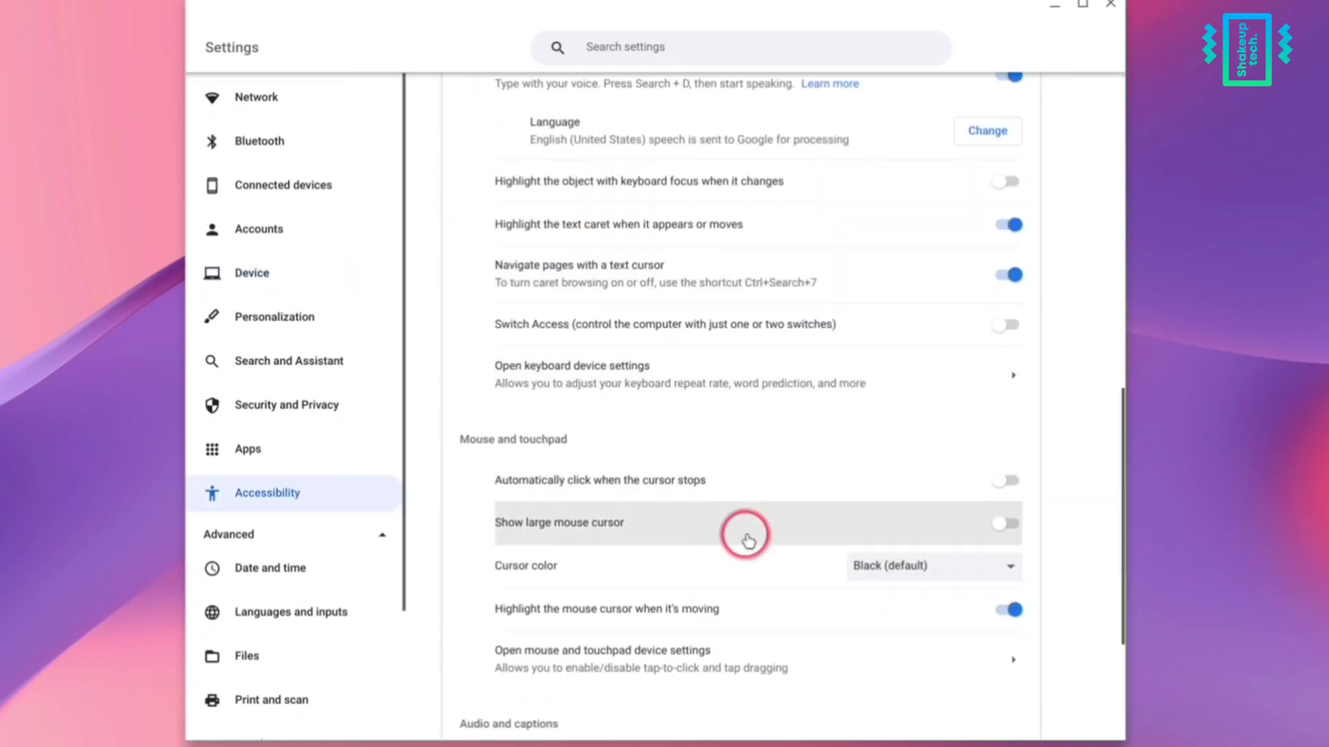
# Try Red as the cursor colour, then set it back to Black (default).
pyautogui.scroll(-3, 749, 534)
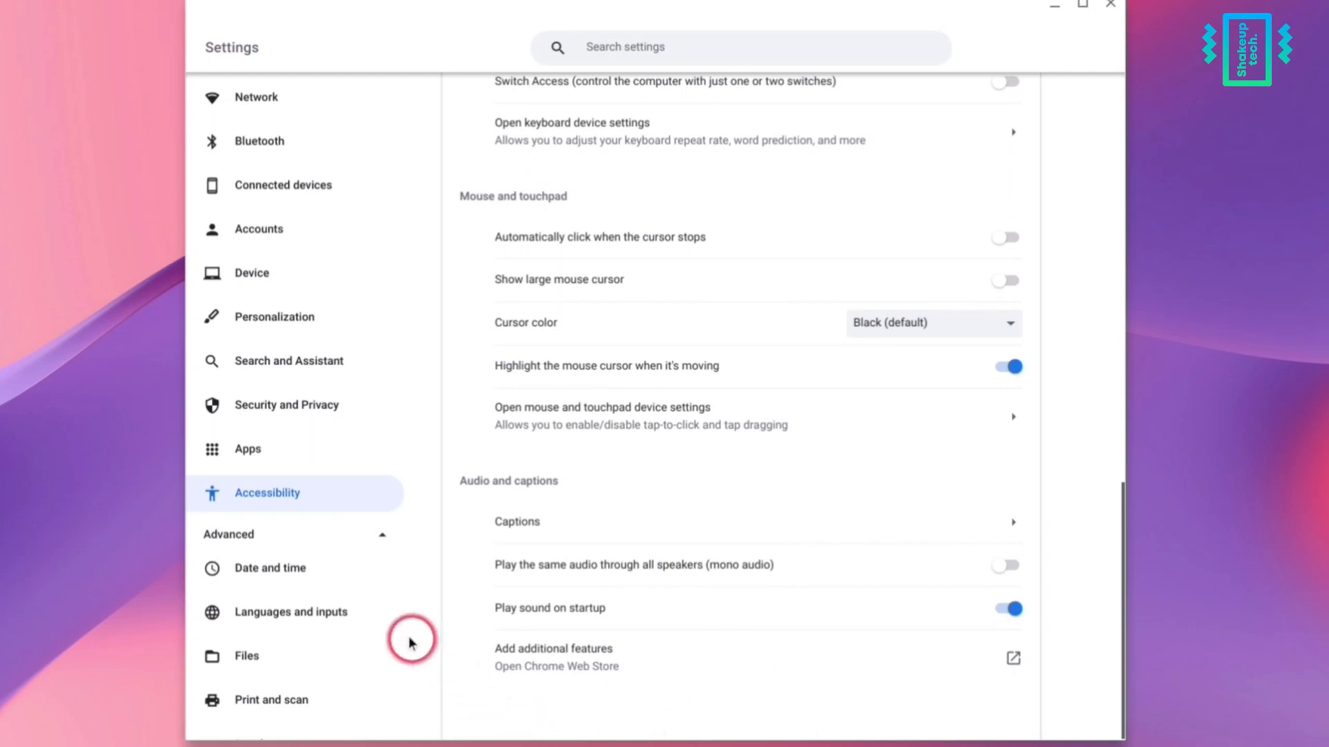
pyautogui.scroll(5, 694, 590)
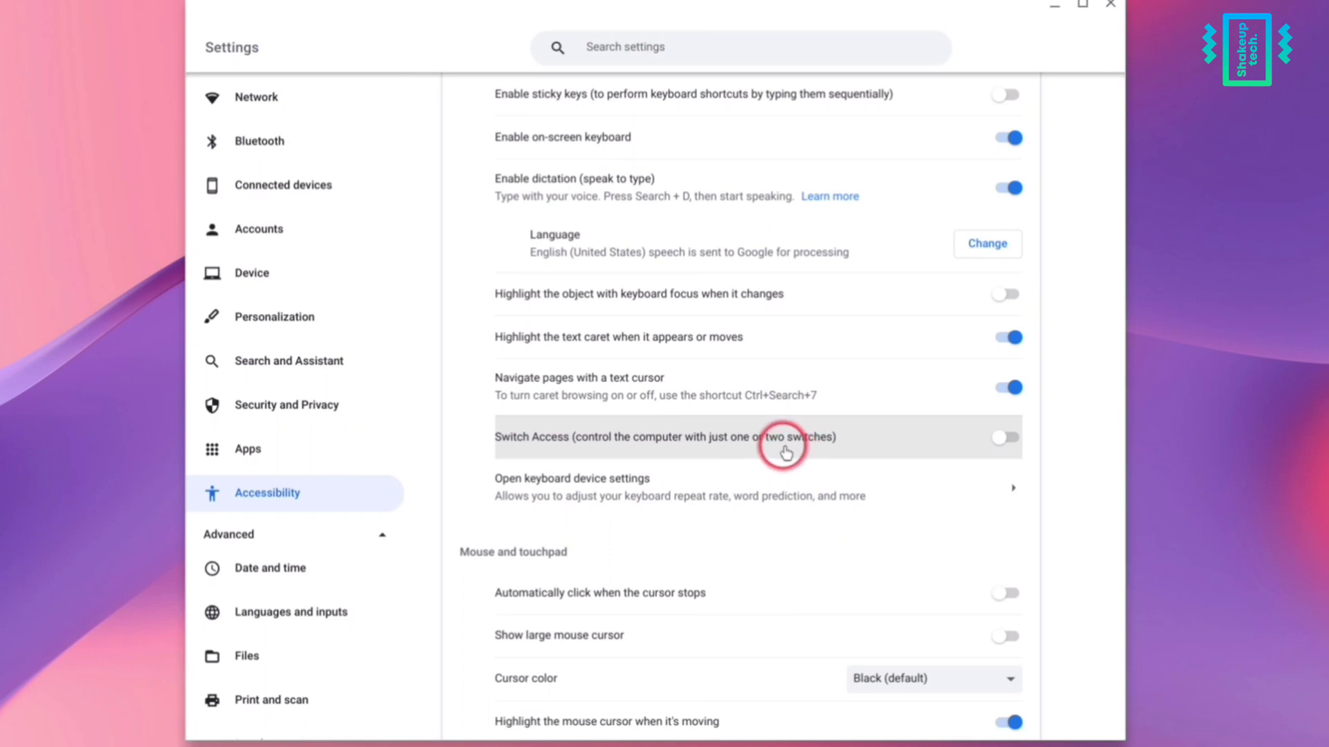
pyautogui.scroll(-3, 765, 484)
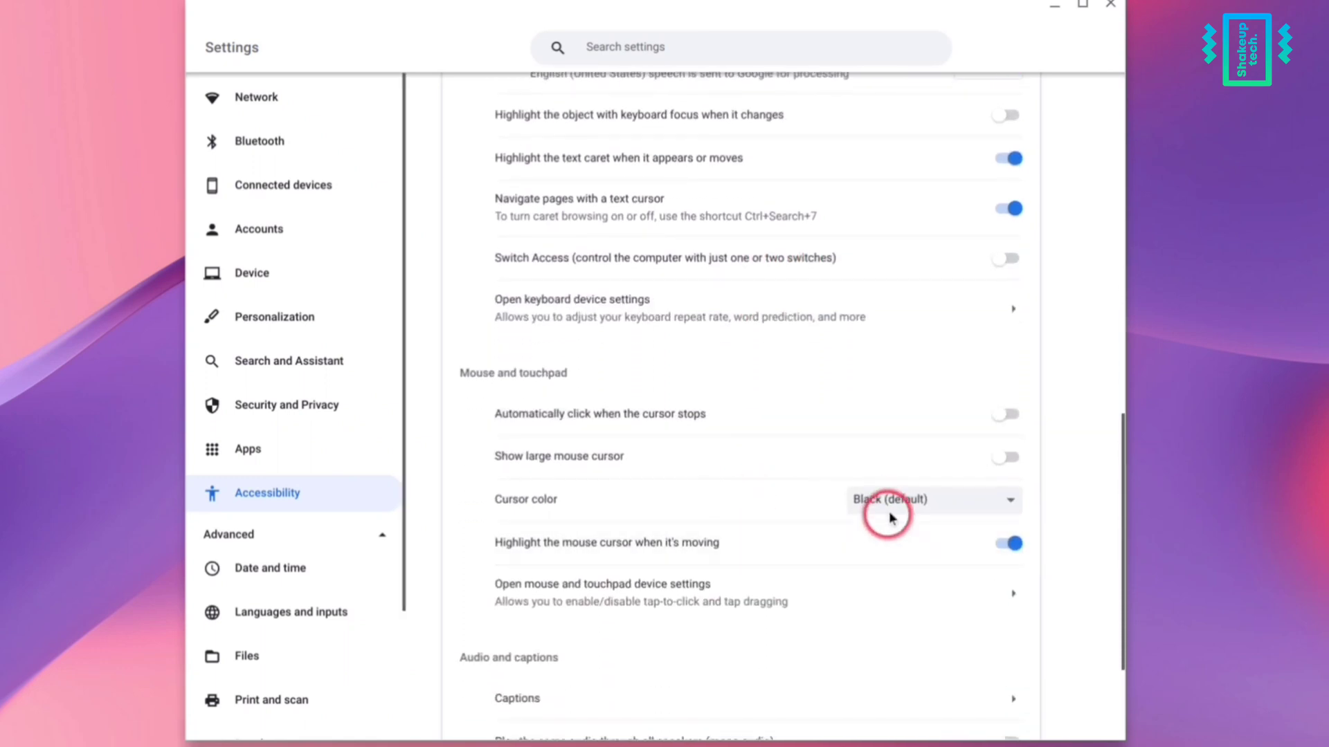
pyautogui.click(889, 501)
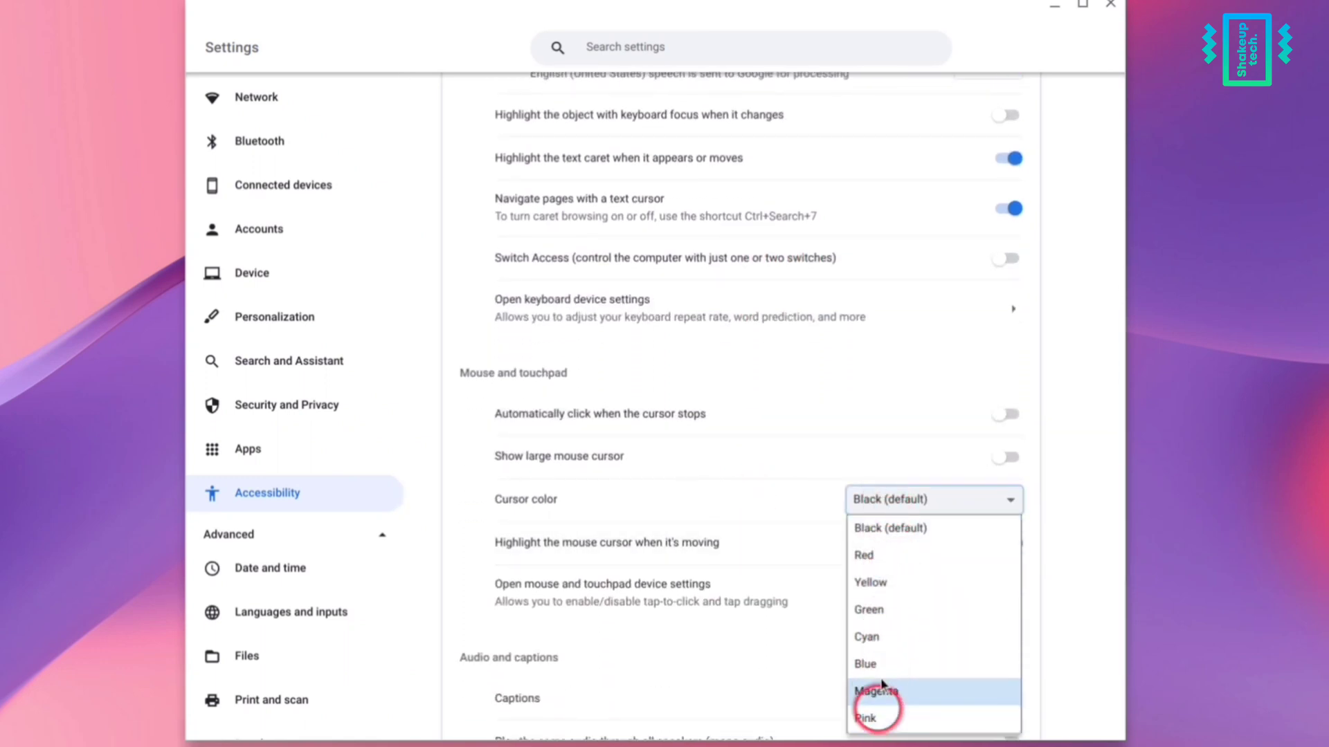
pyautogui.click(870, 557)
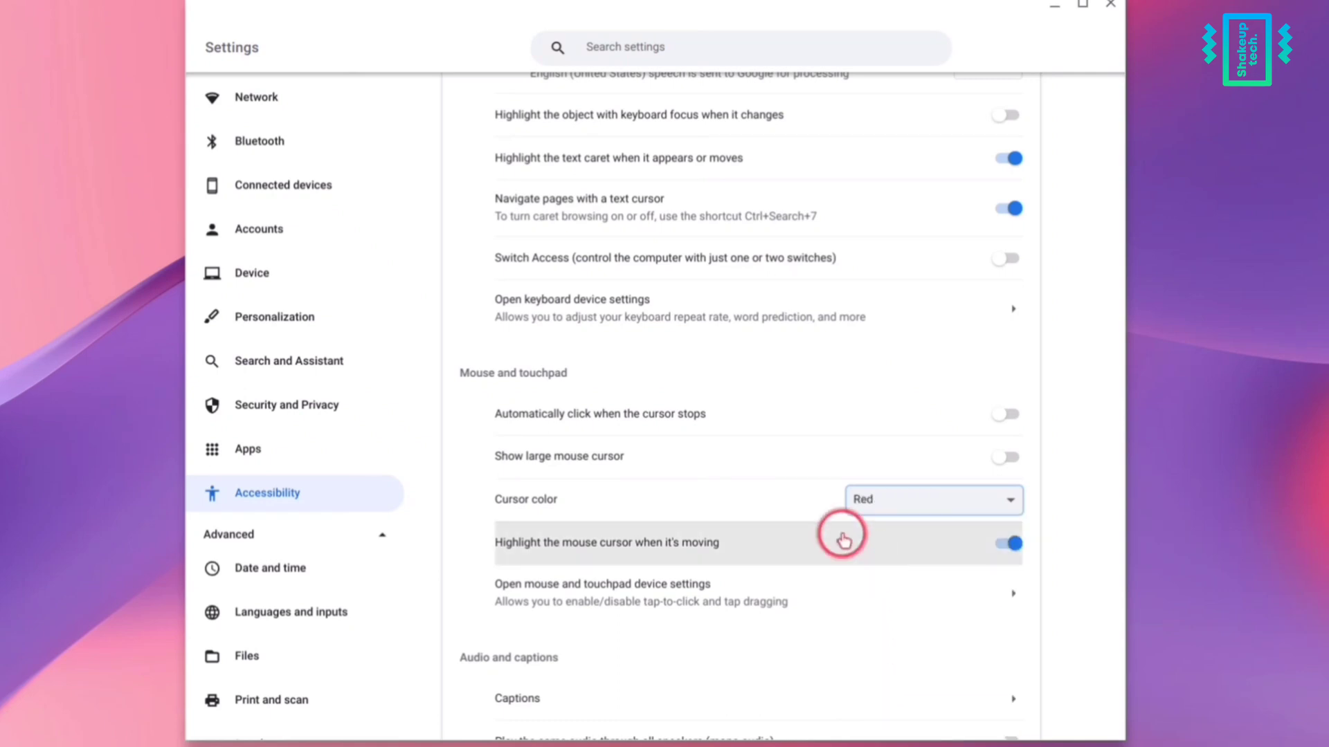
pyautogui.click(861, 506)
pyautogui.click(873, 531)
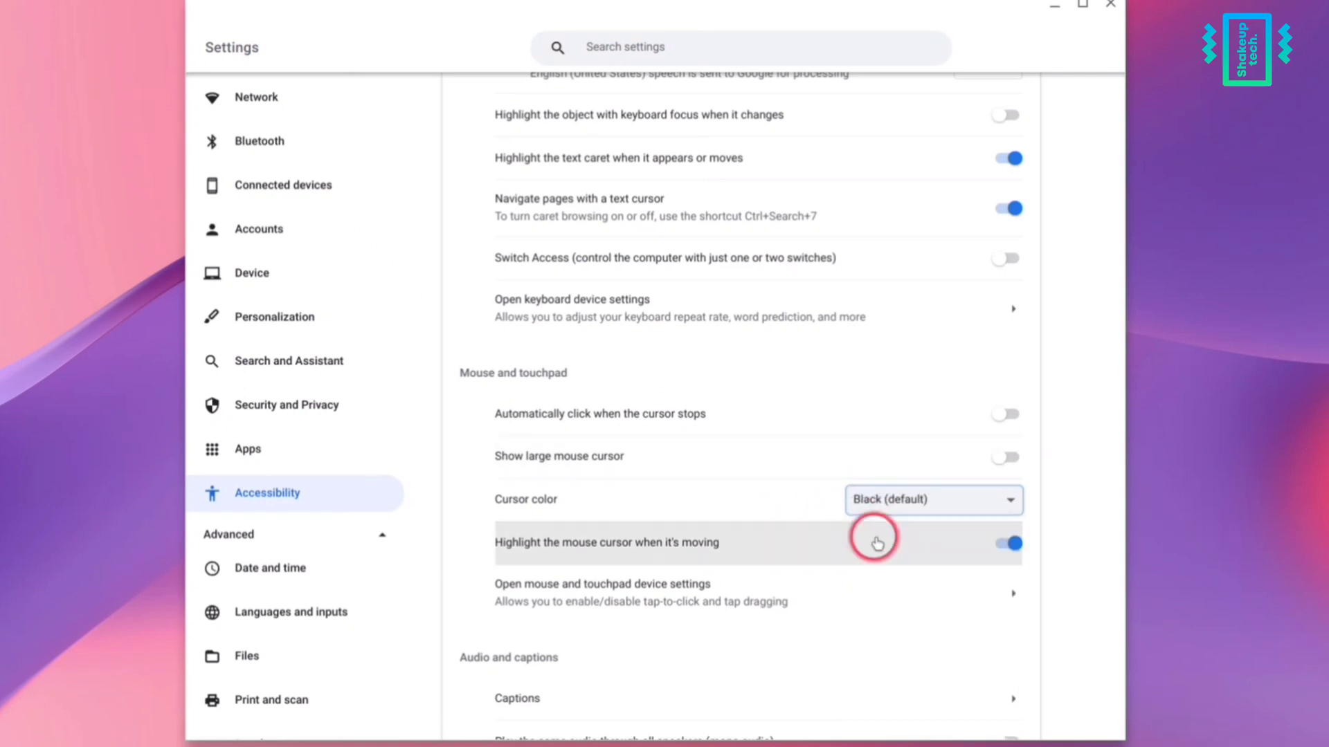
# Toggle the moving-cursor highlight off and back on, then minimize Settings.
pyautogui.click(983, 559)
pyautogui.click(967, 558)
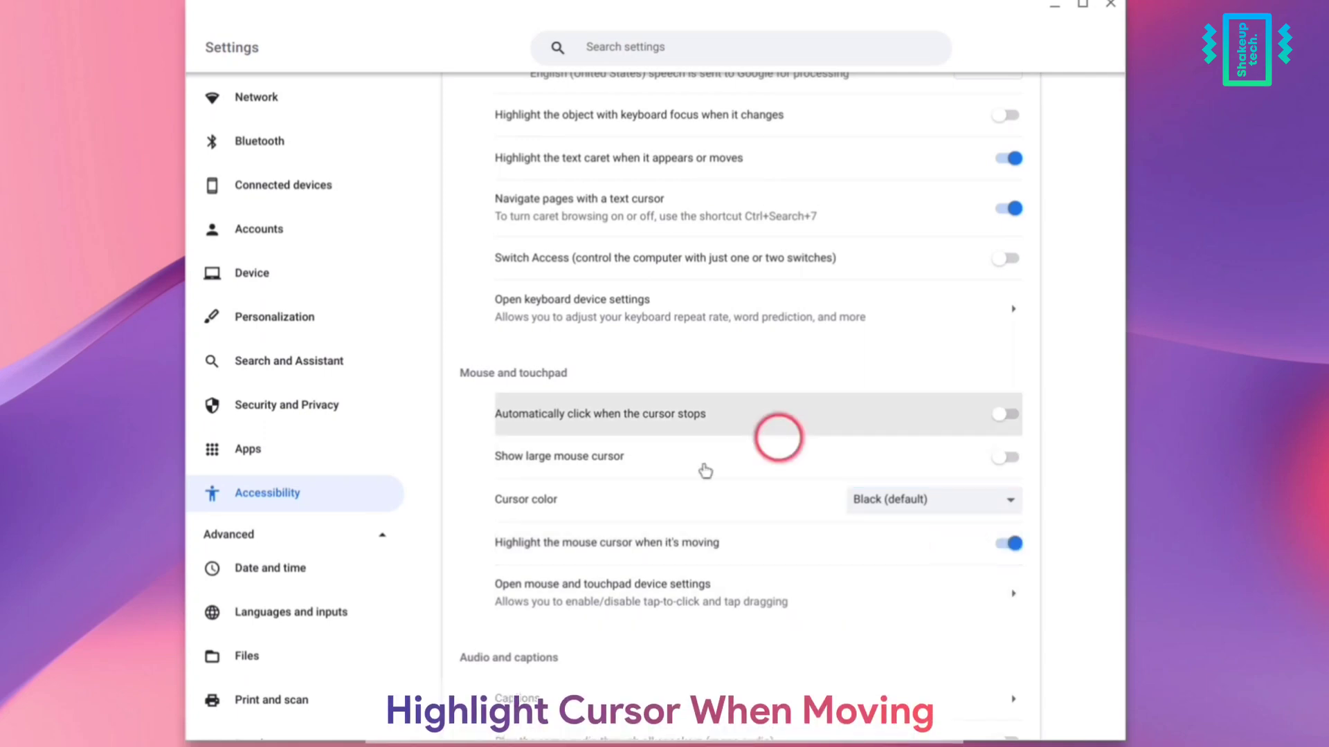
pyautogui.scroll(-2, 762, 588)
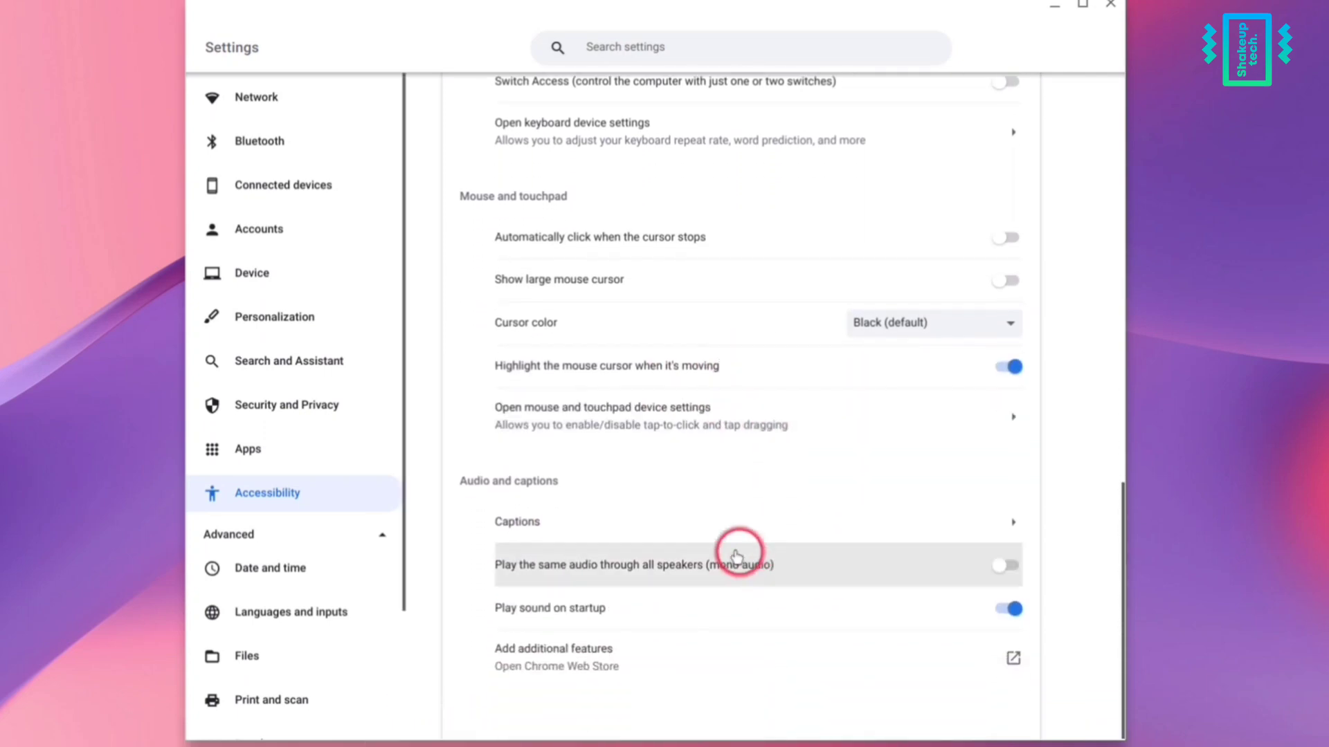
pyautogui.scroll(15, 765, 505)
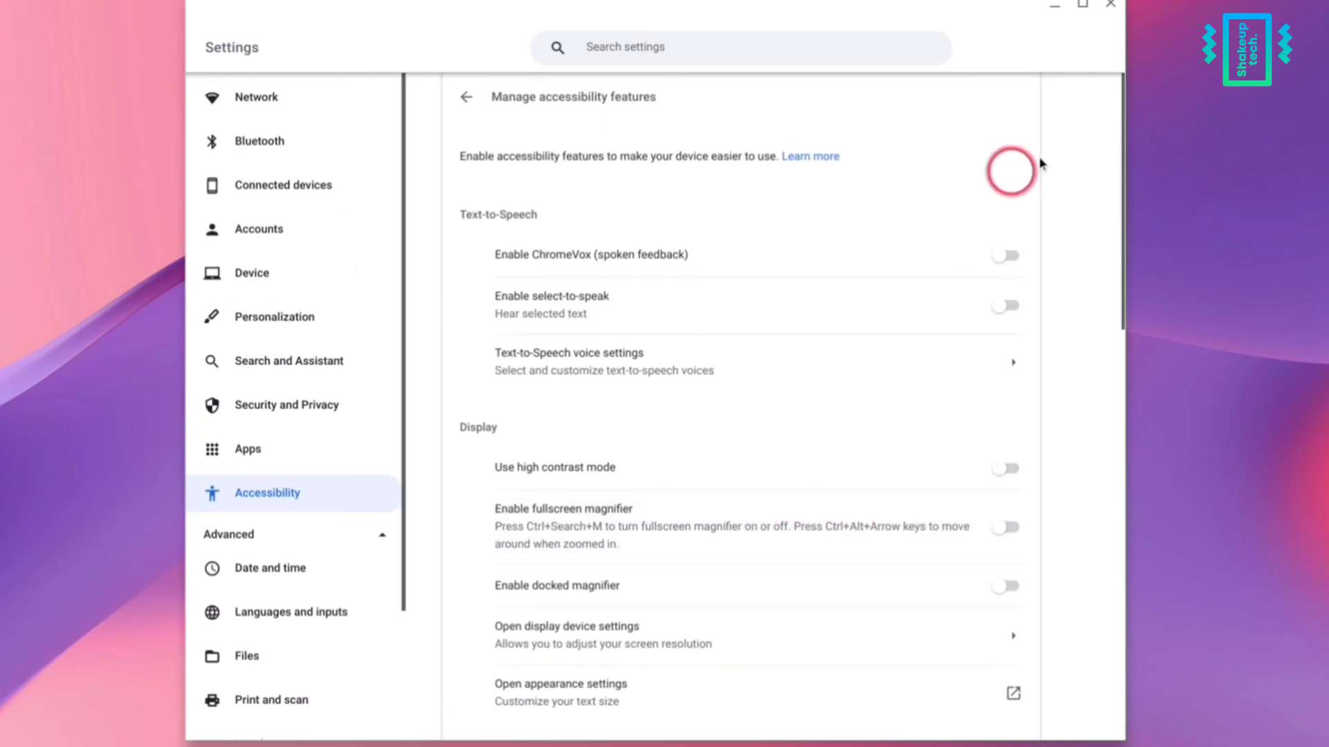
pyautogui.click(1053, 8)
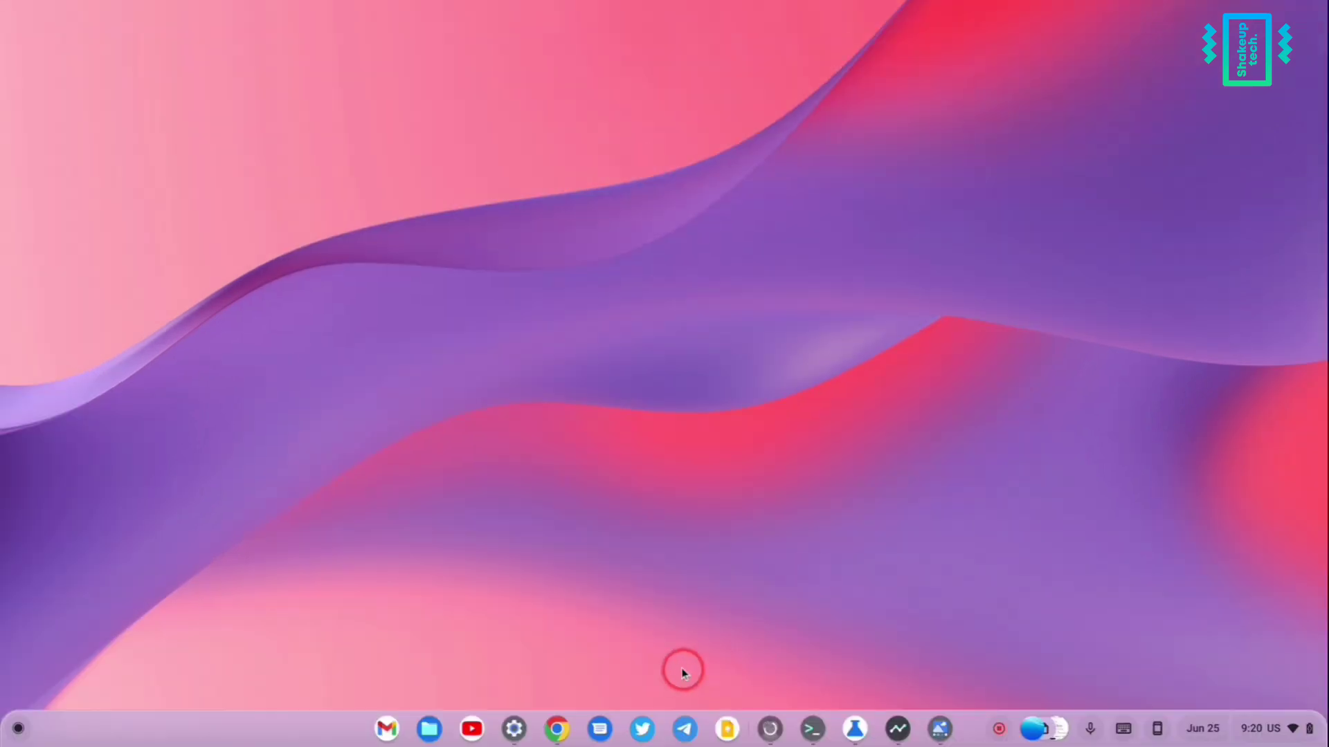
# Launch VLC media player from the launcher's Linux apps folder.
pyautogui.click(516, 729)
pyautogui.click(516, 729)
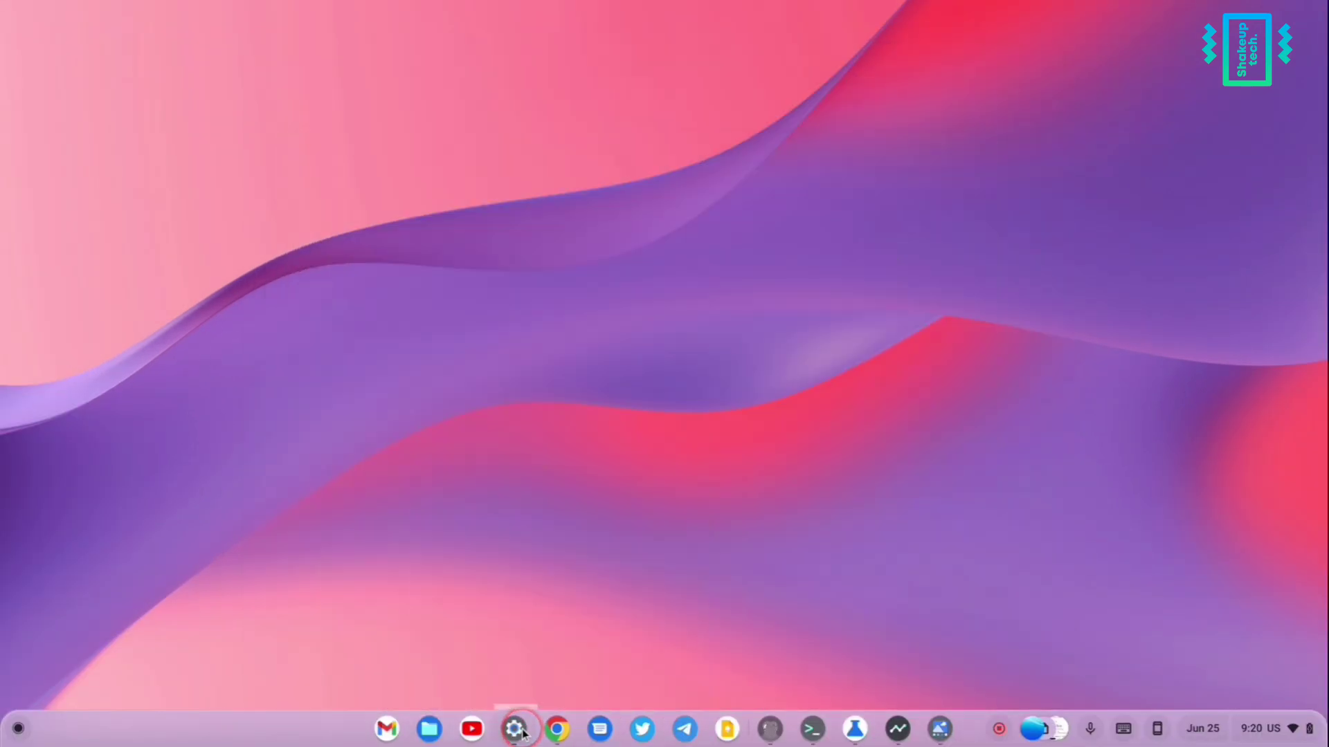
pyautogui.click(15, 730)
pyautogui.scroll(-5, 131, 484)
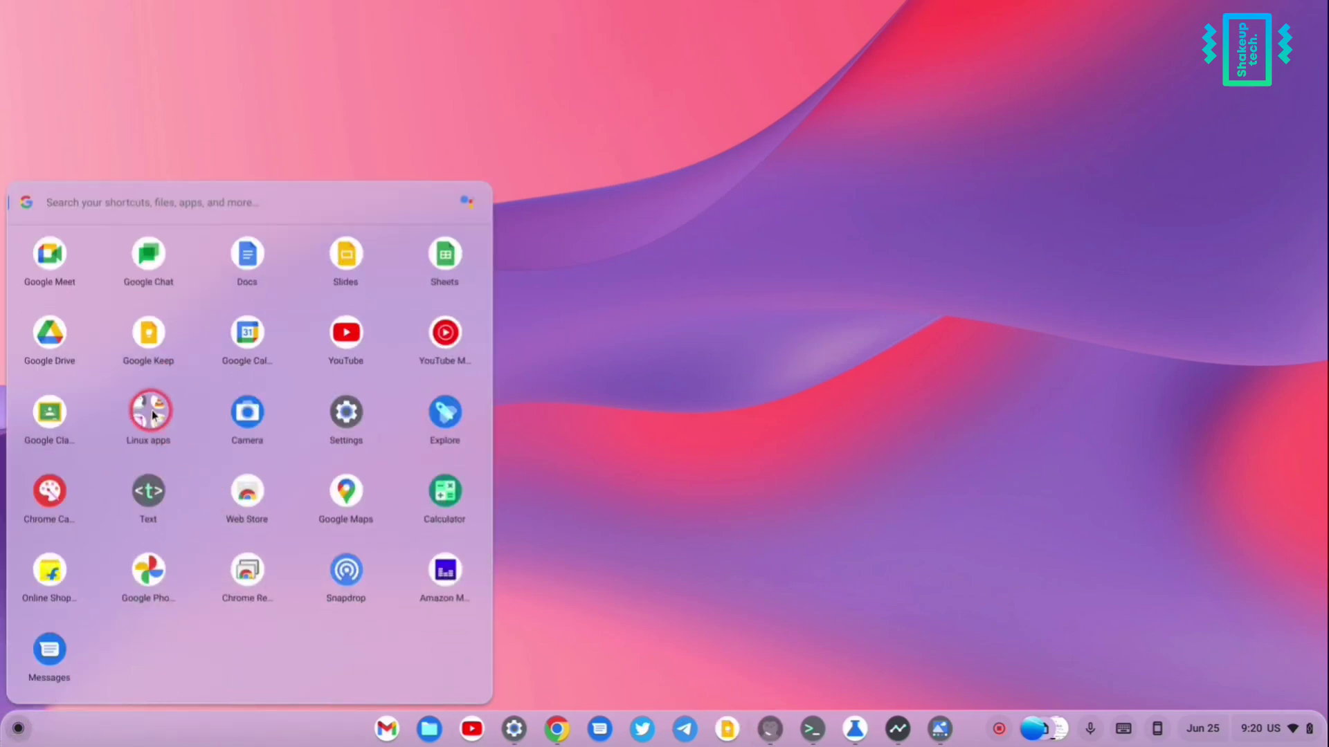
pyautogui.click(153, 416)
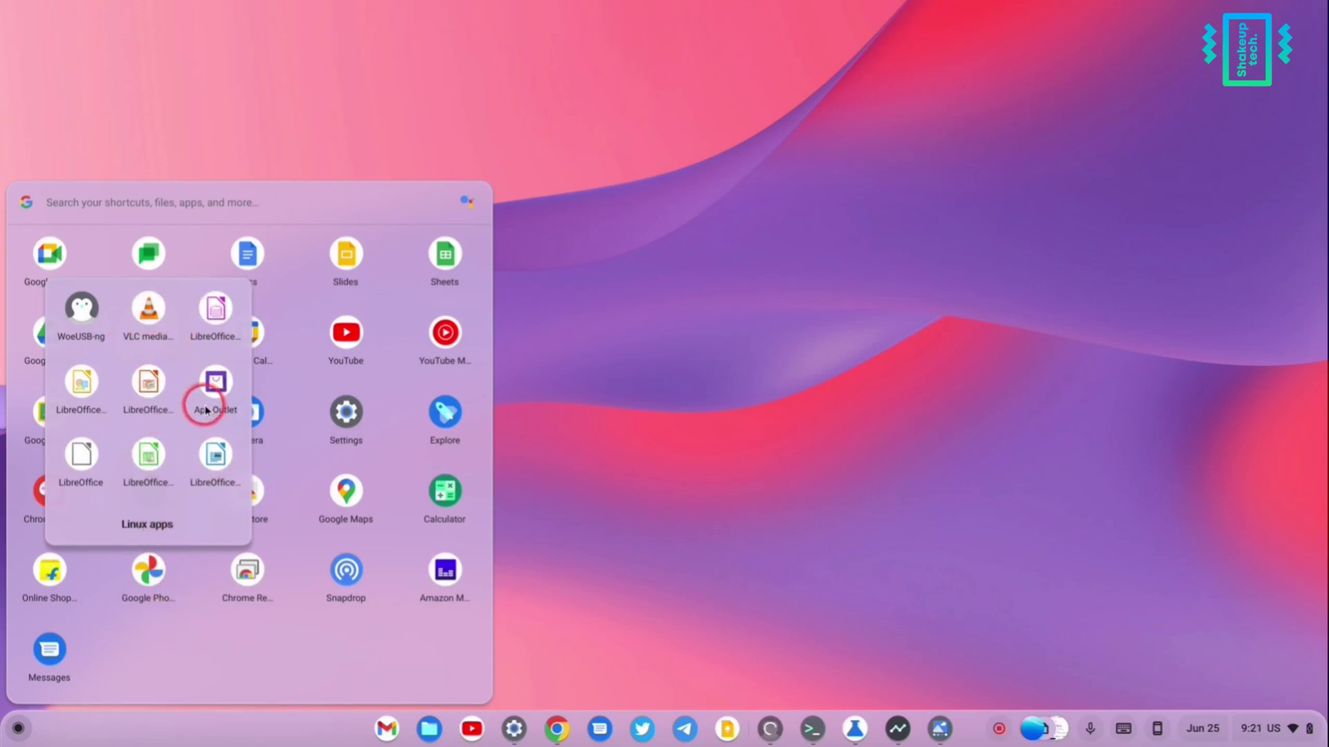
pyautogui.click(147, 315)
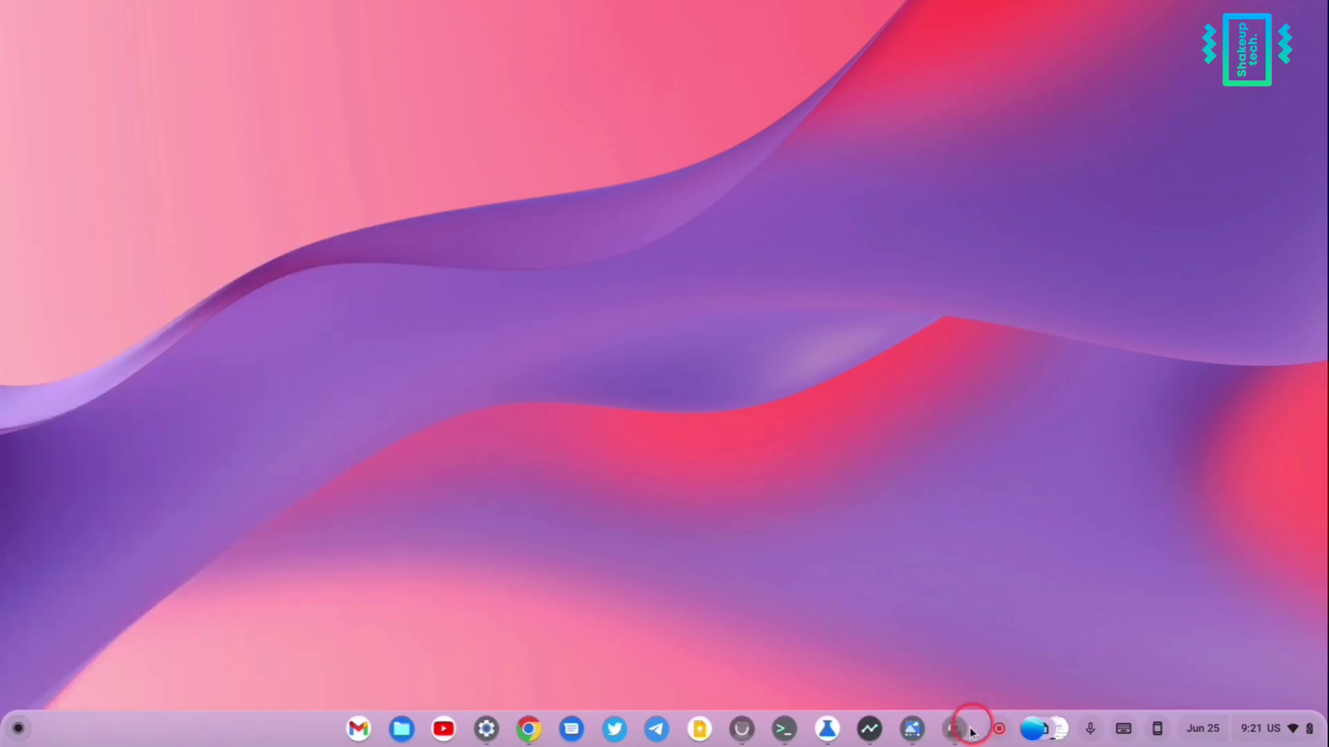
# Restore the VLC window from maximized and close it.
pyautogui.click(19, 727)
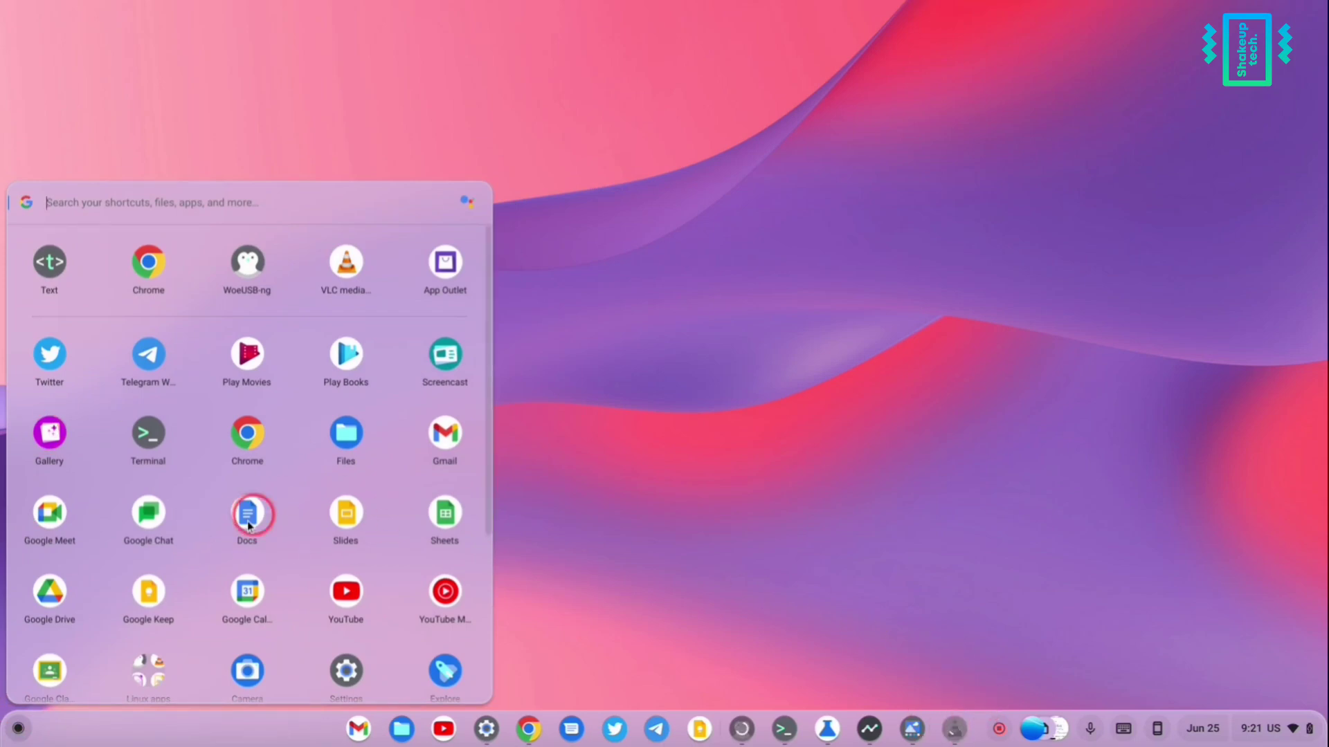
pyautogui.scroll(-4, 195, 284)
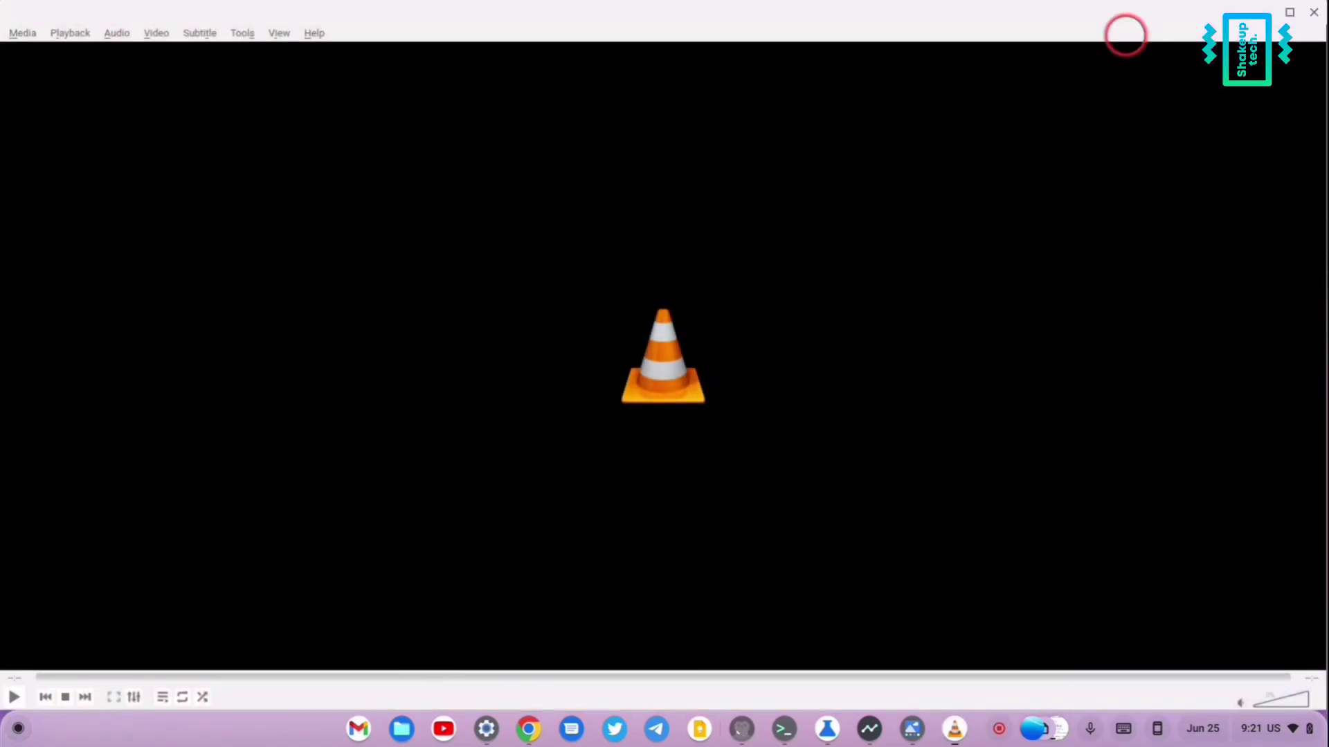
pyautogui.moveTo(1116, 27)
pyautogui.mouseDown()
pyautogui.moveTo(1068, 89)
pyautogui.moveTo(1122, 50)
pyautogui.mouseUp()
pyautogui.click(1312, 43)
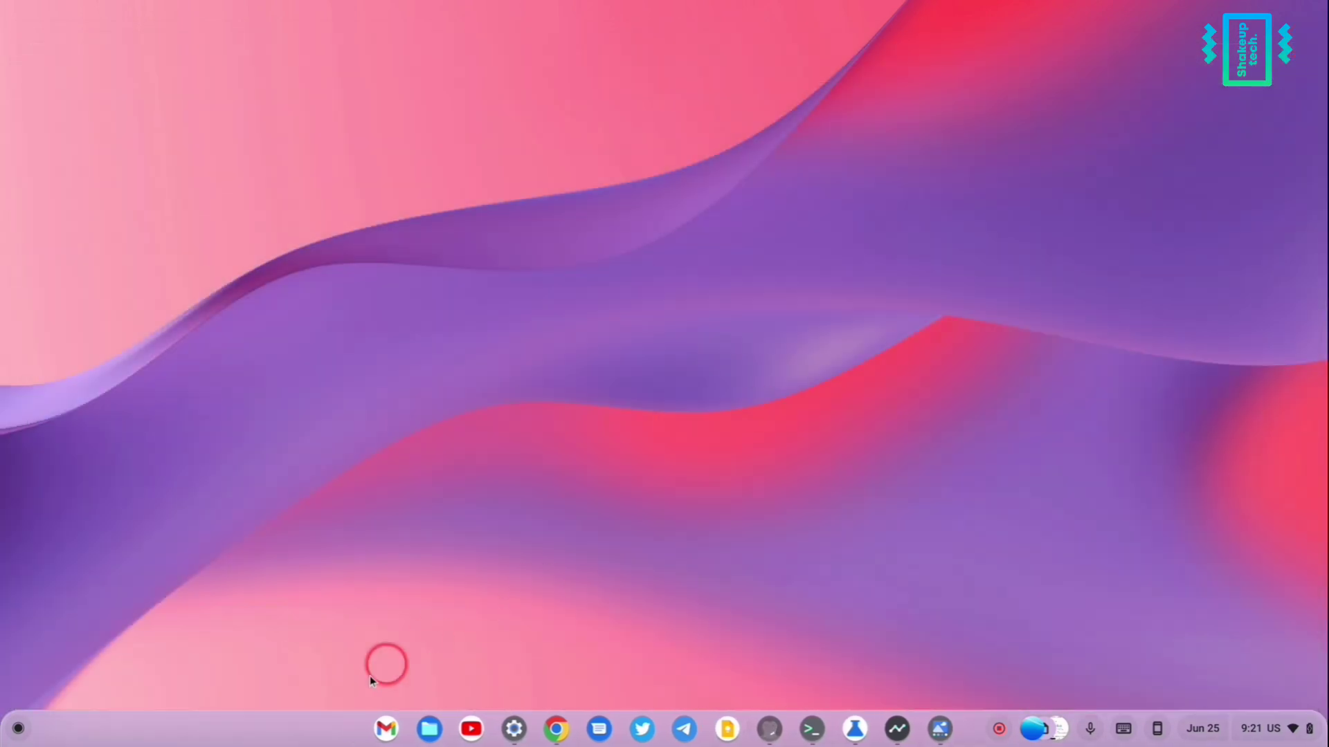
# Find Gallery in the launcher's app grid and launch it.
pyautogui.click(13, 738)
pyautogui.scroll(-5, 273, 539)
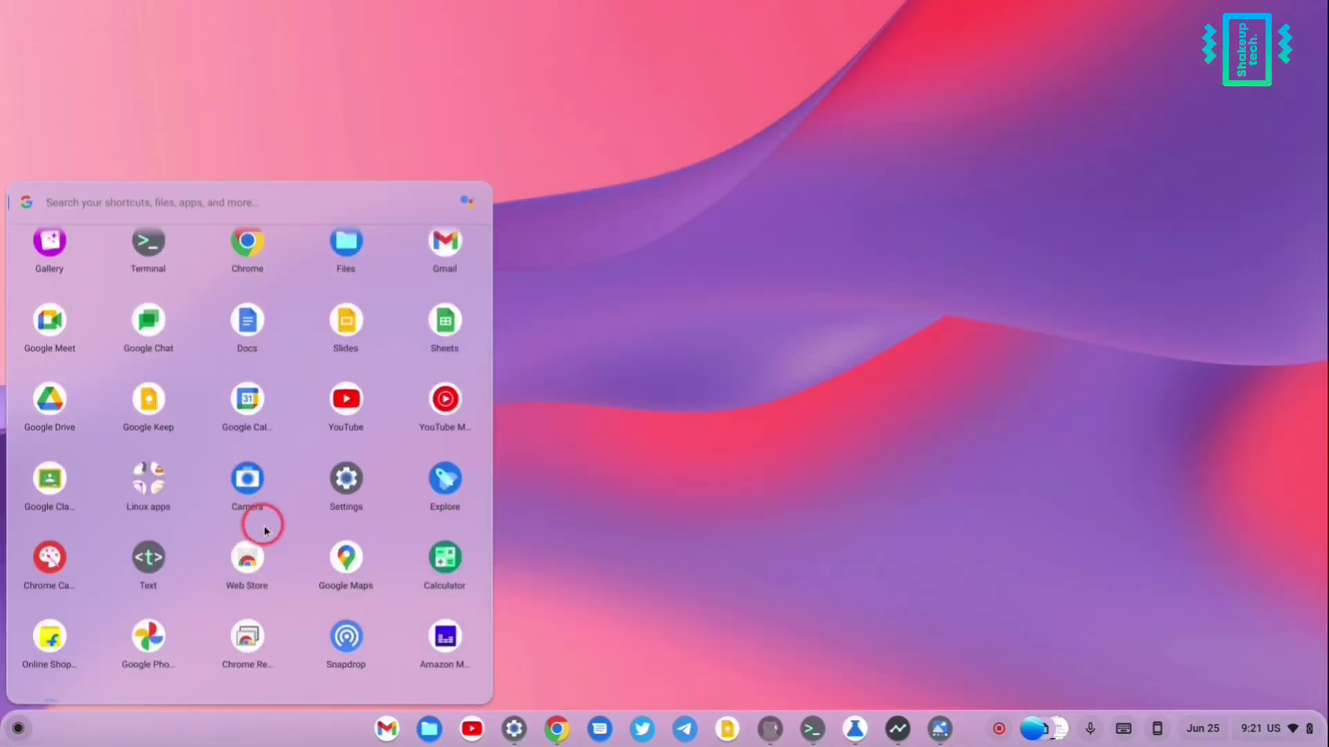
pyautogui.scroll(3, 265, 531)
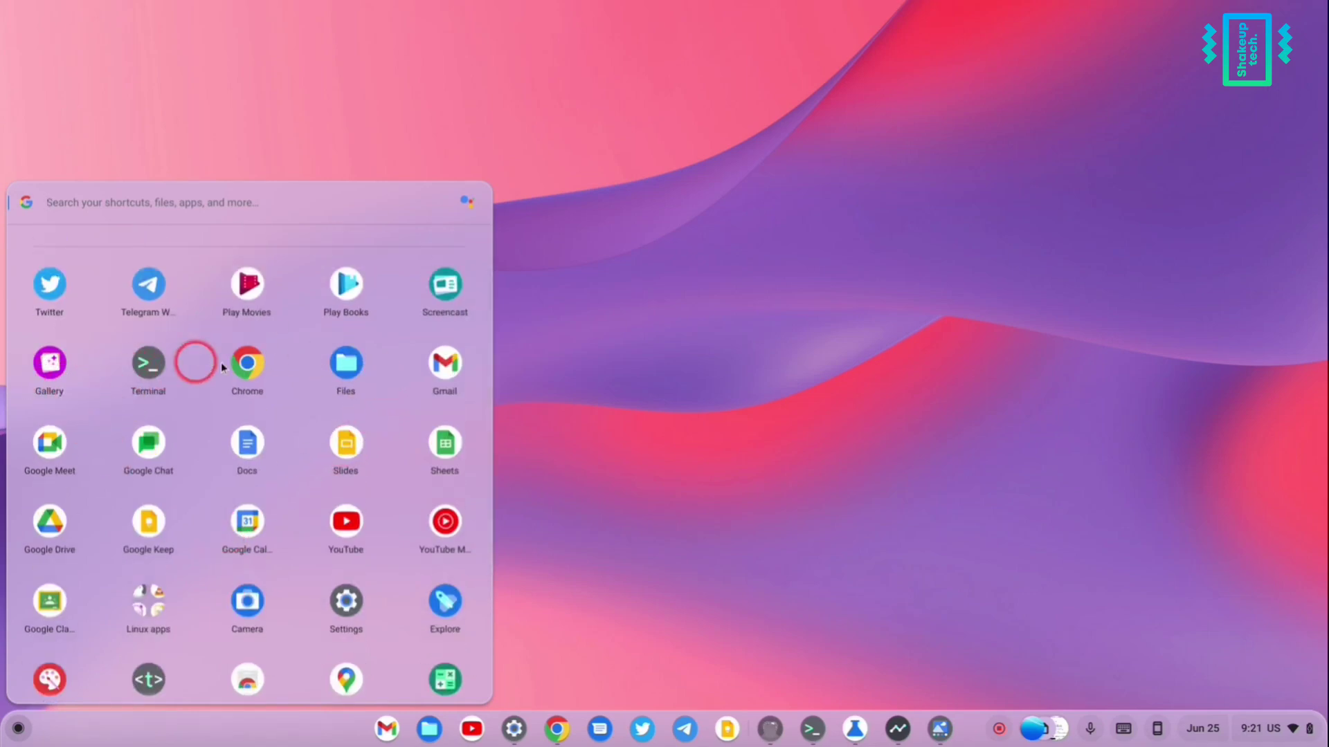
pyautogui.scroll(-2, 115, 470)
pyautogui.scroll(2, 124, 454)
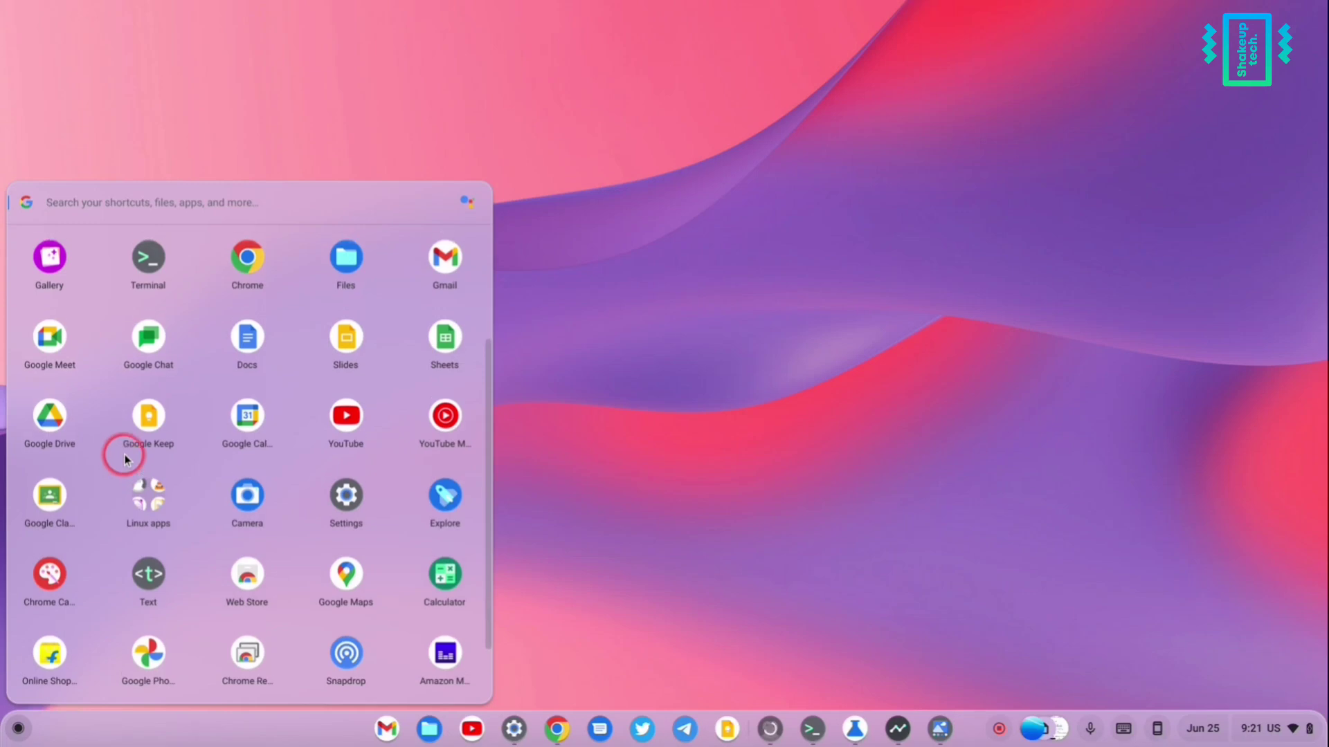
pyautogui.click(55, 346)
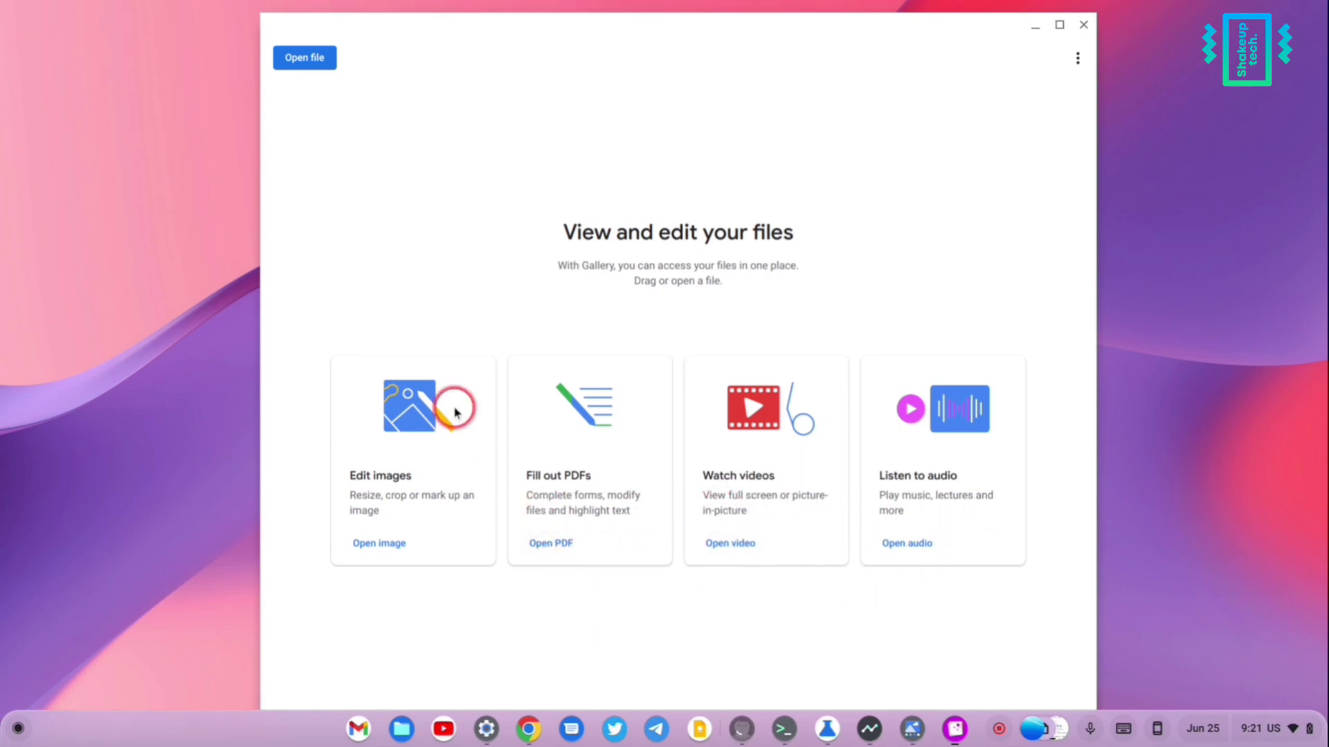
# Open the image 'linux on chrome os shakeuptech.webp' in Gallery.
pyautogui.click(316, 67)
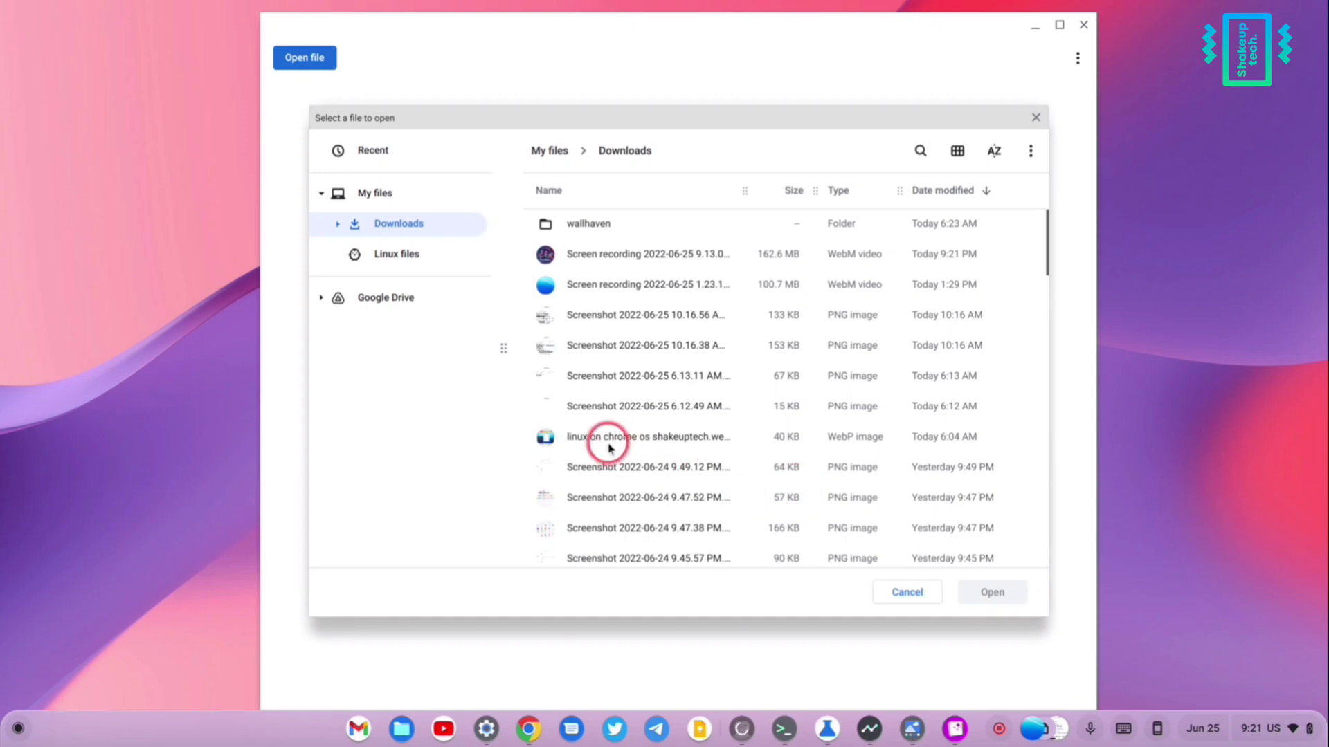
pyautogui.click(672, 443)
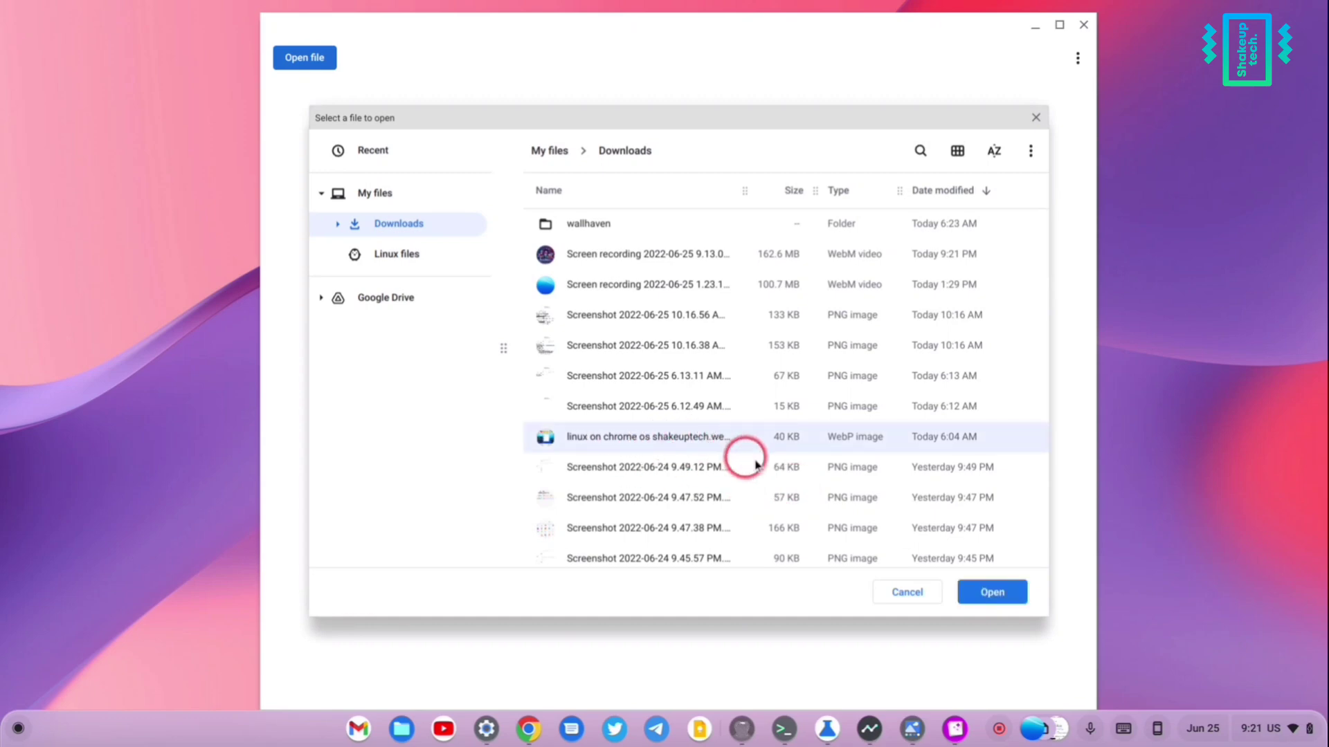
pyautogui.click(994, 592)
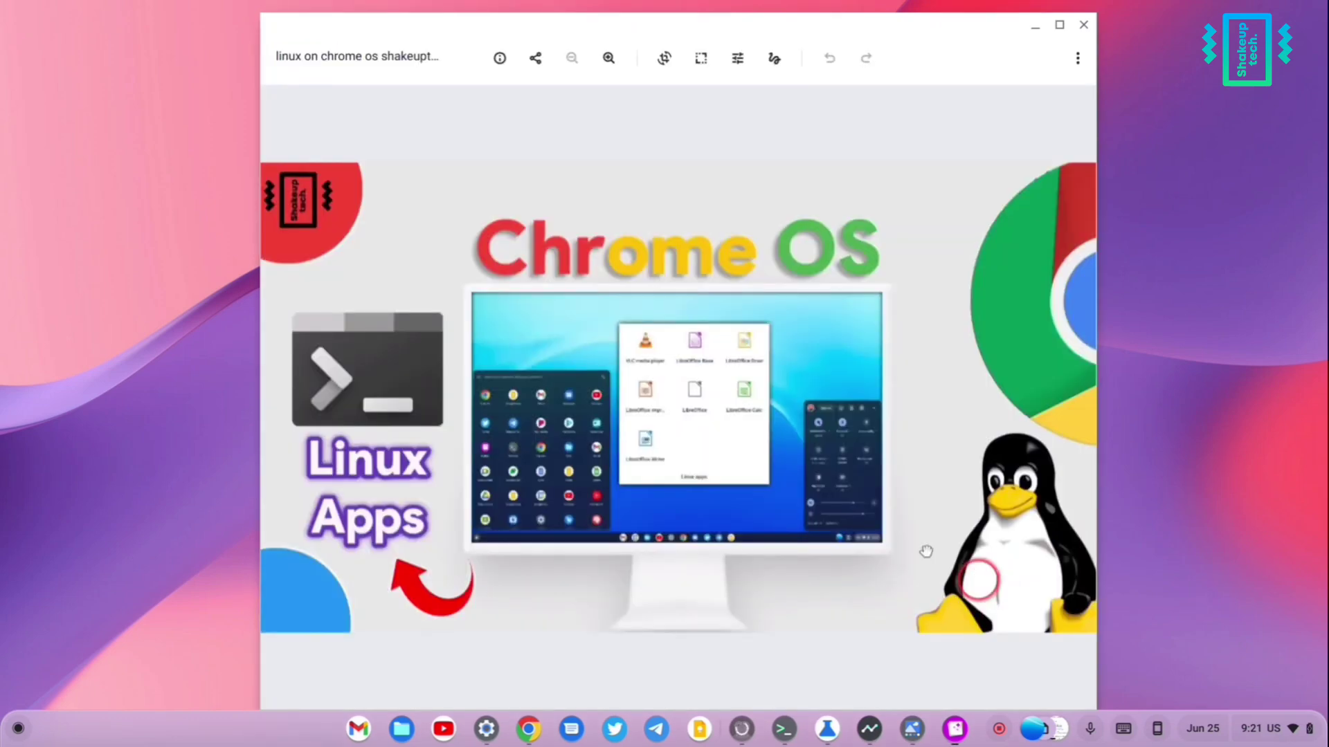
# Draw a red pen loop over the monitor and a highlighter stroke across the Chrome logo.
pyautogui.click(778, 60)
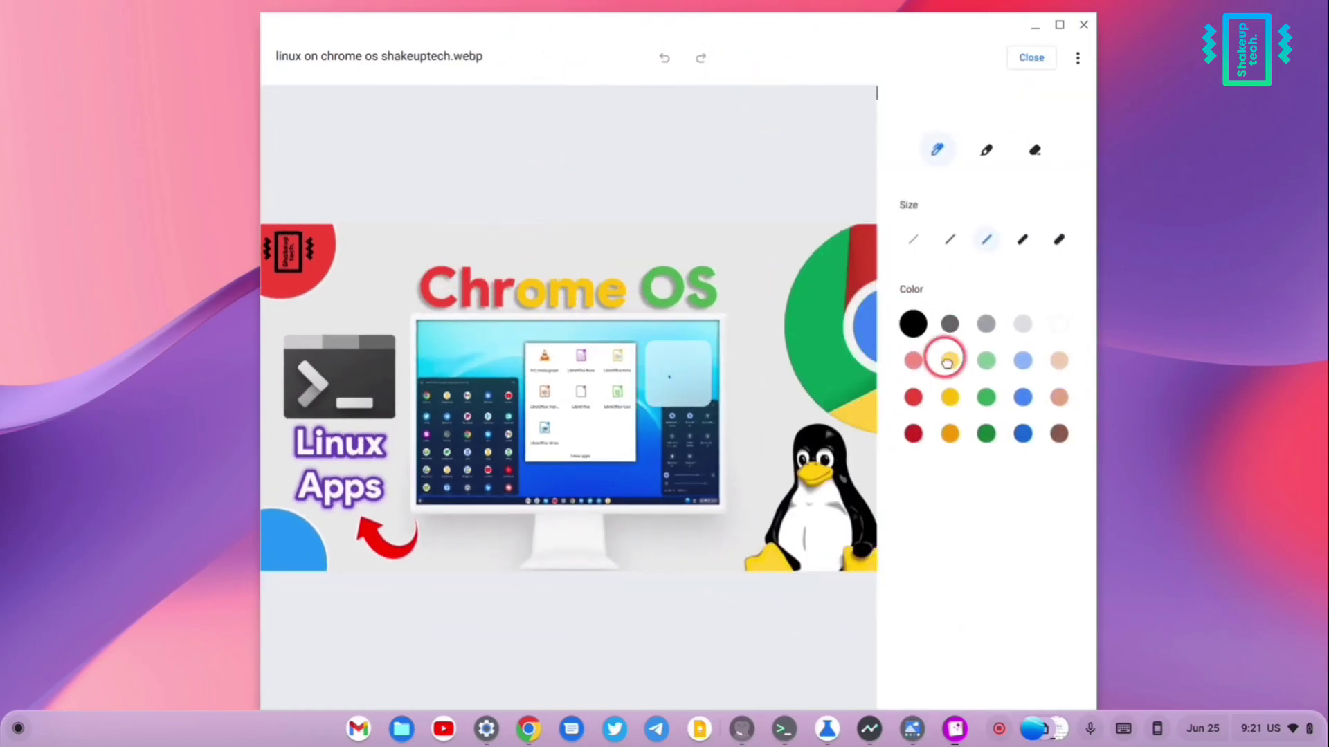
pyautogui.click(913, 397)
pyautogui.moveTo(574, 291)
pyautogui.mouseDown()
pyautogui.moveTo(644, 311)
pyautogui.moveTo(692, 349)
pyautogui.moveTo(734, 450)
pyautogui.moveTo(488, 443)
pyautogui.mouseUp()
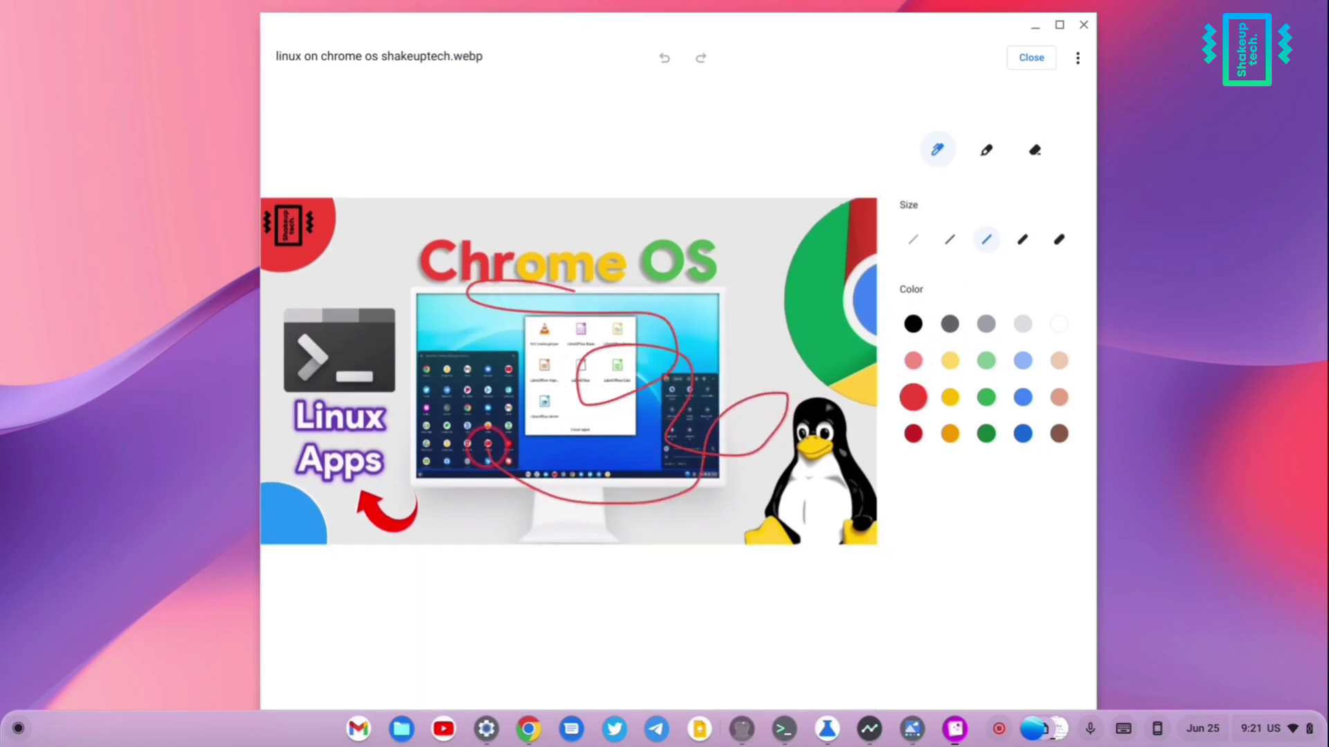
pyautogui.click(978, 173)
pyautogui.moveTo(813, 225)
pyautogui.mouseDown()
pyautogui.moveTo(723, 332)
pyautogui.moveTo(807, 341)
pyautogui.mouseUp()
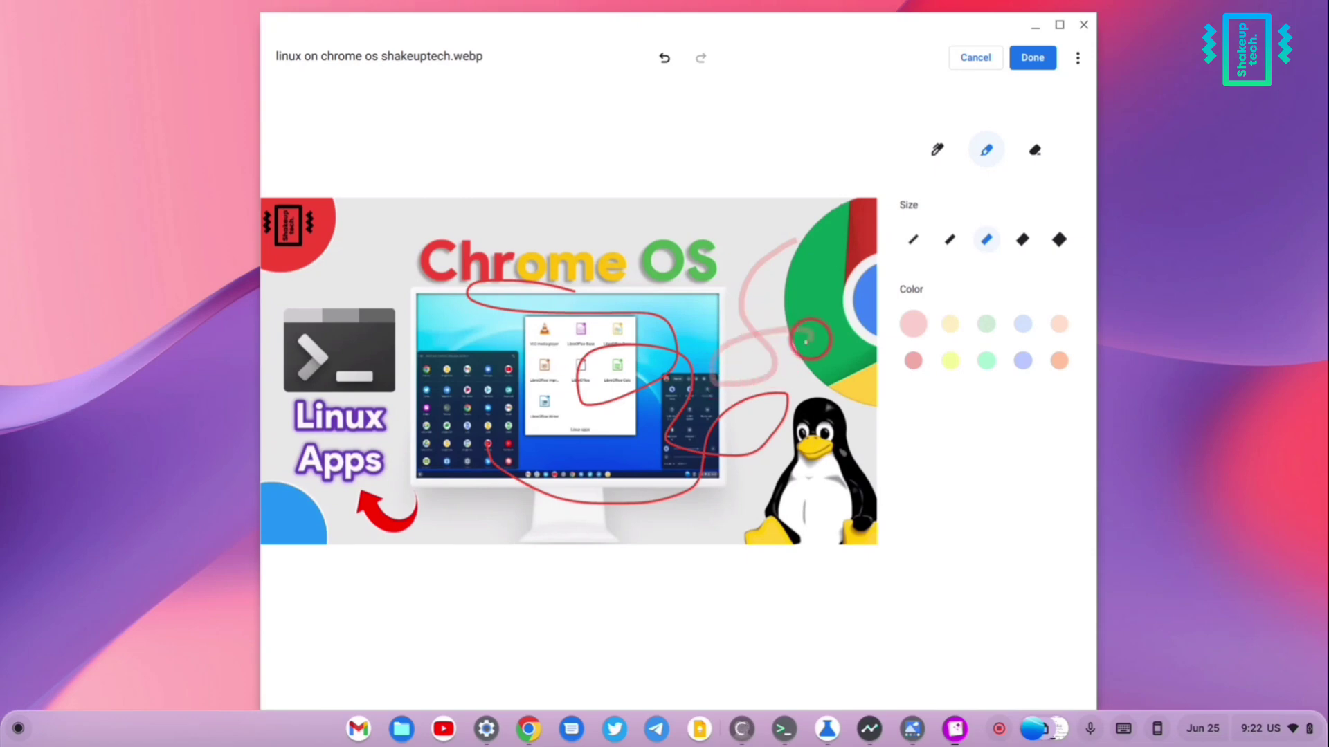
# Discard the markup, glance at the resize dimensions, then zoom in twice and out once.
pyautogui.click(961, 59)
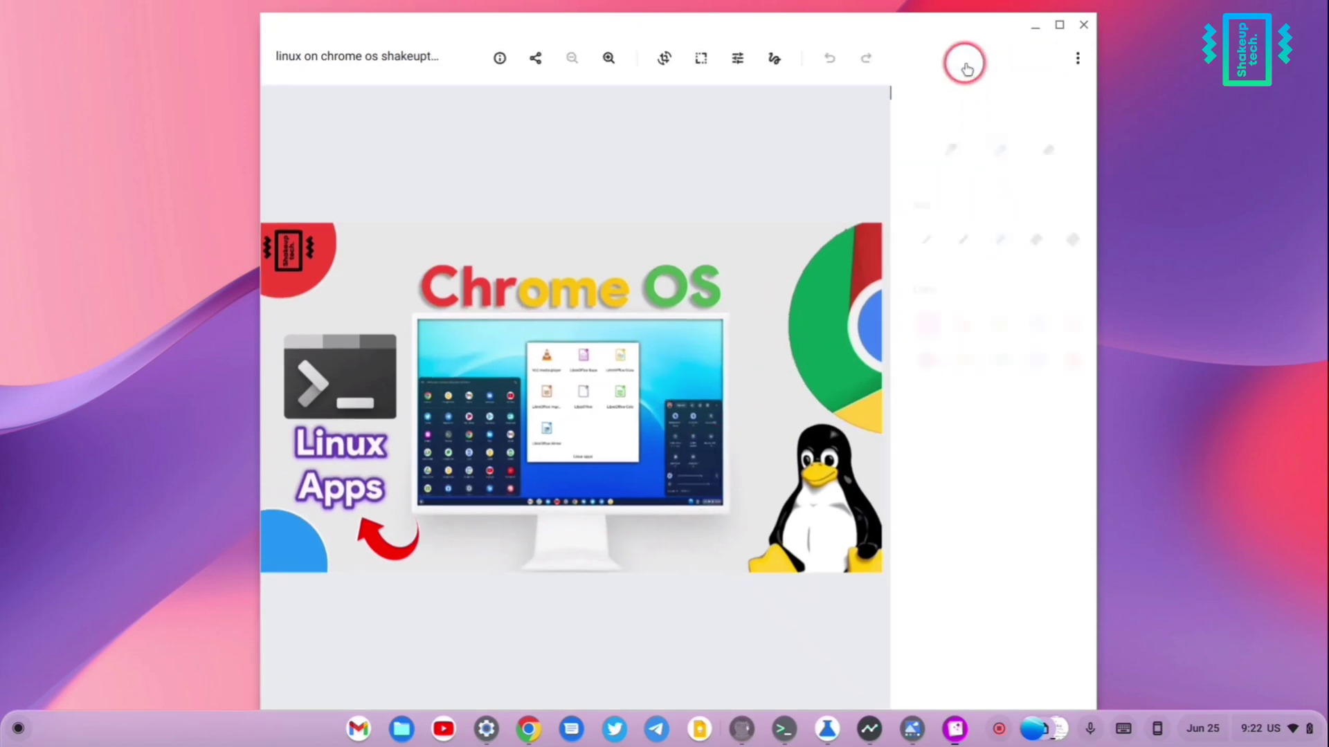
pyautogui.click(702, 59)
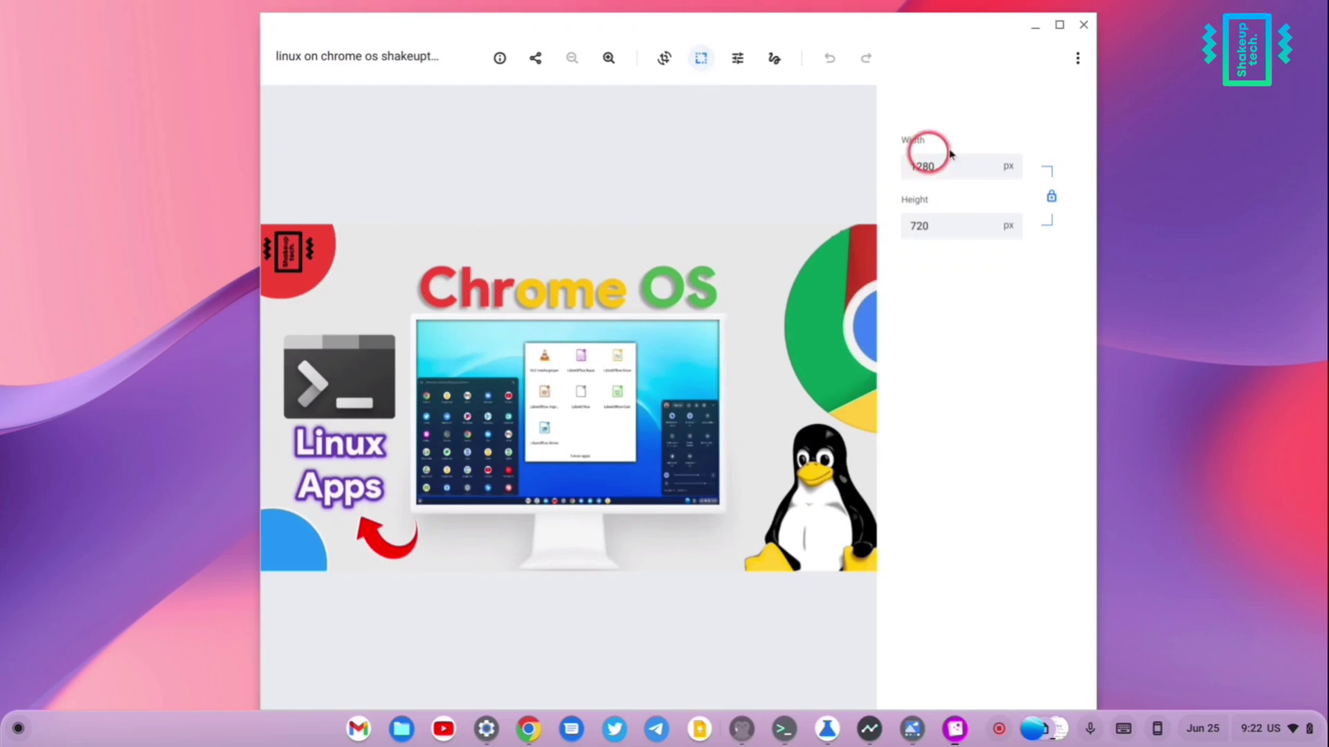
pyautogui.click(700, 59)
pyautogui.click(608, 60)
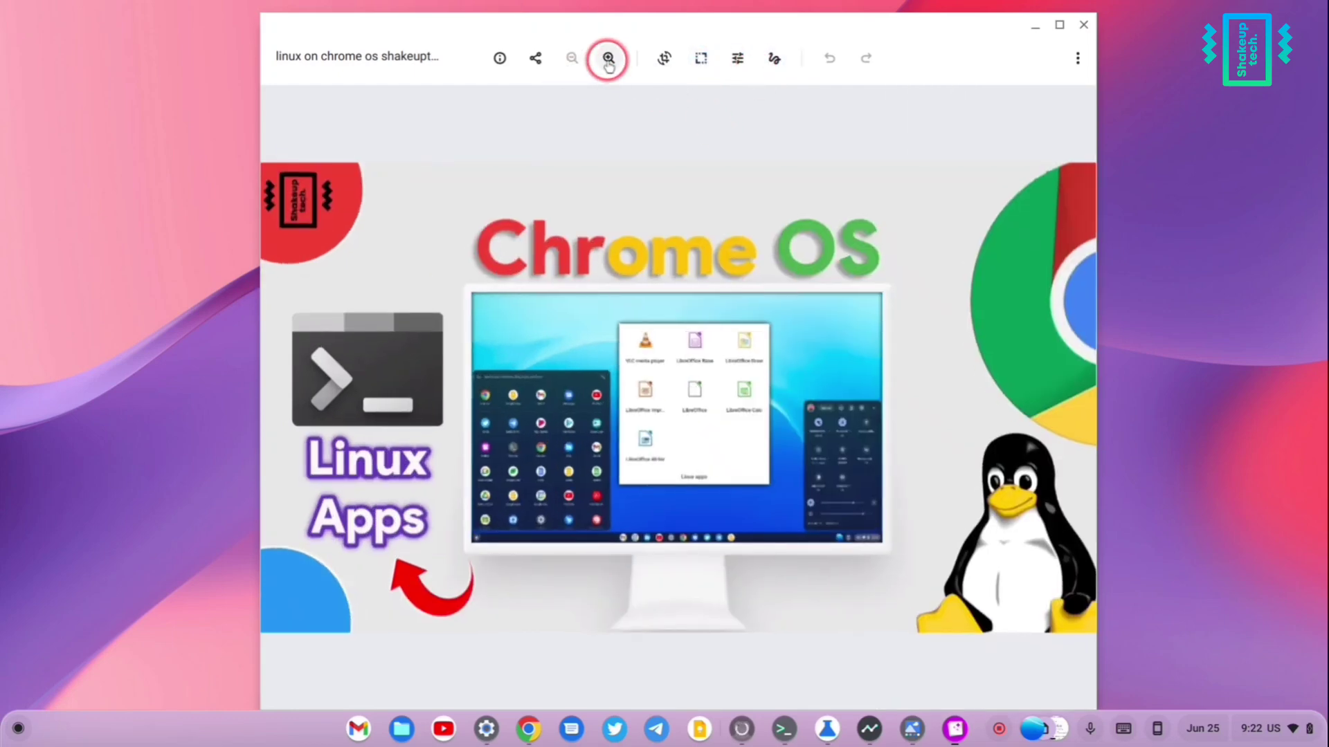
pyautogui.click(607, 60)
pyautogui.click(571, 59)
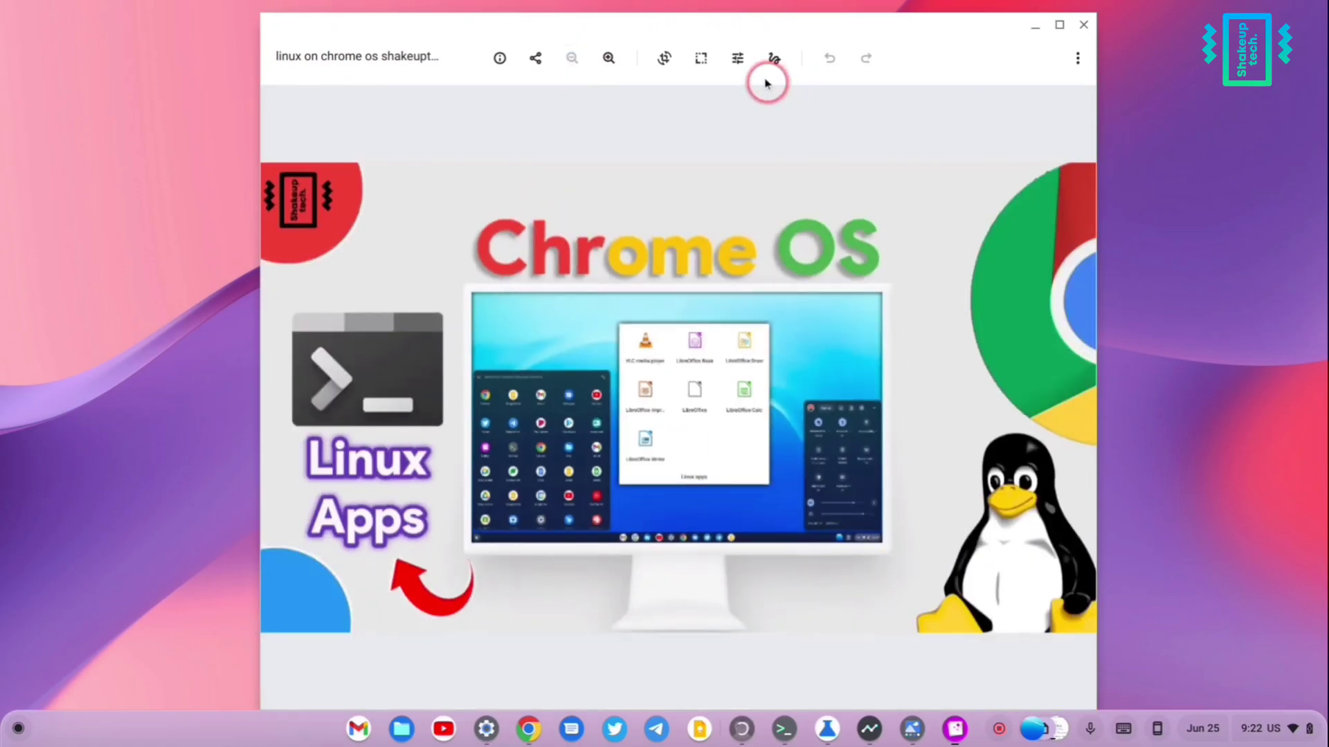
# Raise saturation and lower contrast, discard the adjustments, then minimize Gallery.
pyautogui.click(737, 58)
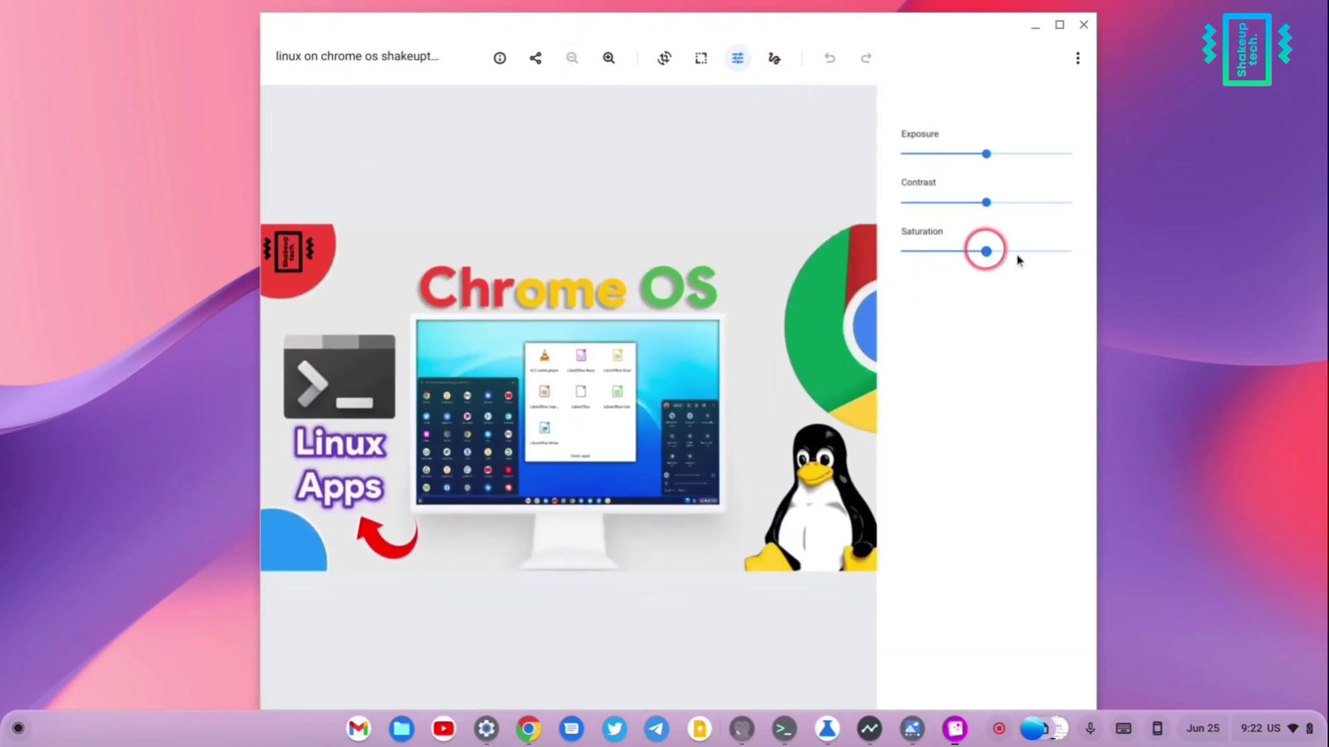
pyautogui.moveTo(1017, 260); pyautogui.dragTo(1057, 265)
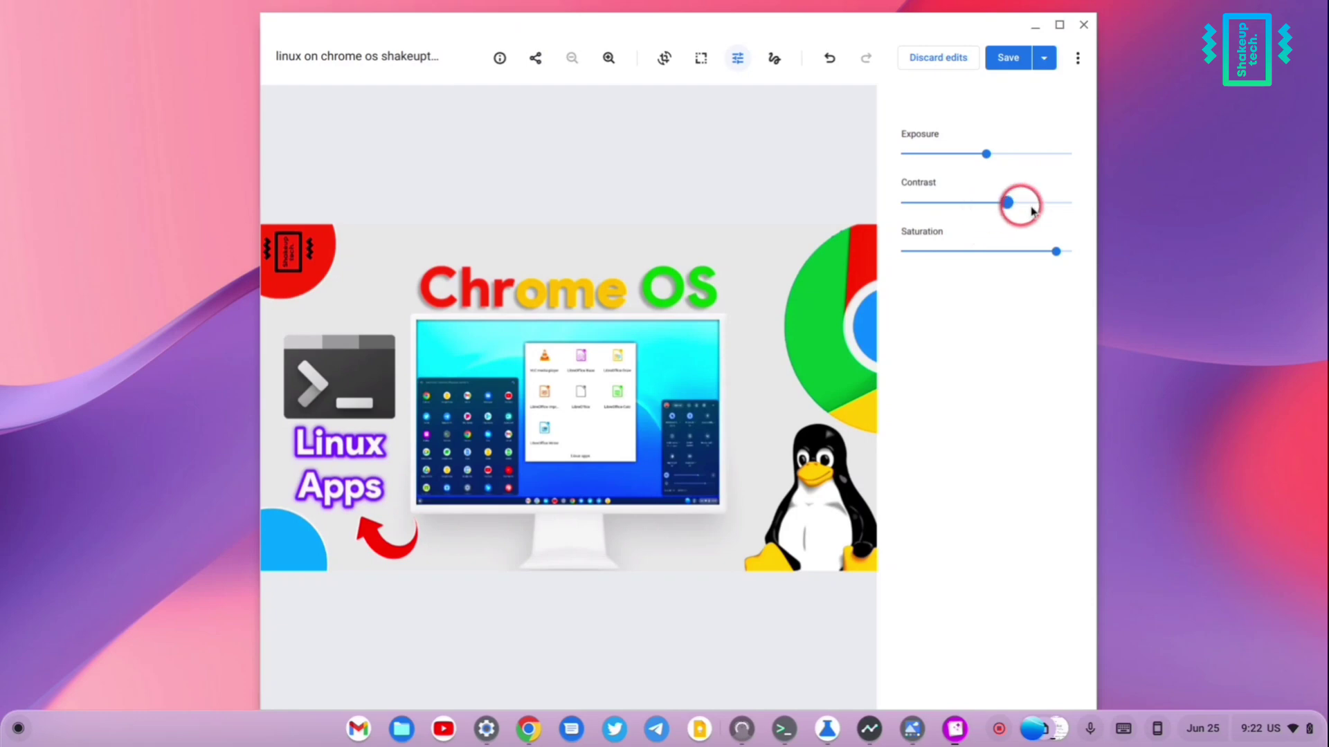
pyautogui.moveTo(1017, 202); pyautogui.dragTo(997, 226)
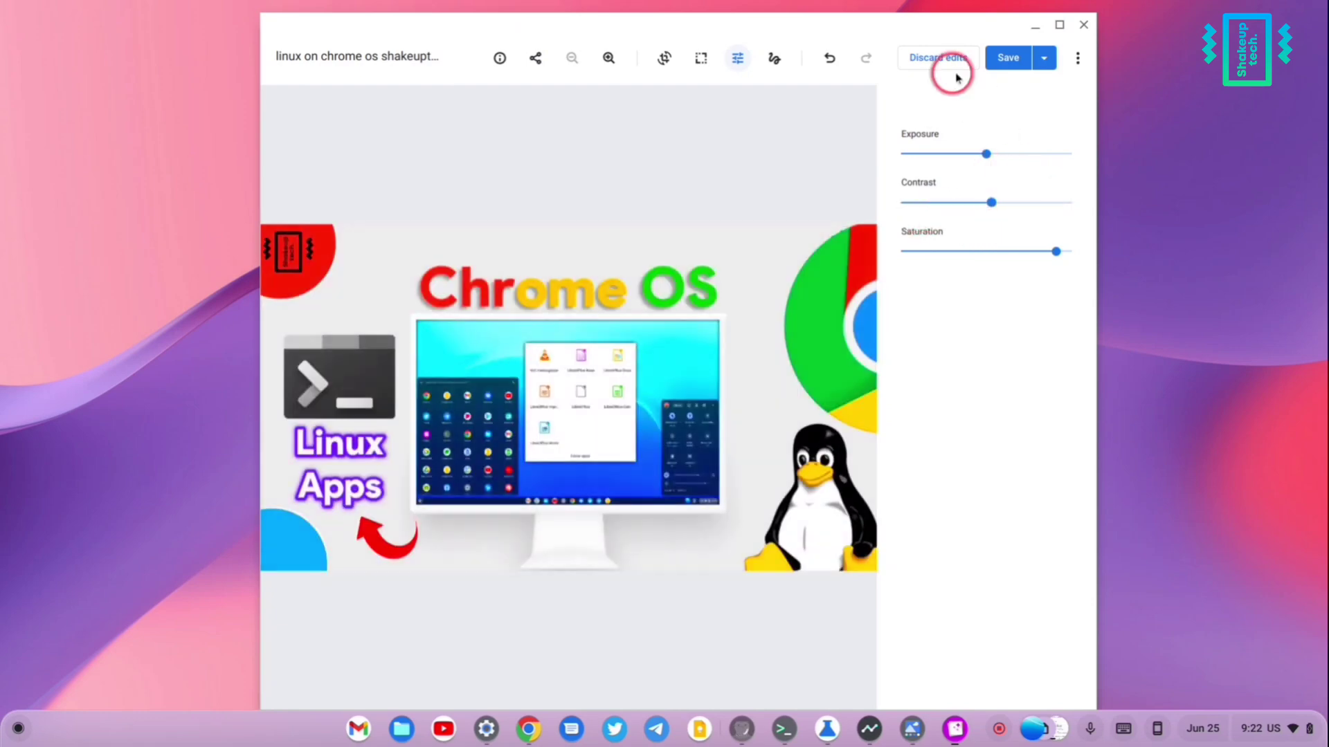
pyautogui.click(962, 64)
pyautogui.click(1035, 26)
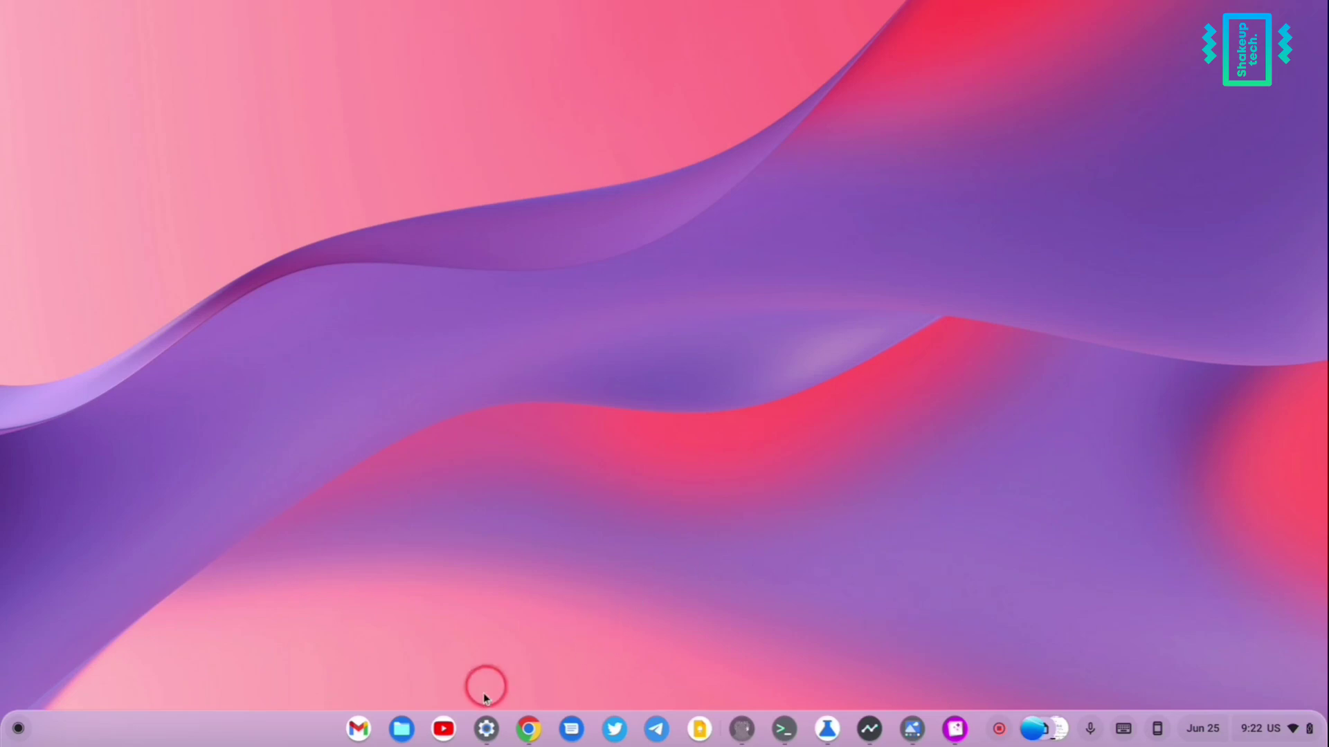
# Start Screen capture from Quick Settings, check the Downloads save location, and capture the full screen.
pyautogui.click(486, 729)
pyautogui.click(486, 729)
pyautogui.click(1267, 728)
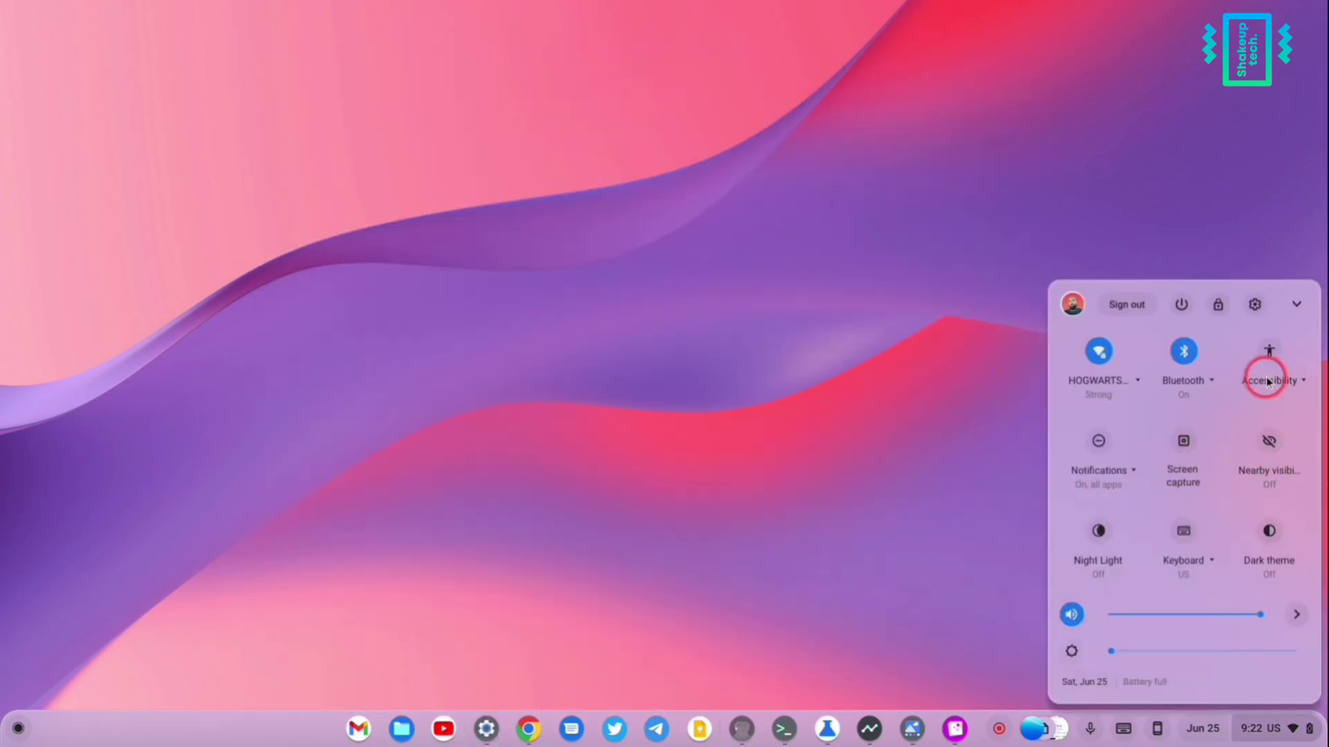
pyautogui.click(1186, 441)
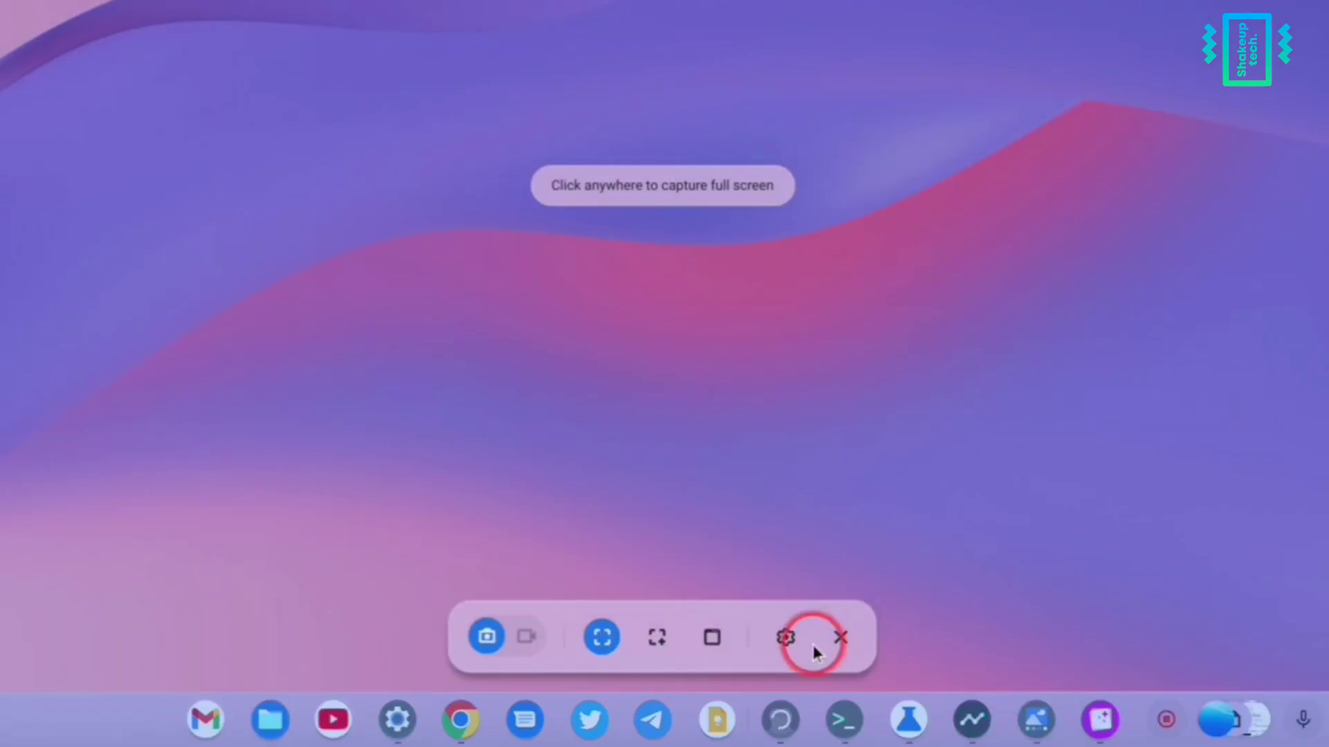
pyautogui.click(745, 673)
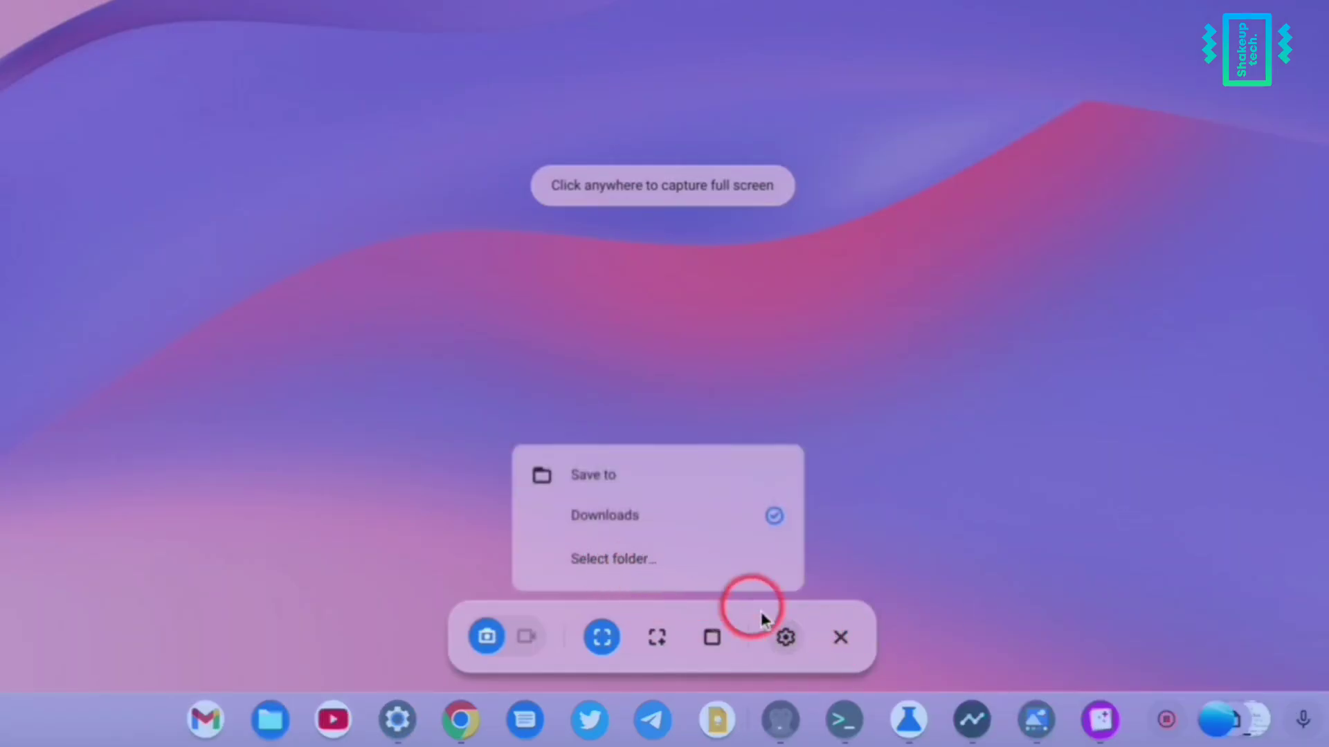
pyautogui.click(786, 637)
pyautogui.press('Escape')
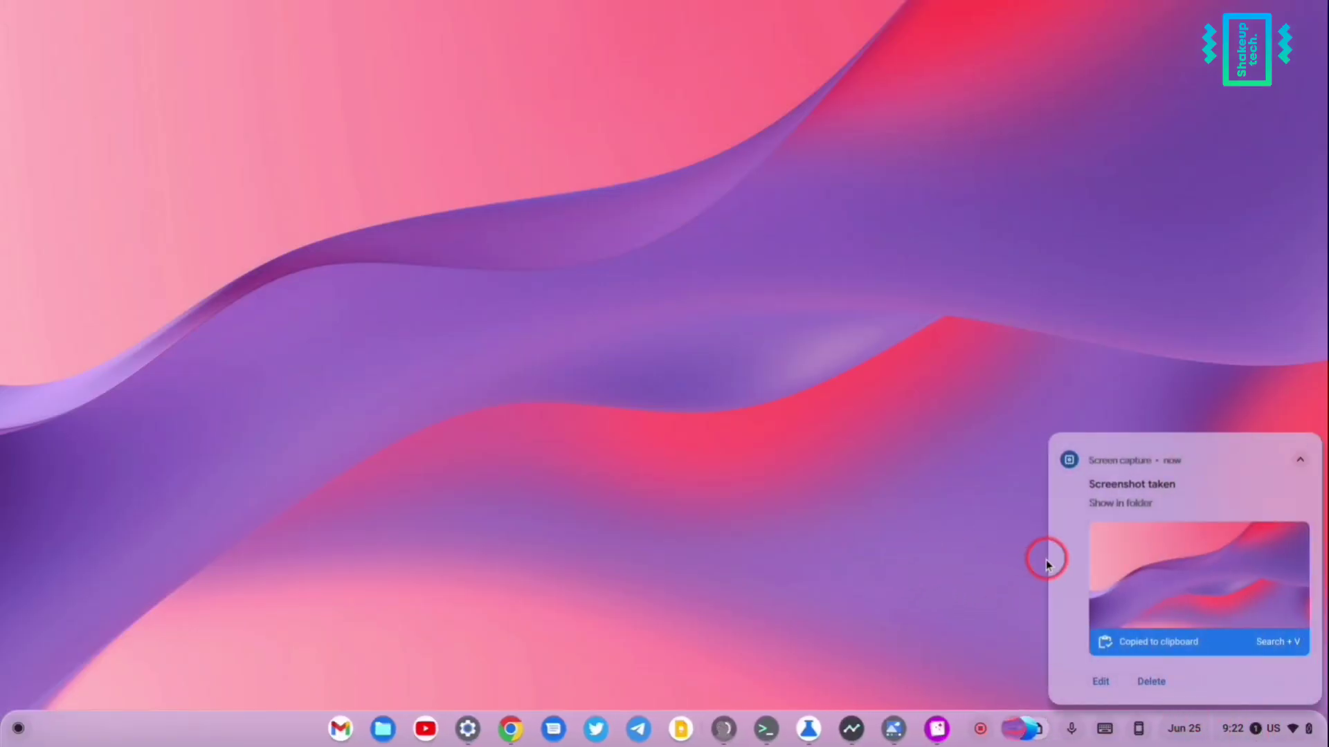
# Dismiss the screenshot notification, then briefly show and minimize the Chrome Peppermint OS article.
pyautogui.click(1310, 445)
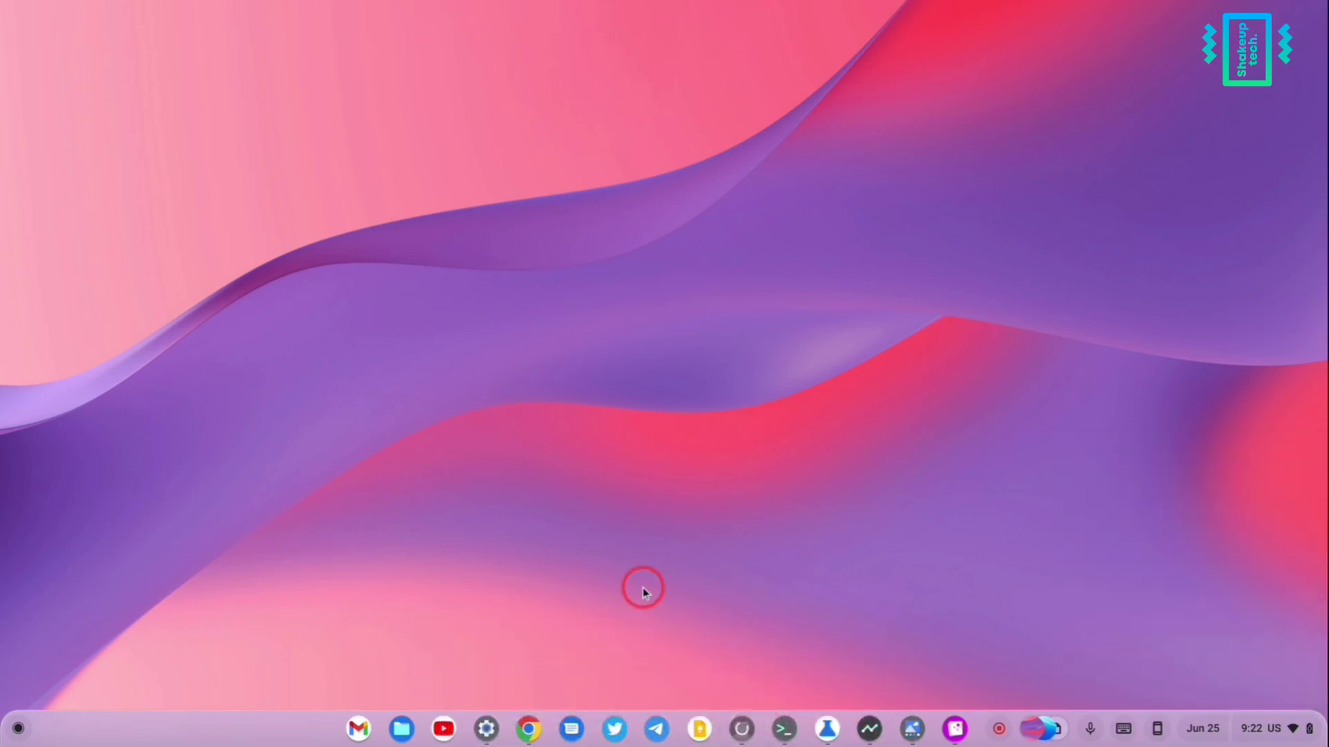
pyautogui.click(527, 727)
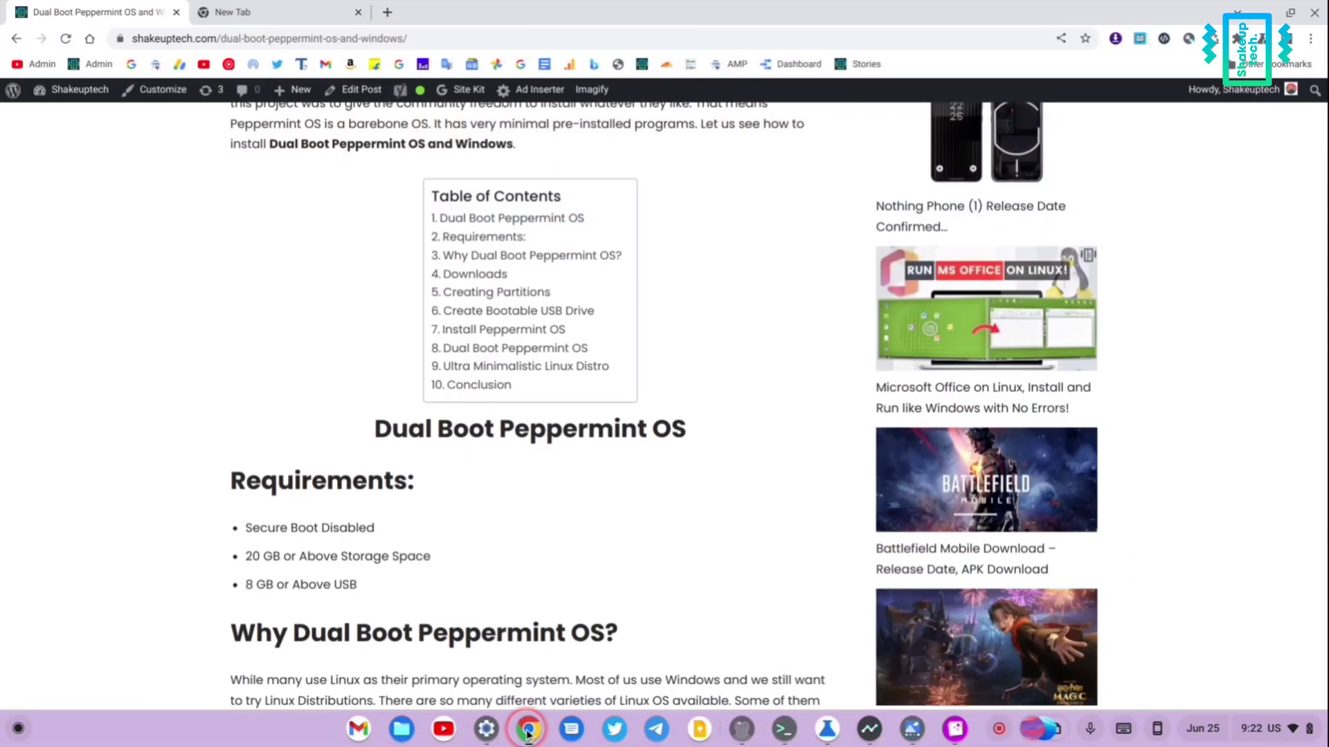
pyautogui.click(528, 726)
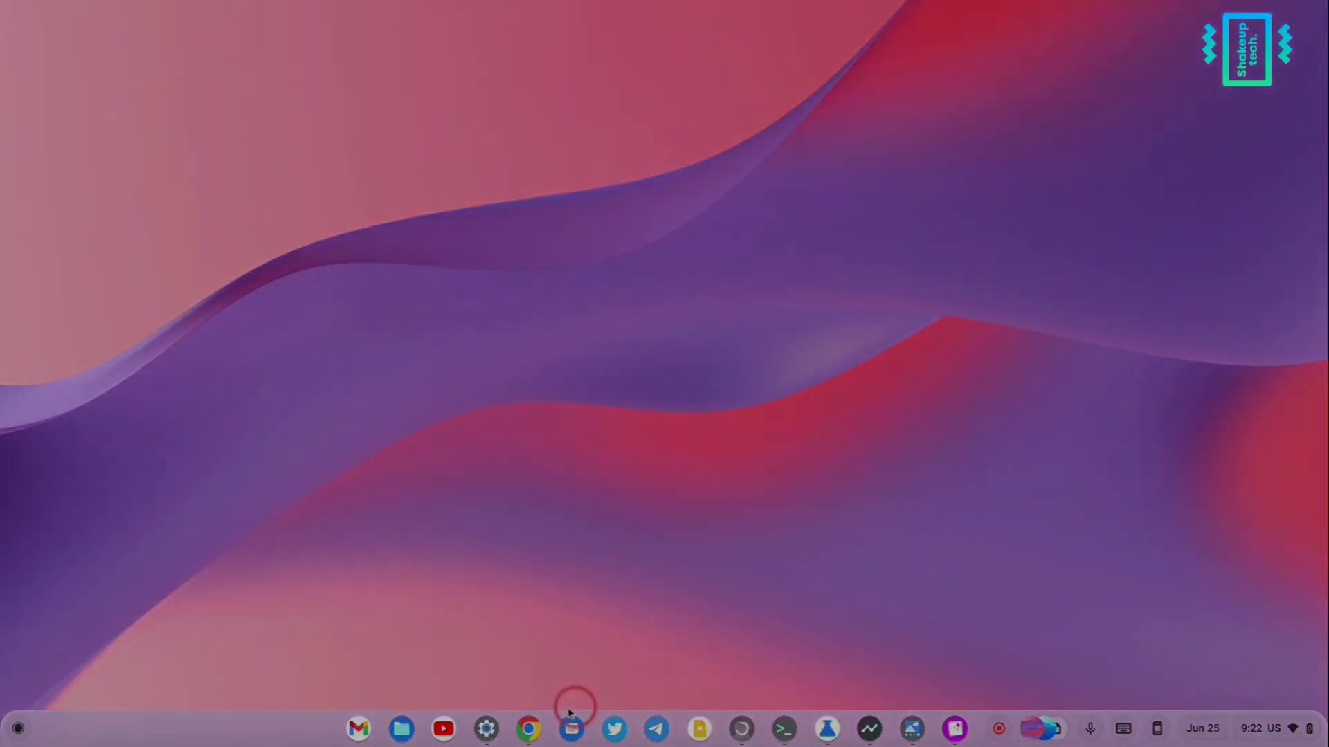